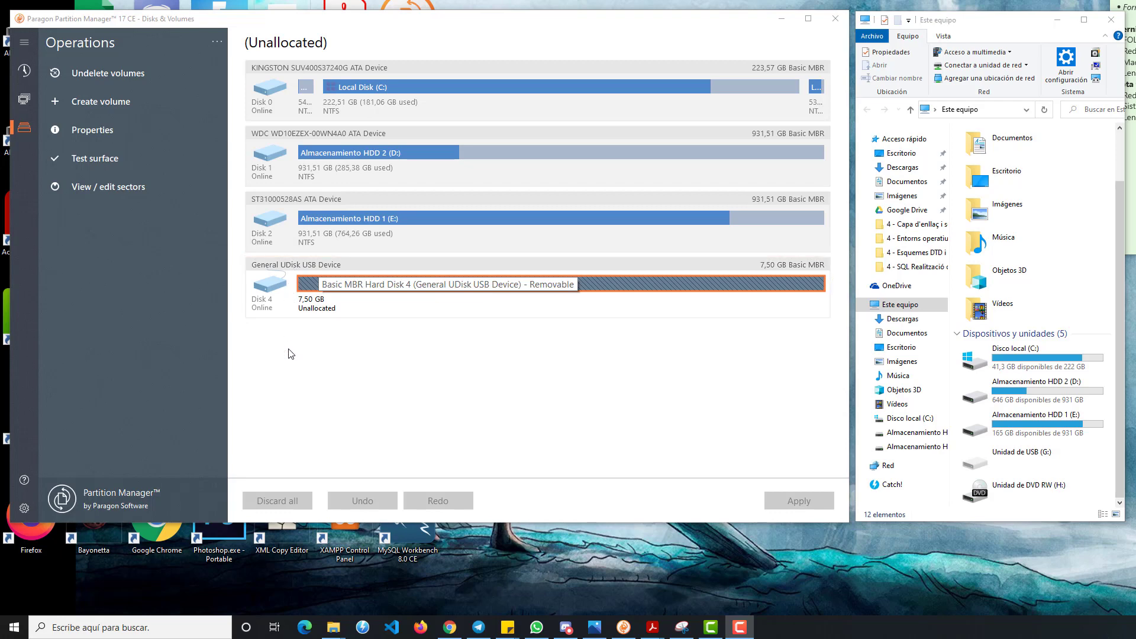
Step: View the properties of the General UDisk USB disk, and close them
{"action": "left_click", "coordinate": [302, 268]}
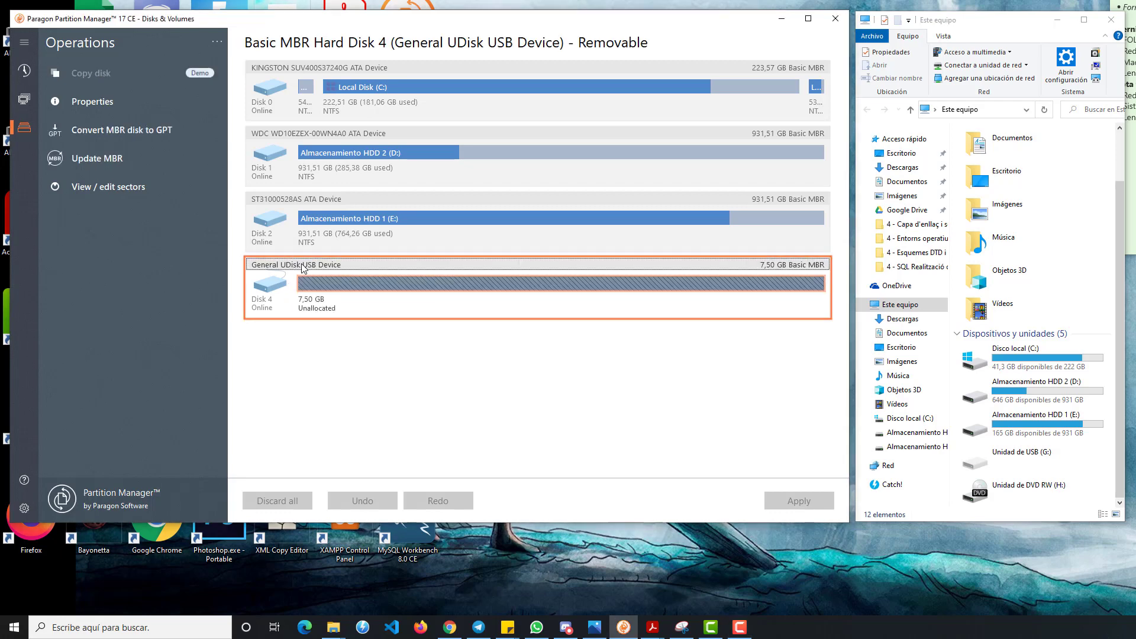
{"action": "left_click", "coordinate": [303, 276]}
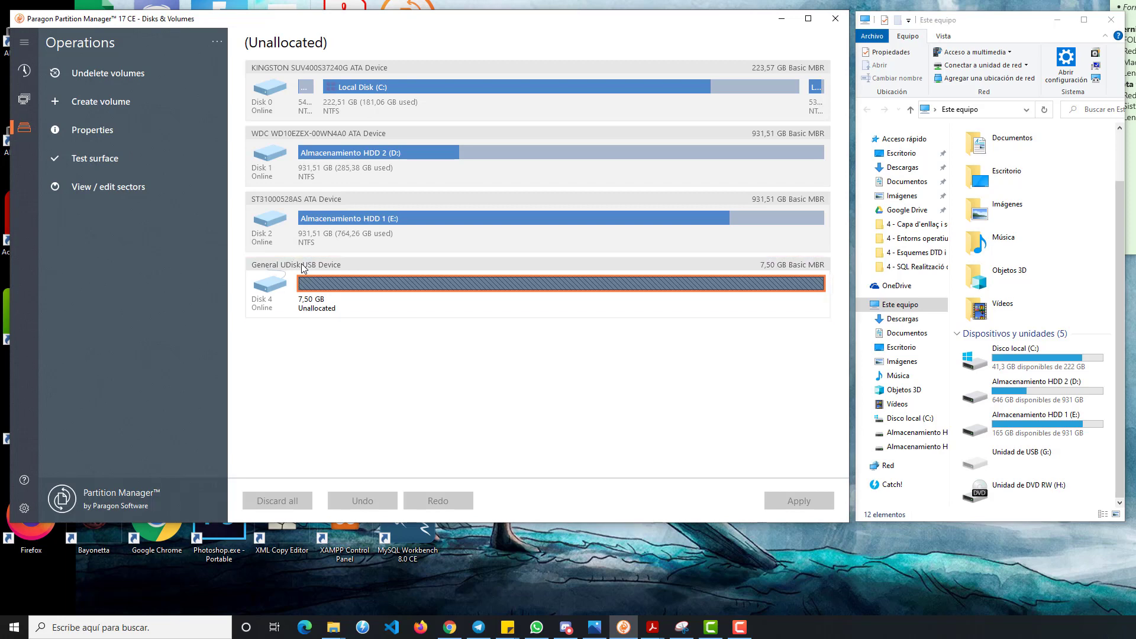
{"action": "left_click", "coordinate": [302, 268]}
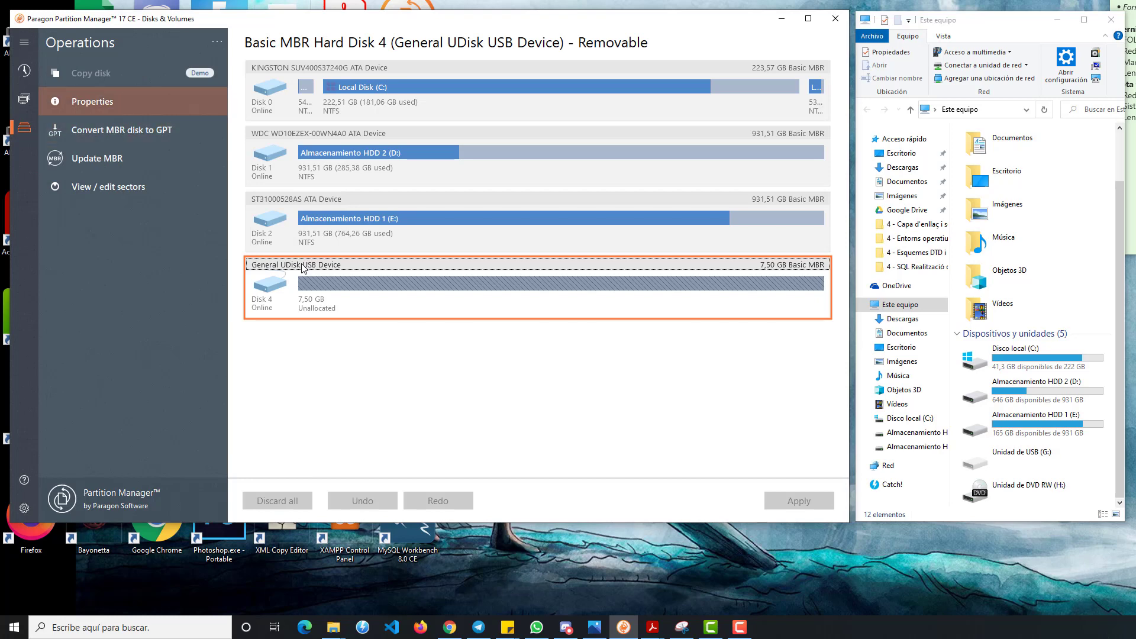
{"action": "left_click", "coordinate": [92, 101]}
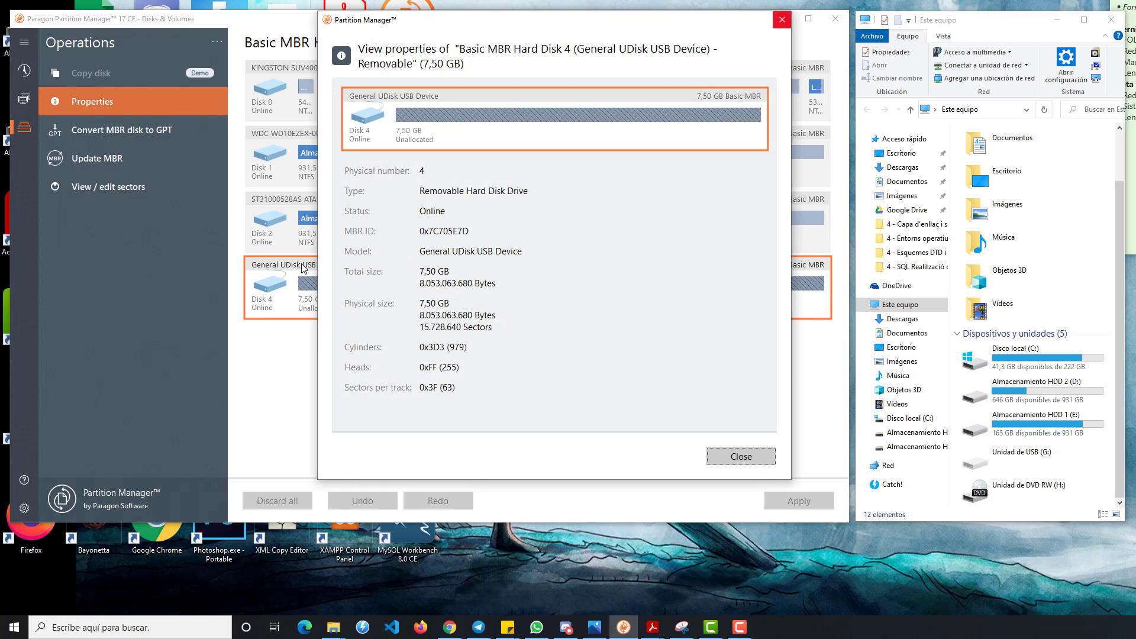
{"action": "left_click", "coordinate": [782, 20]}
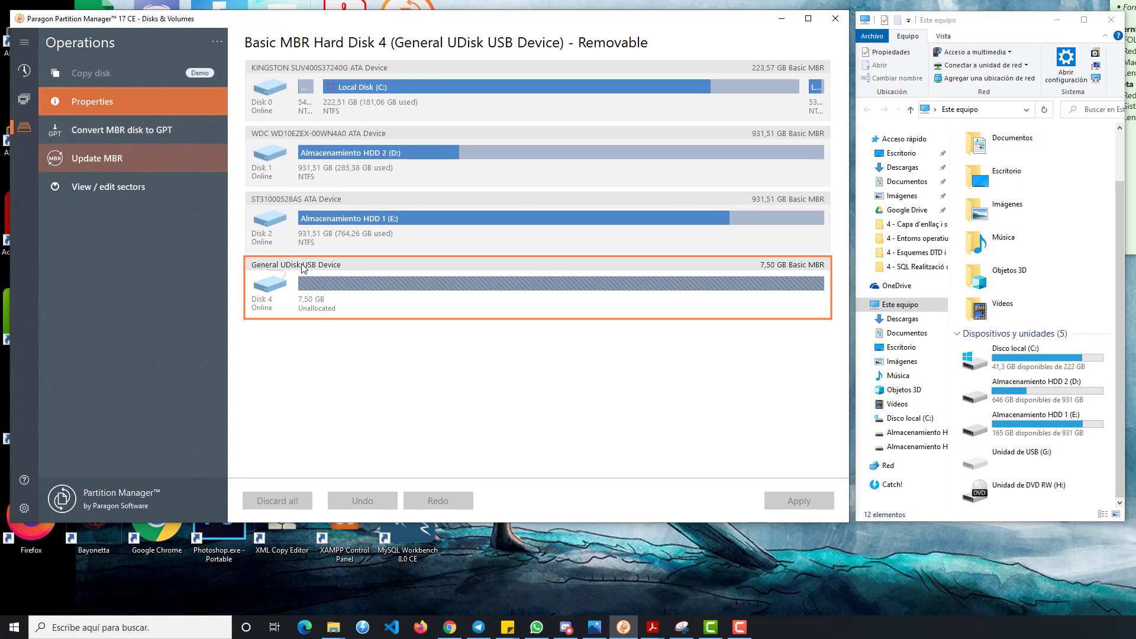
Step: Queue an MBR update for the General UDisk USB disk and keep that disk selected
{"action": "key", "text": "Return"}
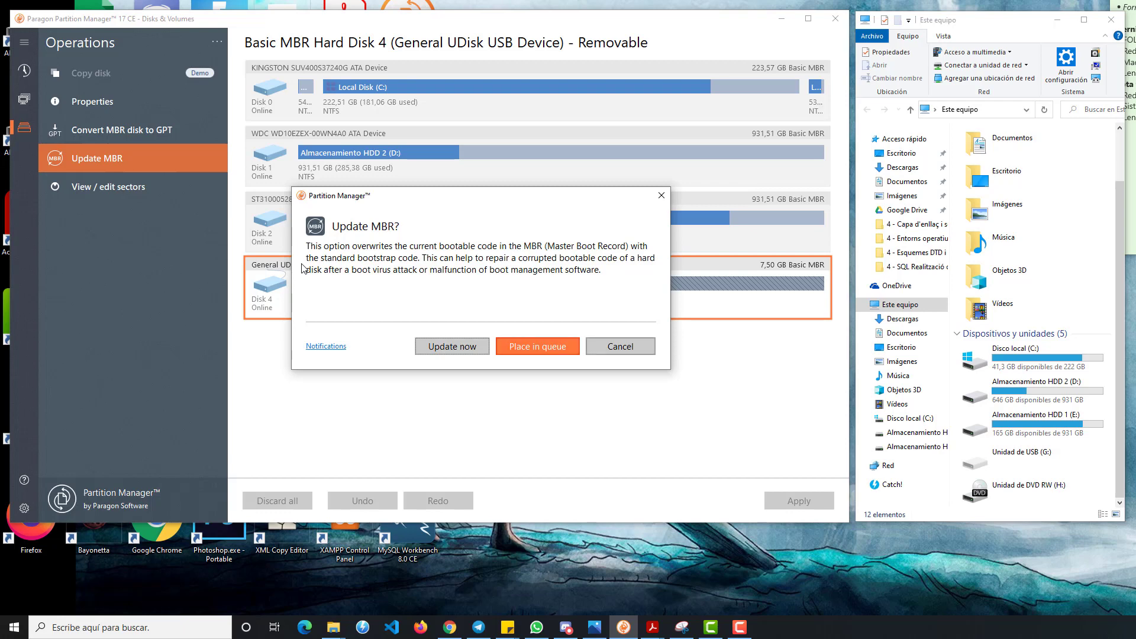
{"action": "left_click", "coordinate": [537, 347]}
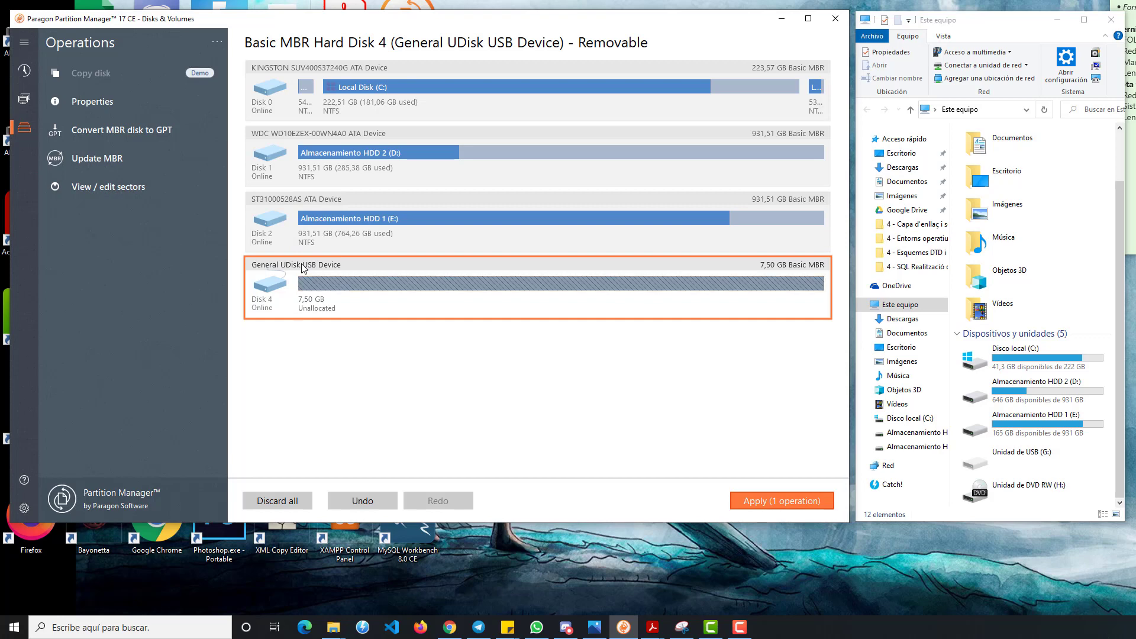
{"action": "left_click", "coordinate": [306, 283]}
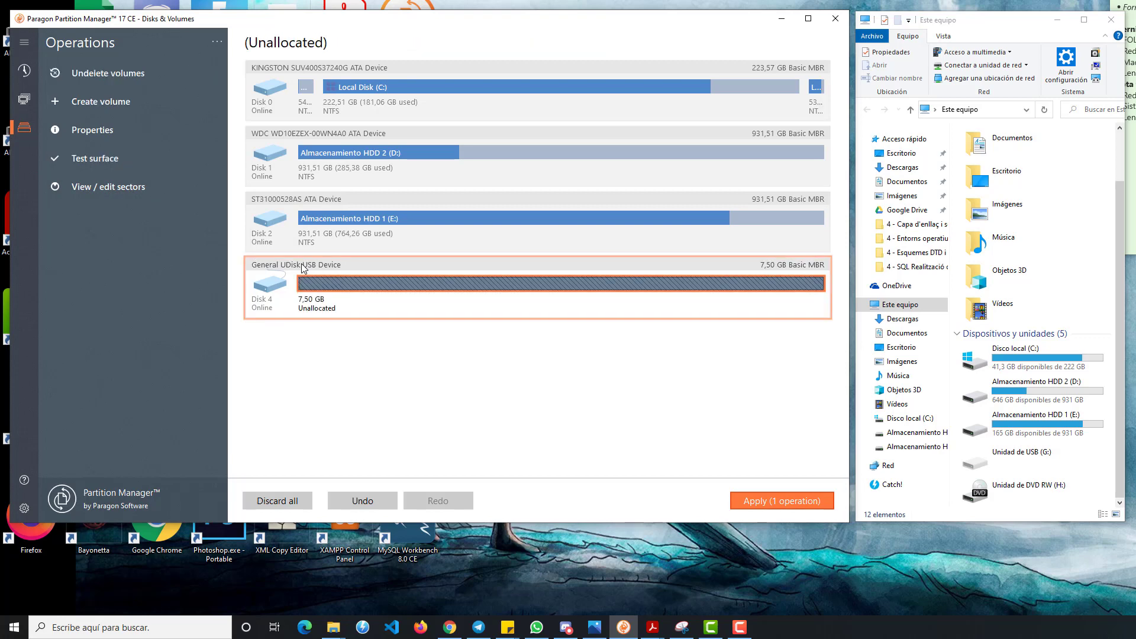
{"action": "left_click", "coordinate": [302, 268]}
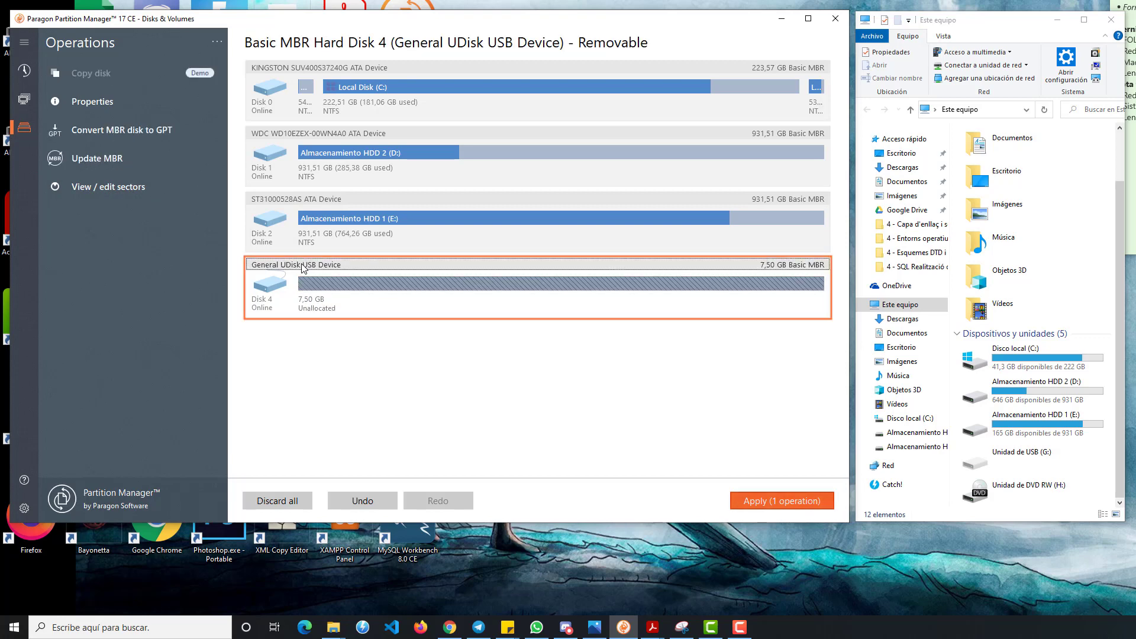
Step: Review the pending changes, try undoing the queued MBR update, and leave the review
{"action": "key", "text": "Return"}
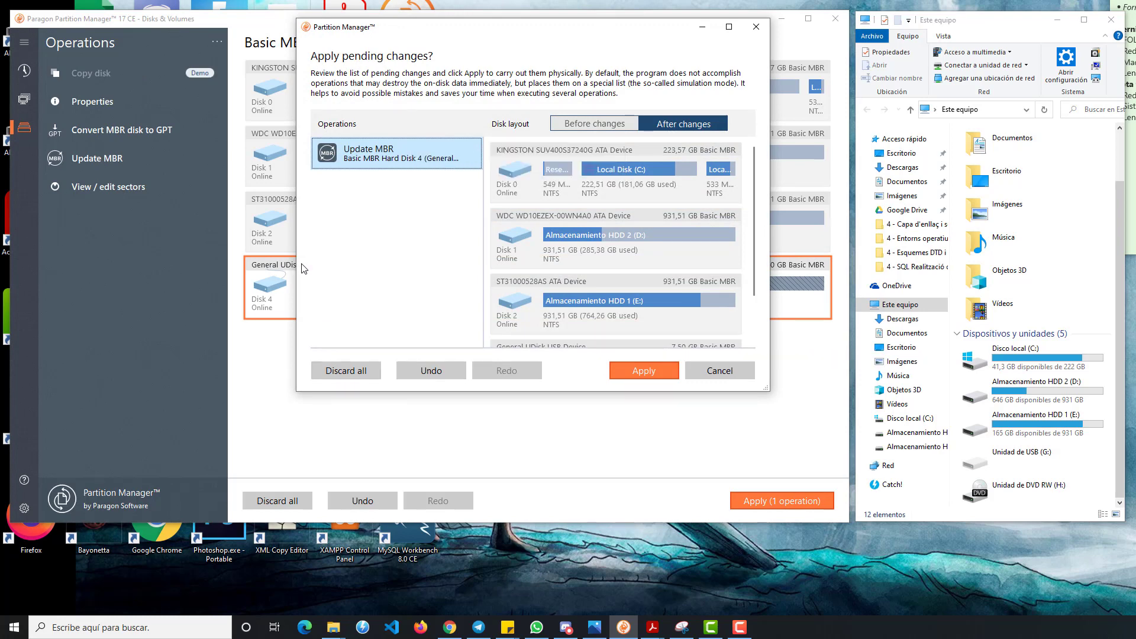
{"action": "key", "text": "Tab"}
{"action": "key", "text": "Tab"}
{"action": "key", "text": "Tab"}
{"action": "key", "text": "Tab"}
{"action": "key", "text": "Tab"}
{"action": "key", "text": "Return"}
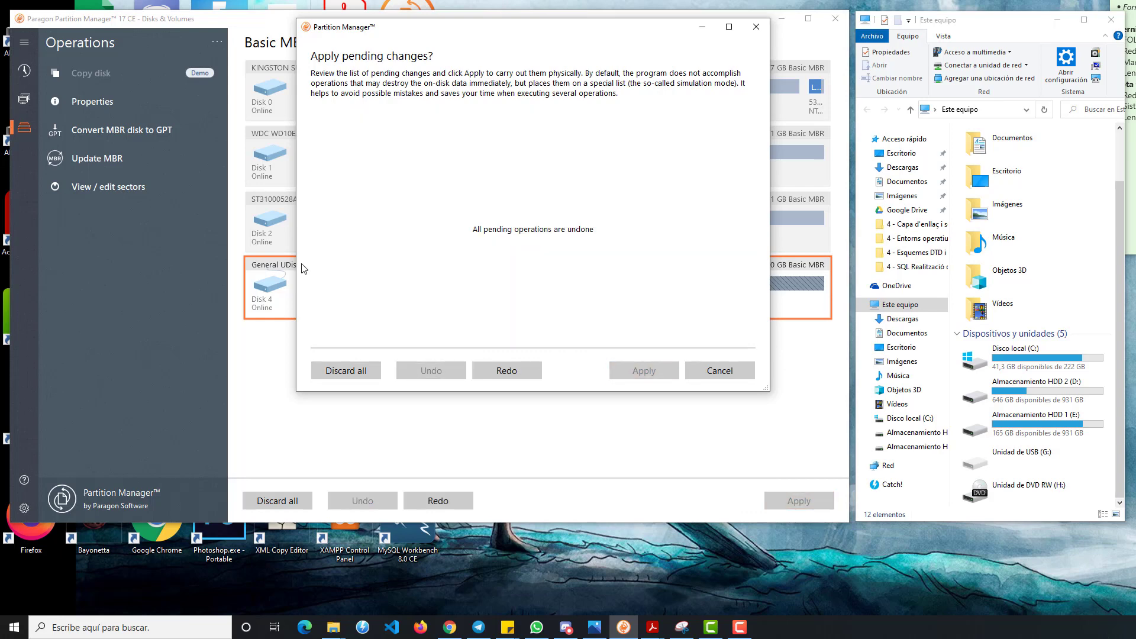
{"action": "left_click", "coordinate": [757, 26]}
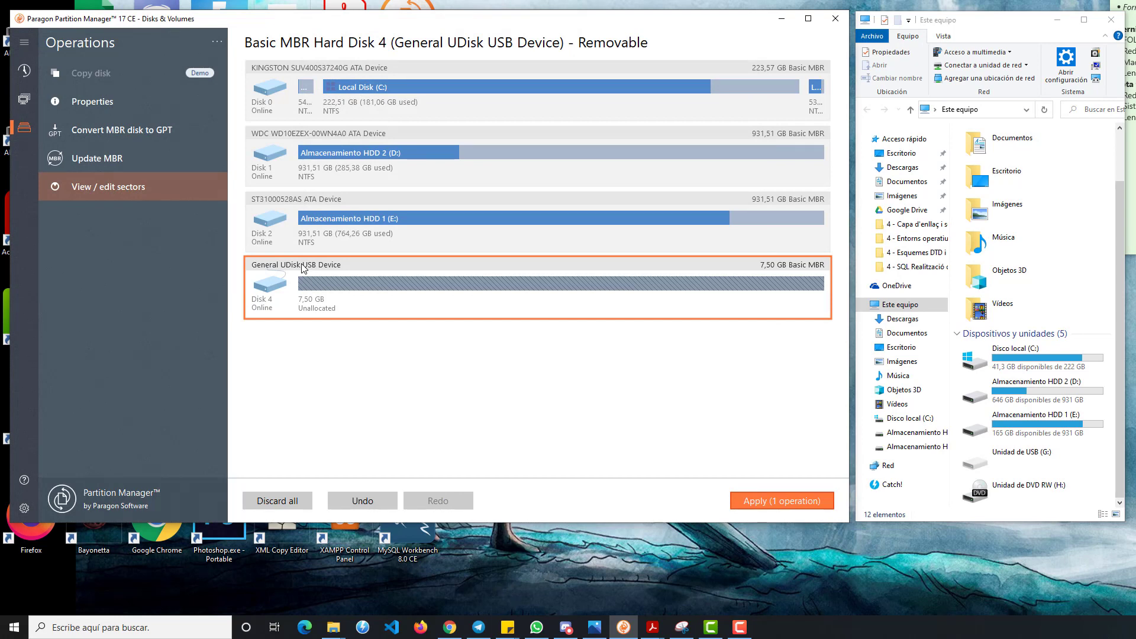
Step: Open the sectors of the General UDisk USB disk and examine the first ones in the Hex Editor view
{"action": "left_click", "coordinate": [108, 187]}
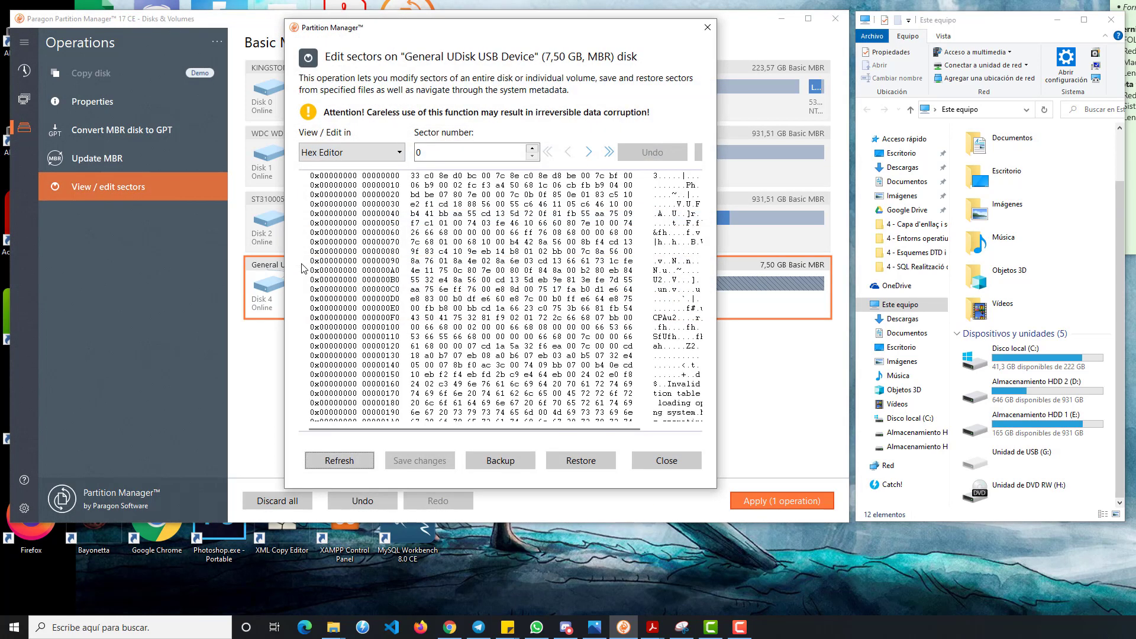
{"action": "scroll", "coordinate": [473, 296], "scroll_direction": "down", "scroll_amount": 14}
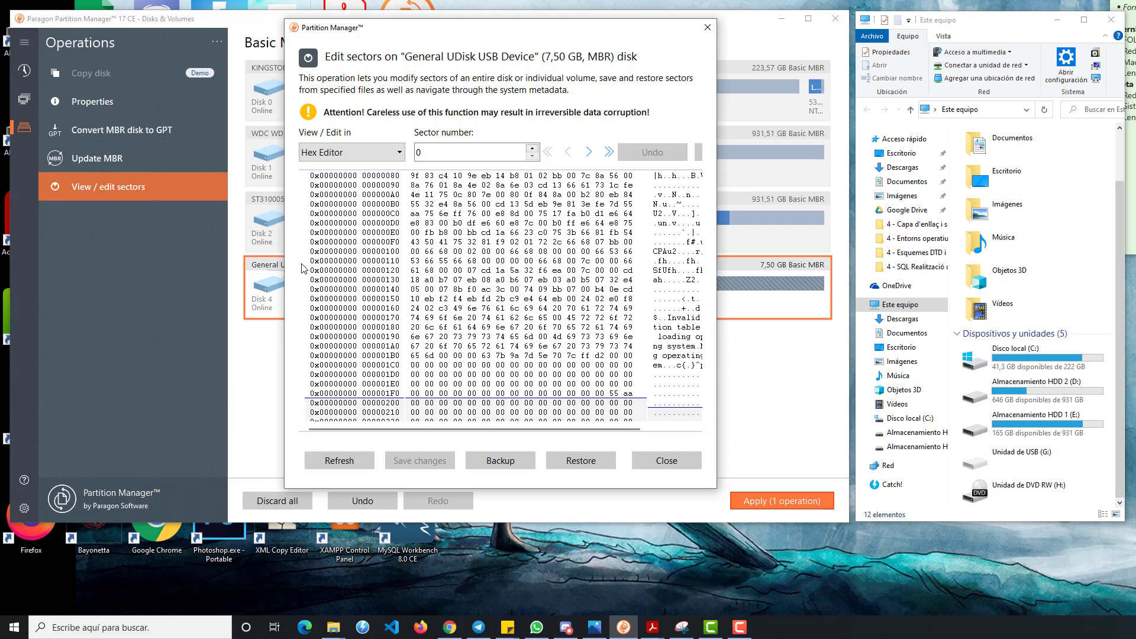
{"action": "scroll", "coordinate": [474, 295], "scroll_direction": "down", "scroll_amount": 6}
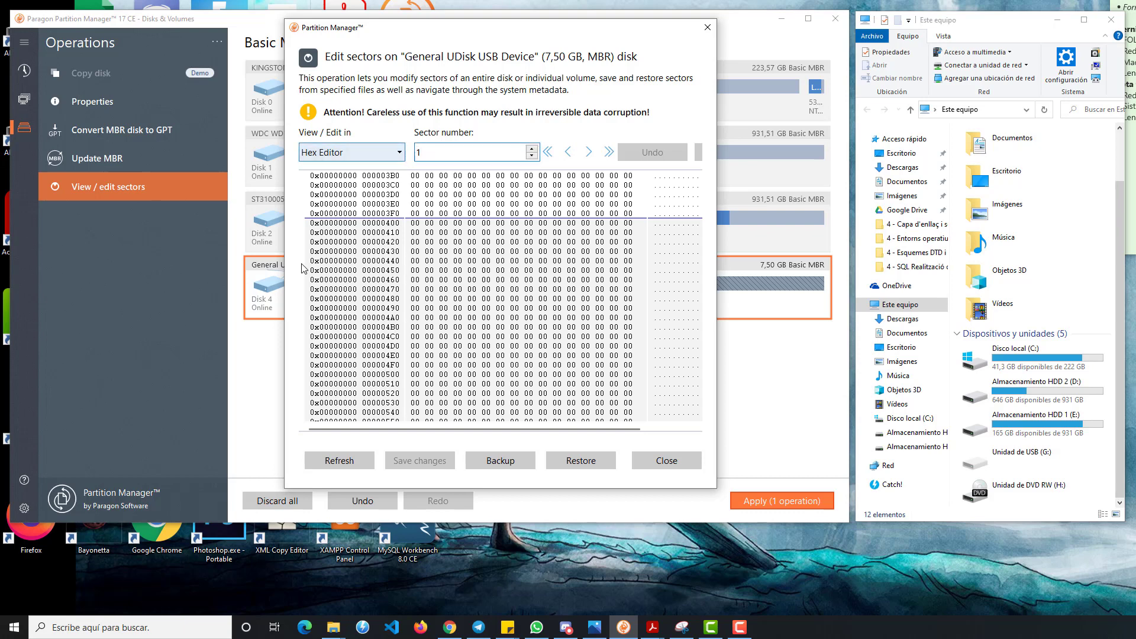
Step: Display the USB disk's sector 1 as an NTFS Boot Sector and look through its fields
{"action": "key", "text": "alt+Down"}
{"action": "key", "text": "Down"}
{"action": "key", "text": "Down"}
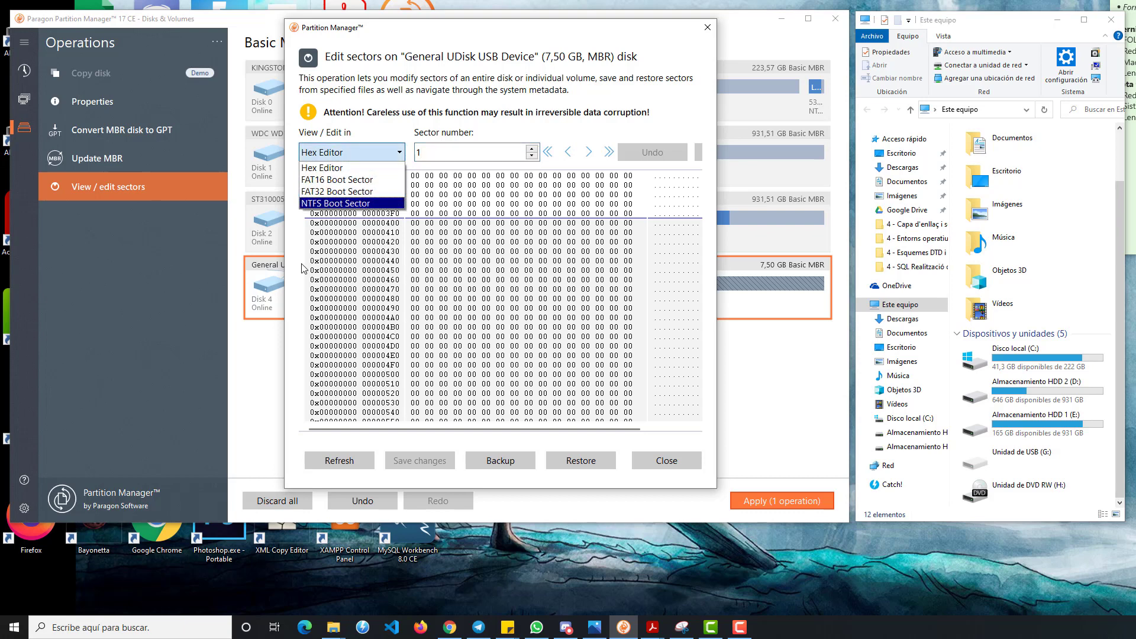
{"action": "key", "text": "Down"}
{"action": "key", "text": "Return"}
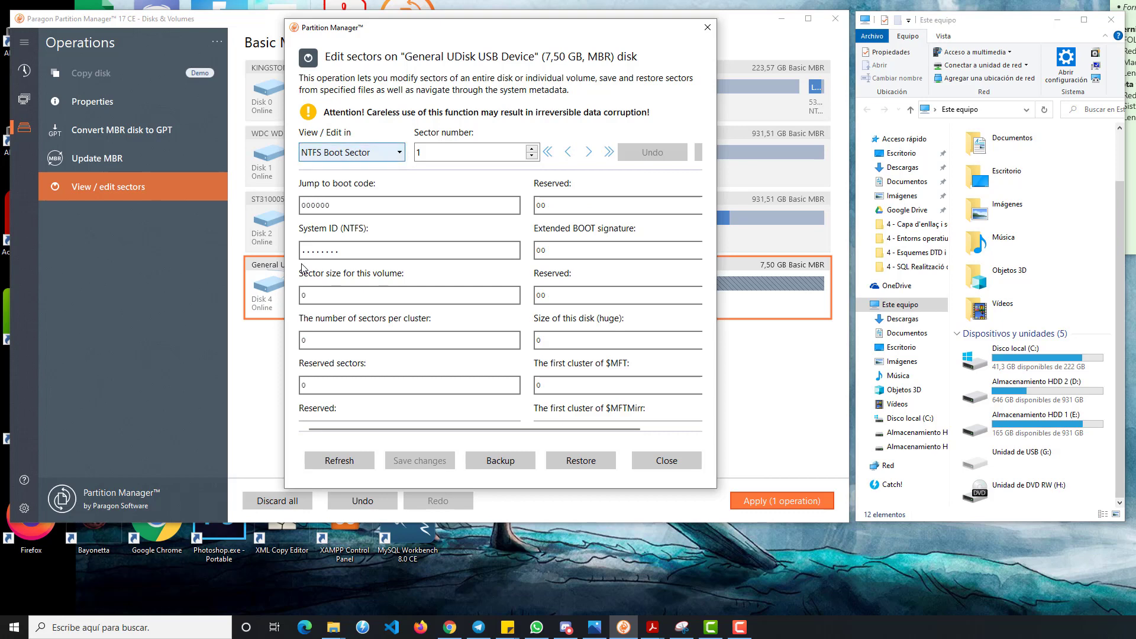
{"action": "scroll", "coordinate": [302, 268], "scroll_direction": "down", "scroll_amount": 5}
{"action": "scroll", "coordinate": [301, 268], "scroll_direction": "up", "scroll_amount": 5}
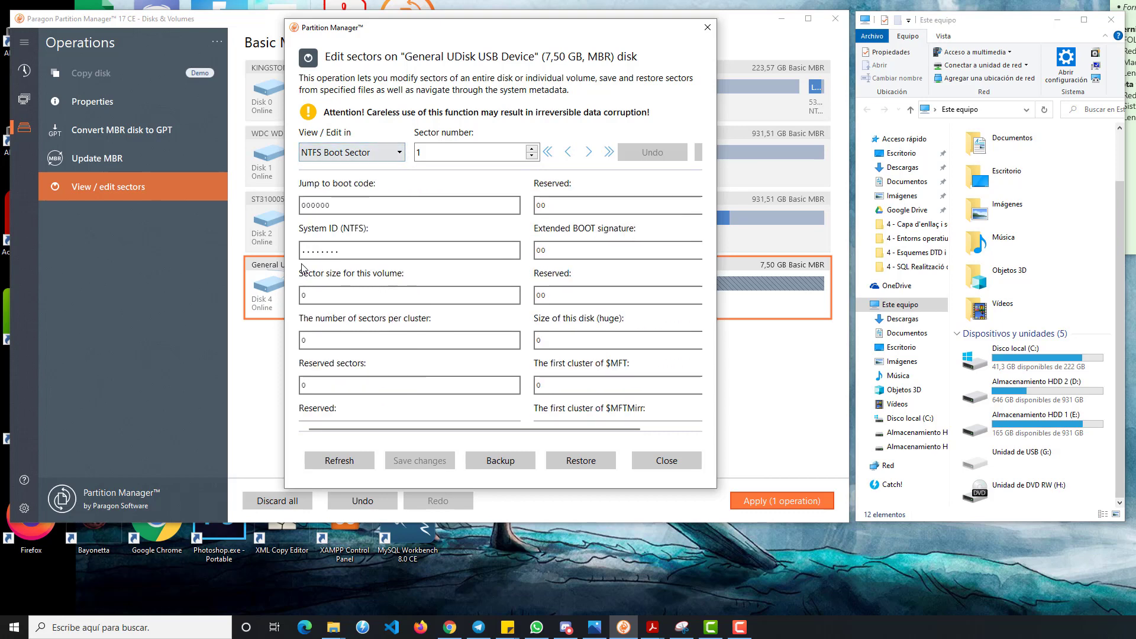
Step: Return the sector view to Hex Editor and close it without editing anything
{"action": "key", "text": "alt+Down"}
{"action": "key", "text": "Up"}
{"action": "key", "text": "Up"}
{"action": "key", "text": "Up"}
{"action": "key", "text": "Return"}
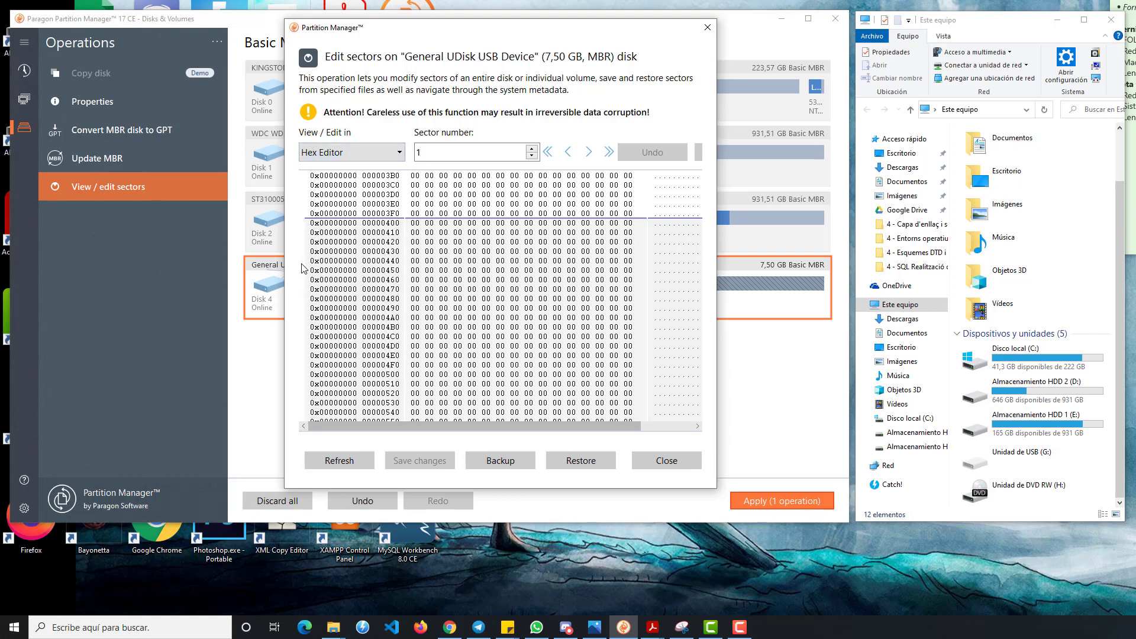
{"action": "key", "text": "Escape"}
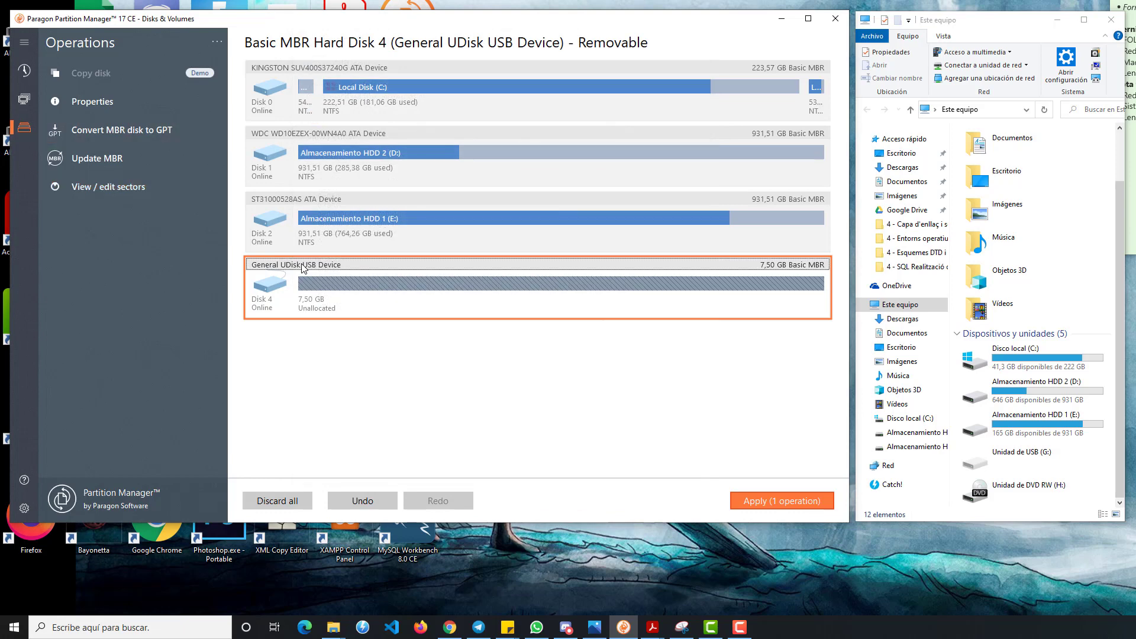
Step: Apply the queued MBR update to the USB disk and close the progress report
{"action": "key", "text": "Return"}
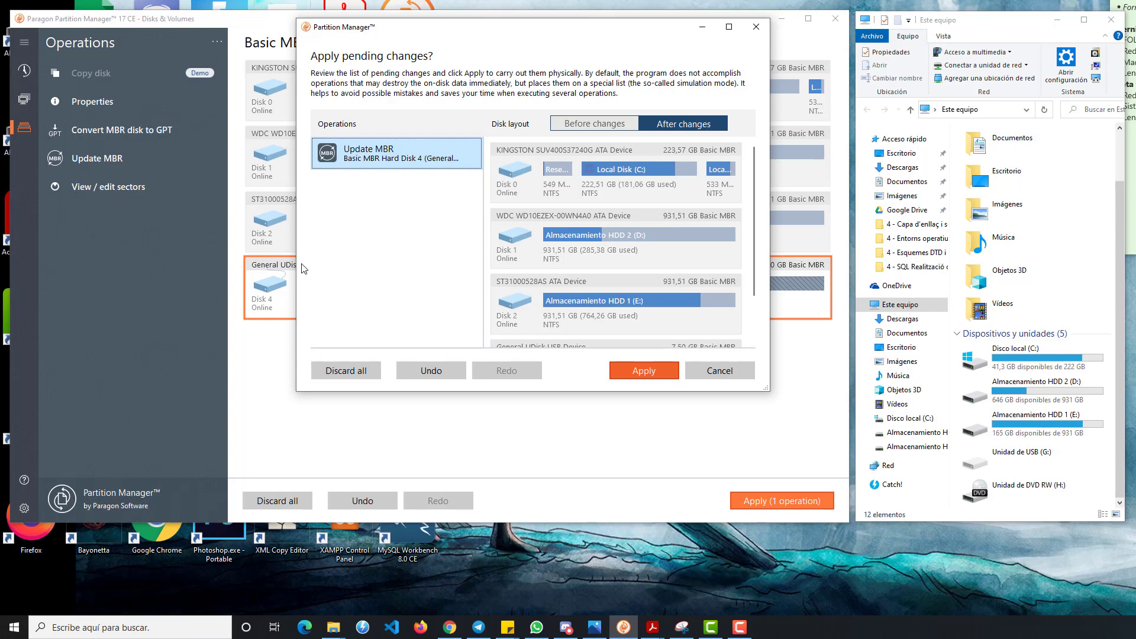
{"action": "key", "text": "Return"}
{"action": "key", "text": "Return"}
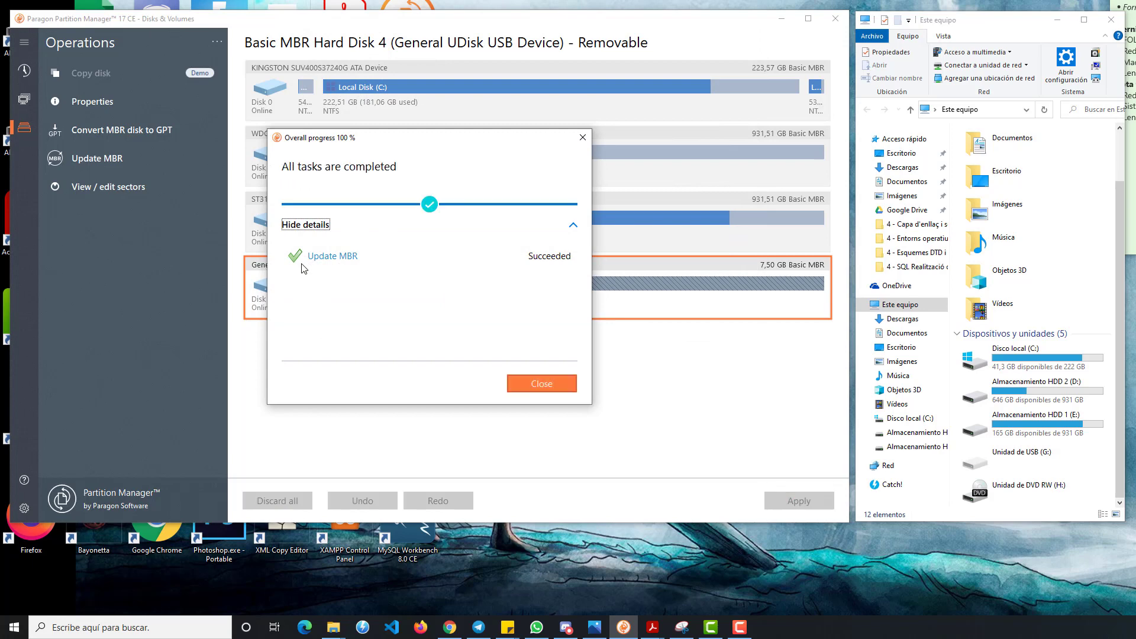
{"action": "left_click", "coordinate": [542, 383]}
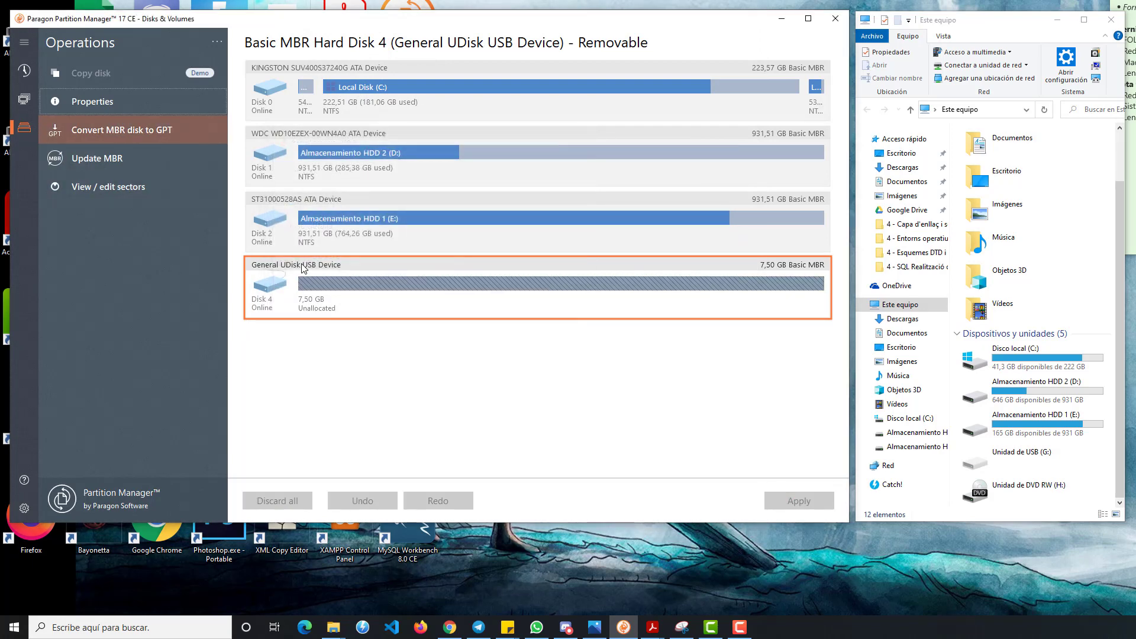
Step: Convert the General UDisk USB disk from MBR to GPT immediately and dismiss the completion report
{"action": "left_click", "coordinate": [121, 130]}
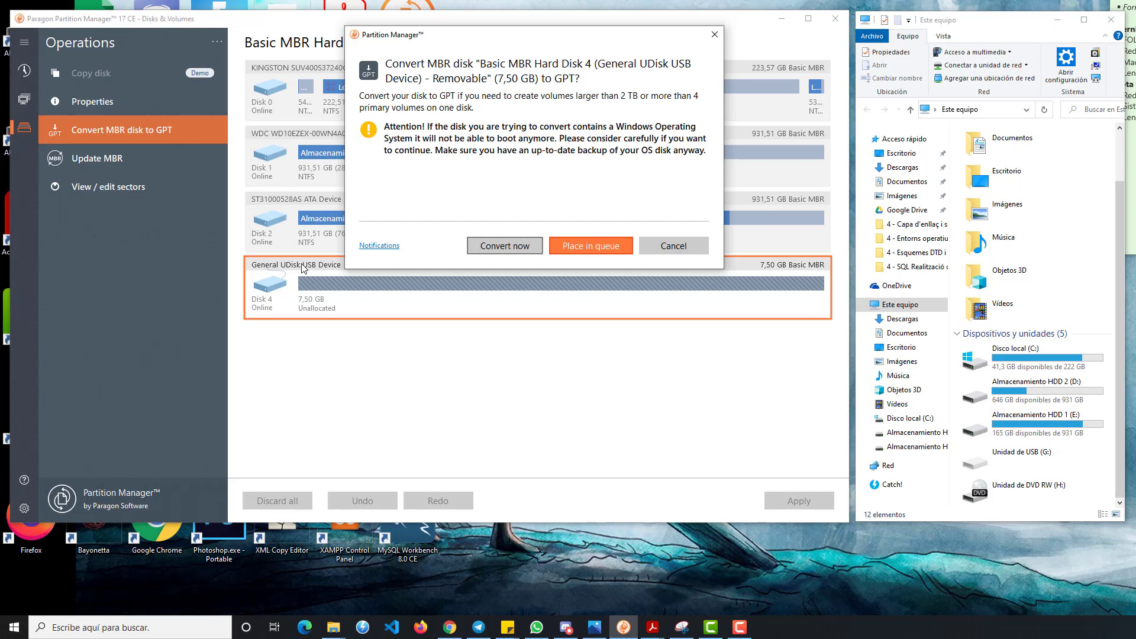
{"action": "key", "text": "Return"}
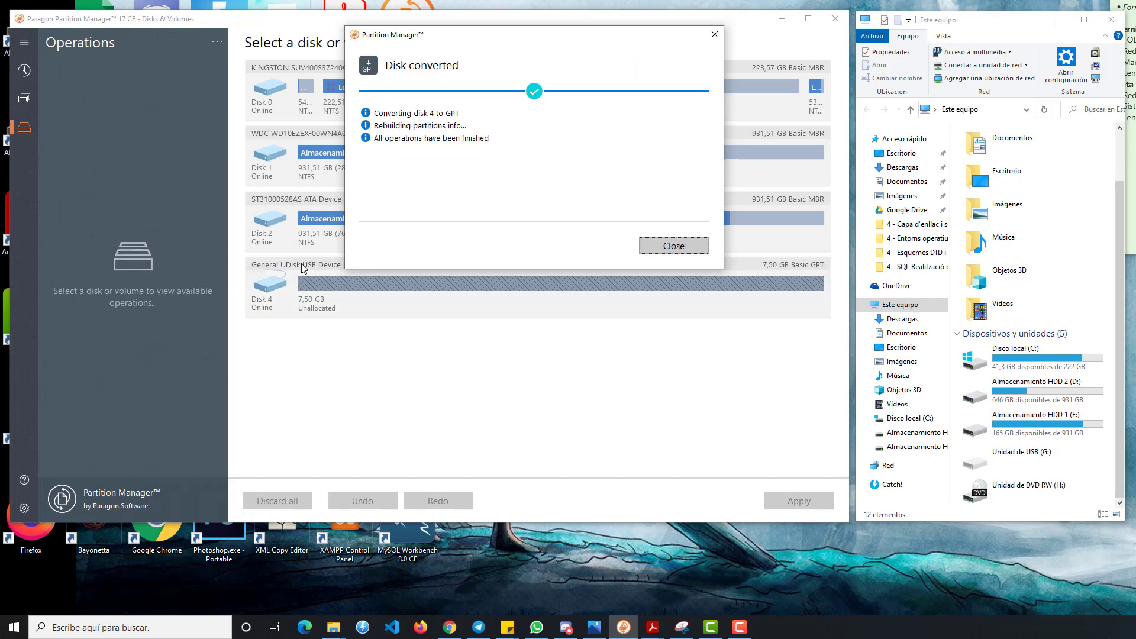
{"action": "key", "text": "Return"}
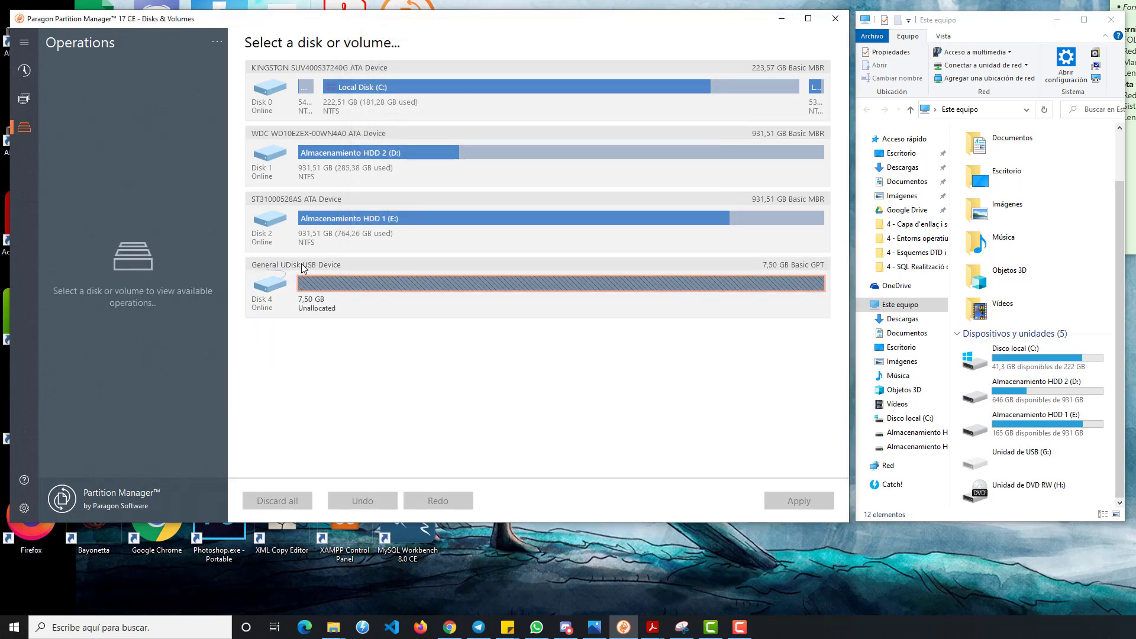
Step: Start a new volume in the USB disk's unallocated space, keeping the NTFS file system and drive letter J:
{"action": "left_click", "coordinate": [303, 268]}
{"action": "left_click", "coordinate": [302, 264]}
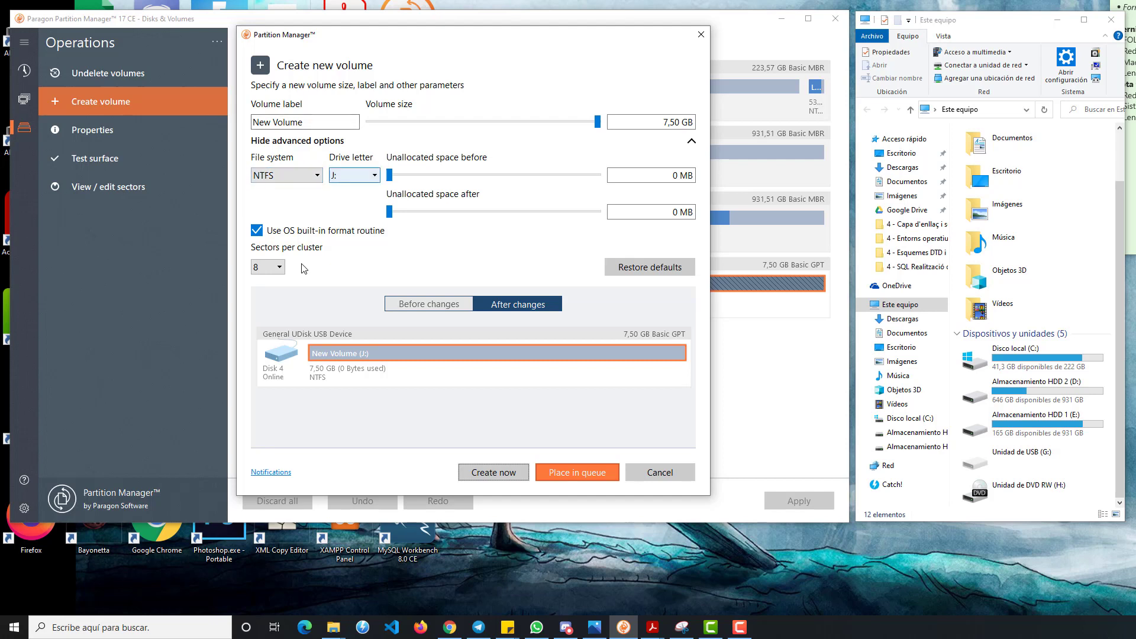
{"action": "left_click", "coordinate": [354, 176]}
{"action": "left_click", "coordinate": [354, 176]}
{"action": "left_click", "coordinate": [286, 176]}
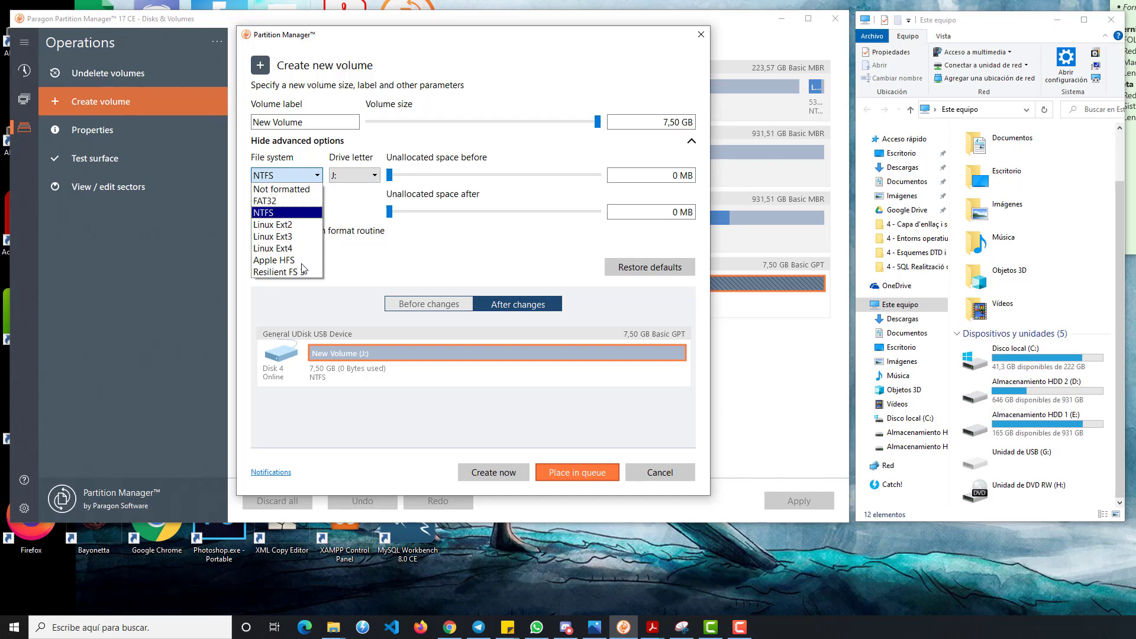
{"action": "key", "text": "Return"}
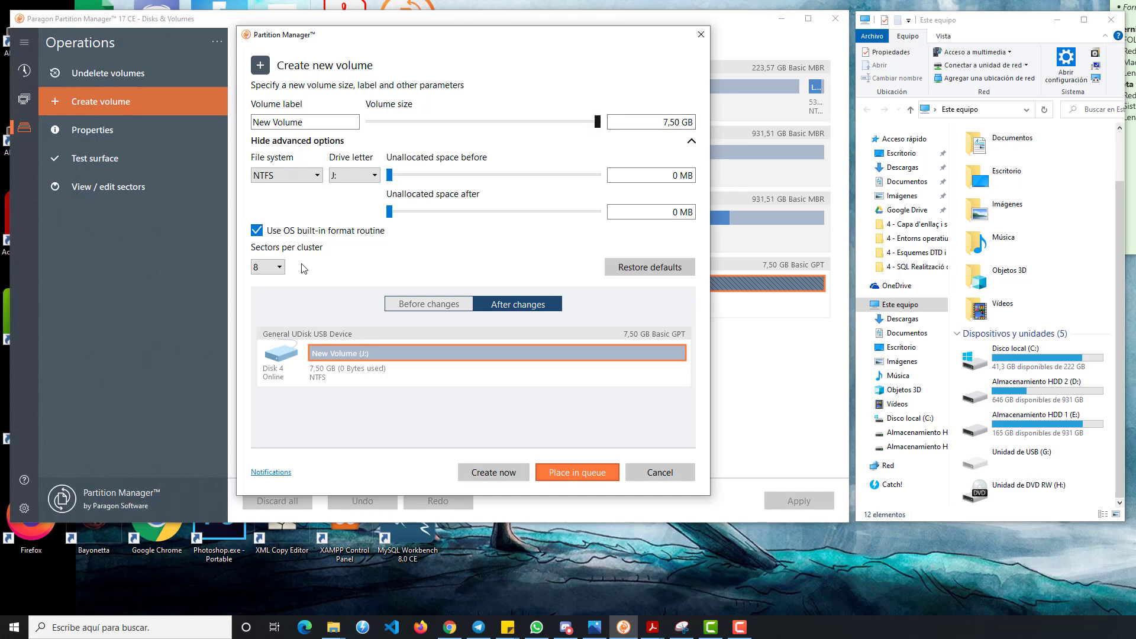
Step: Set the new volume's size to about 3.68 GB, create it immediately, and close the completion report
{"action": "left_click_drag", "start_coordinate": [598, 122], "coordinate": [481, 122]}
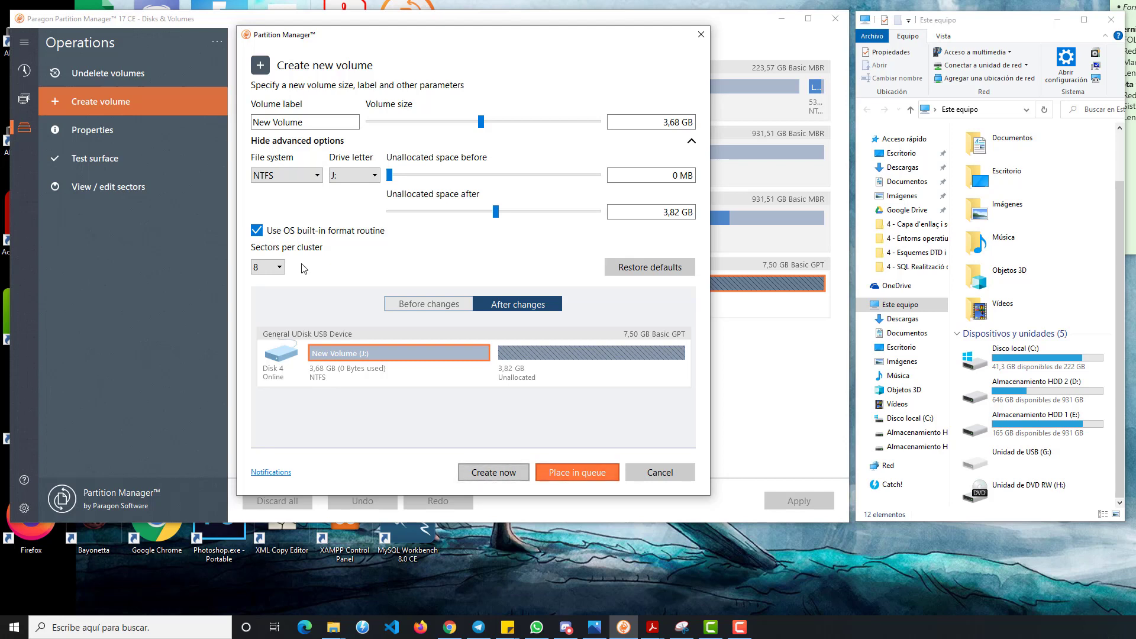
{"action": "left_click", "coordinate": [494, 473]}
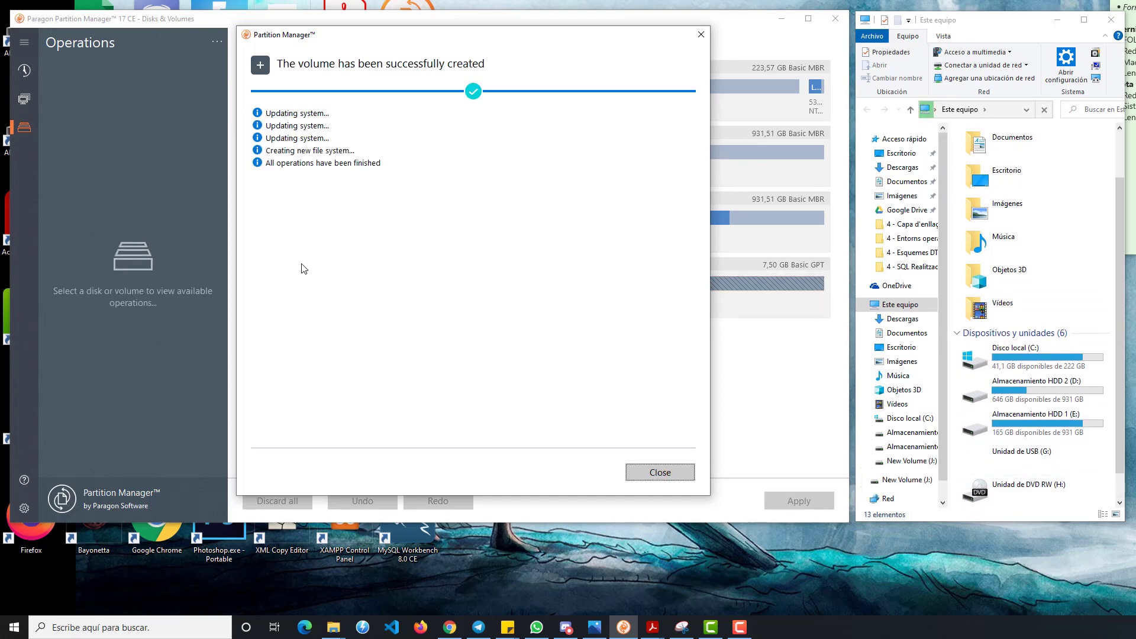
{"action": "key", "text": "Return"}
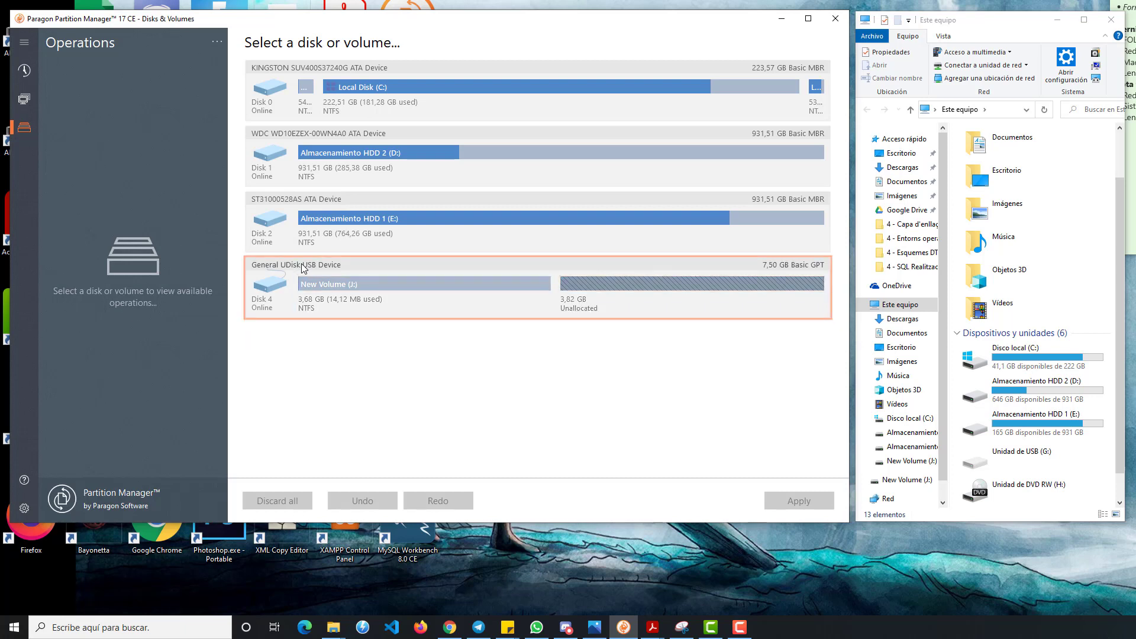
Step: Queue a new volume of about 595 MB in the USB disk's unallocated space, and continue queuing volumes in the remaining space
{"action": "left_click", "coordinate": [692, 284]}
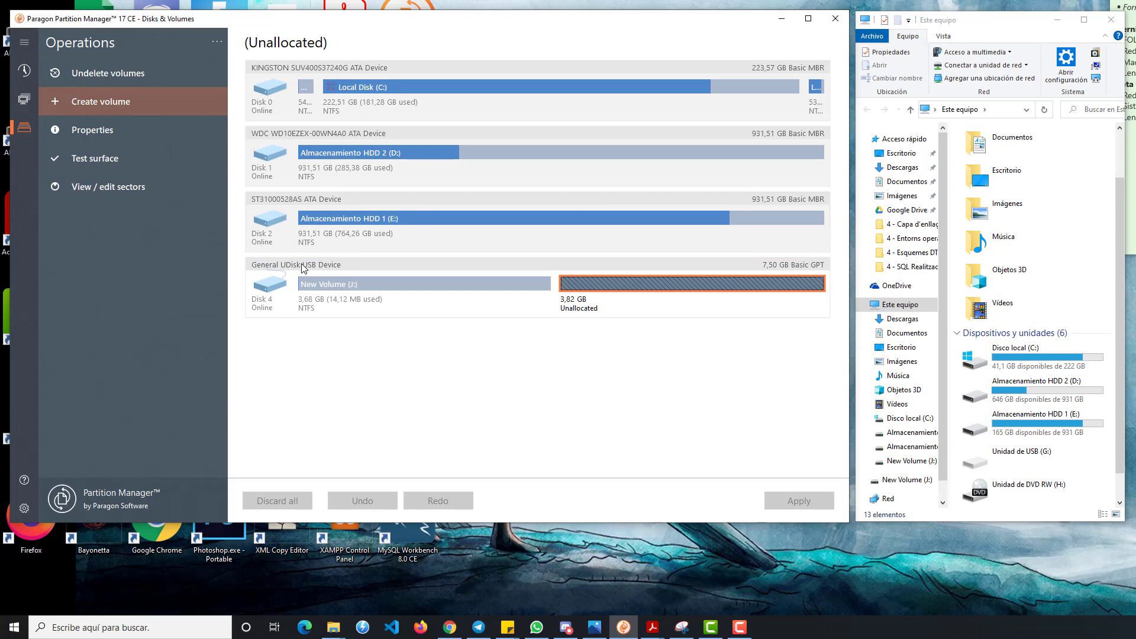
{"action": "left_click", "coordinate": [101, 101]}
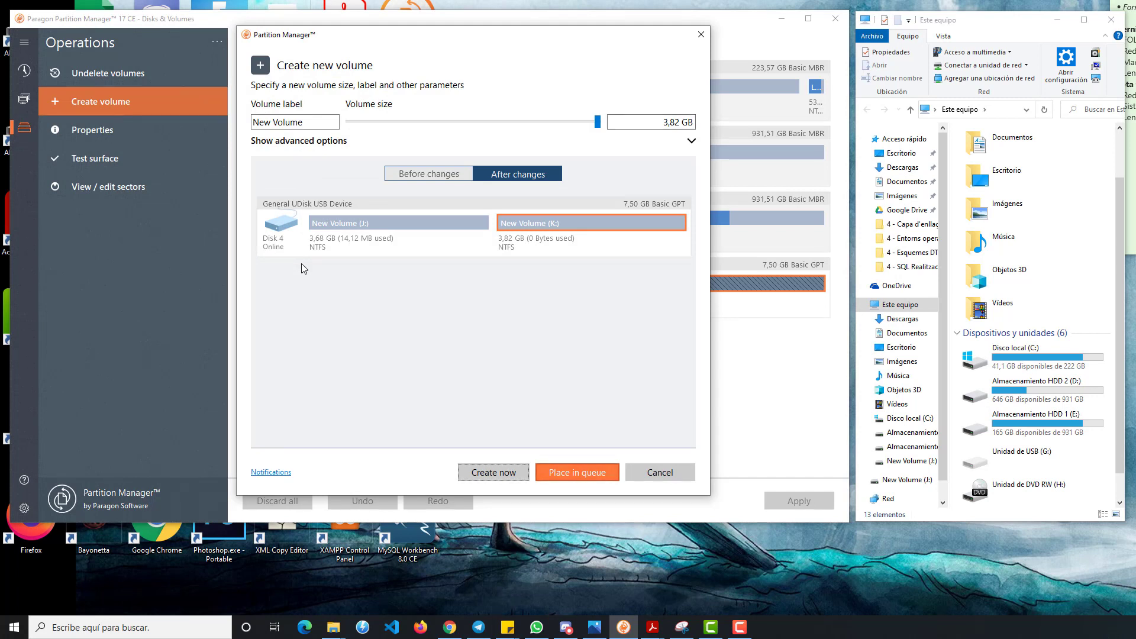
{"action": "left_click_drag", "start_coordinate": [598, 121], "coordinate": [386, 122]}
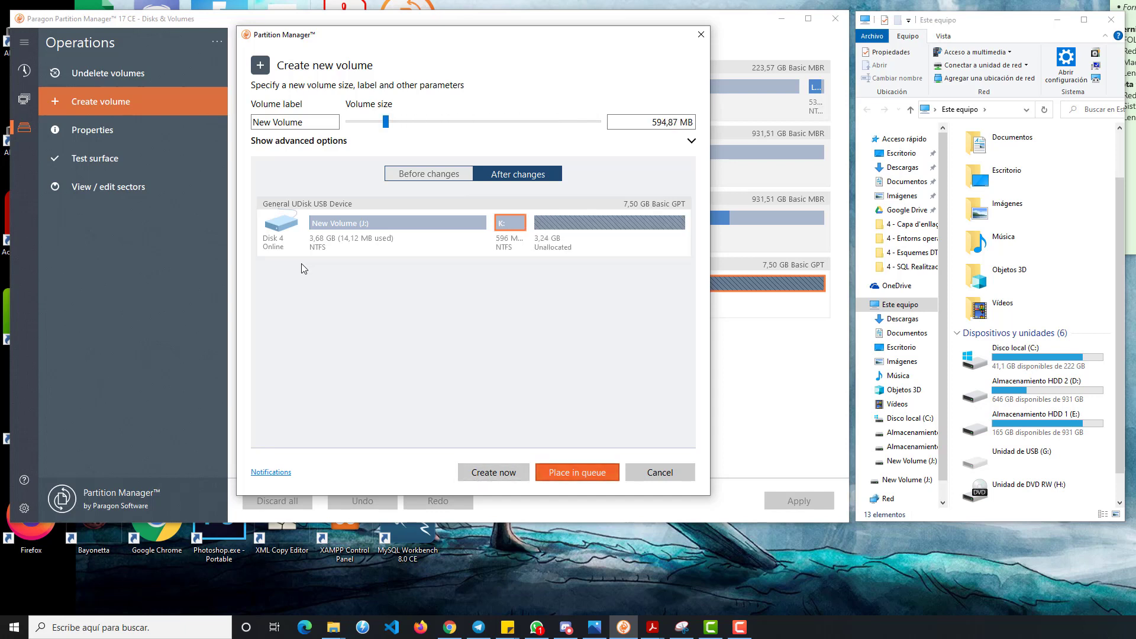
{"action": "left_click", "coordinate": [577, 472]}
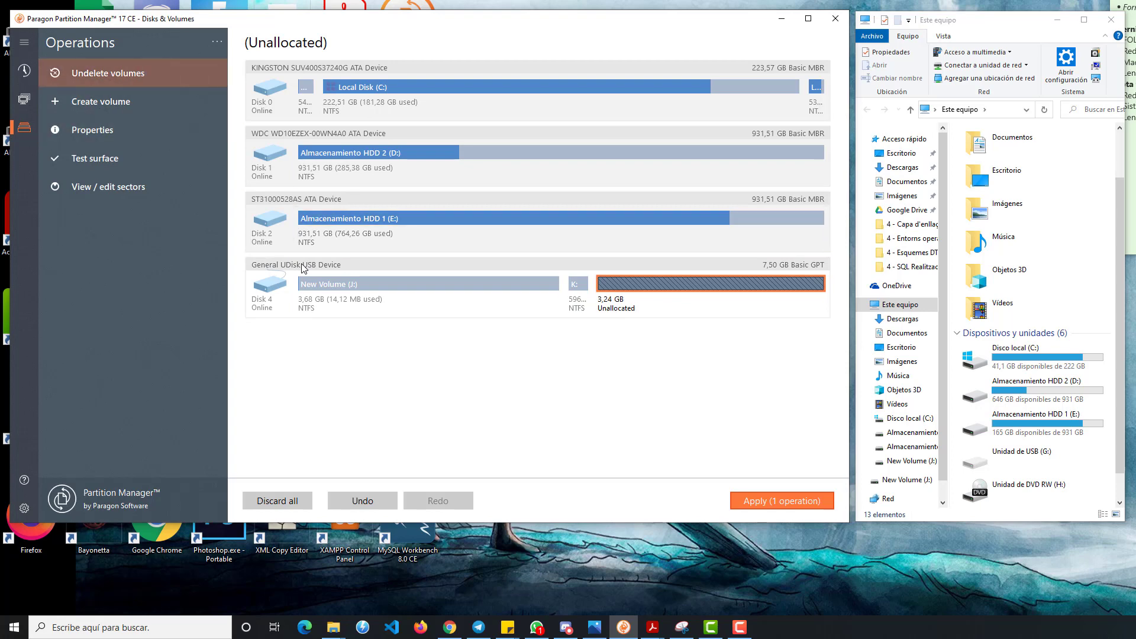
{"action": "left_click", "coordinate": [101, 102]}
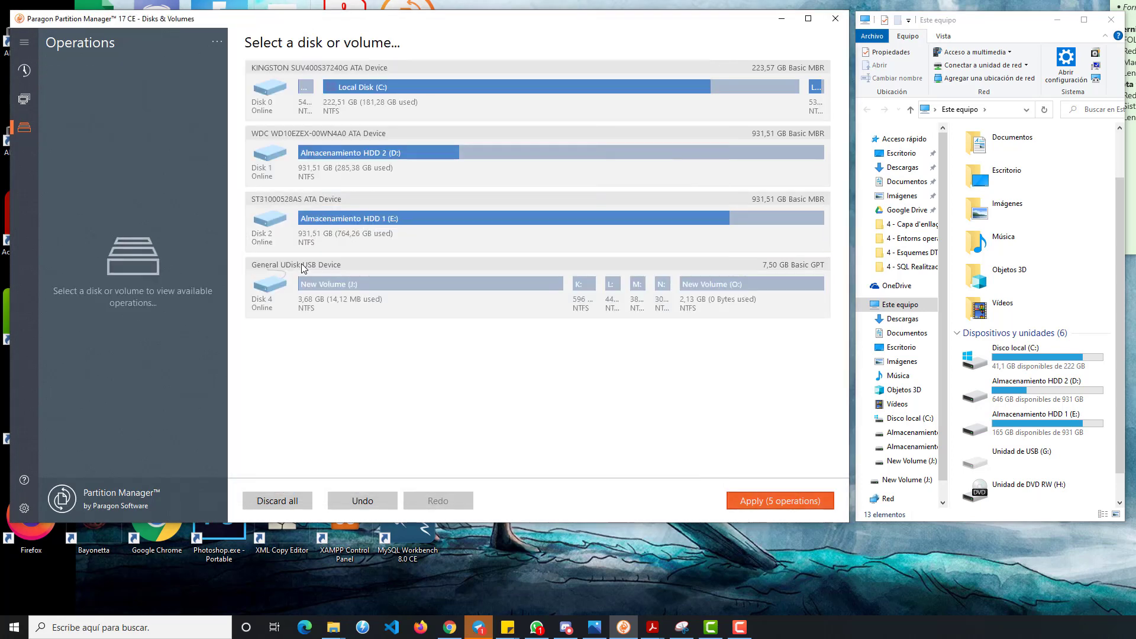
Step: Review each queued volume creation for the USB disk in the list of pending changes
{"action": "left_click", "coordinate": [780, 502]}
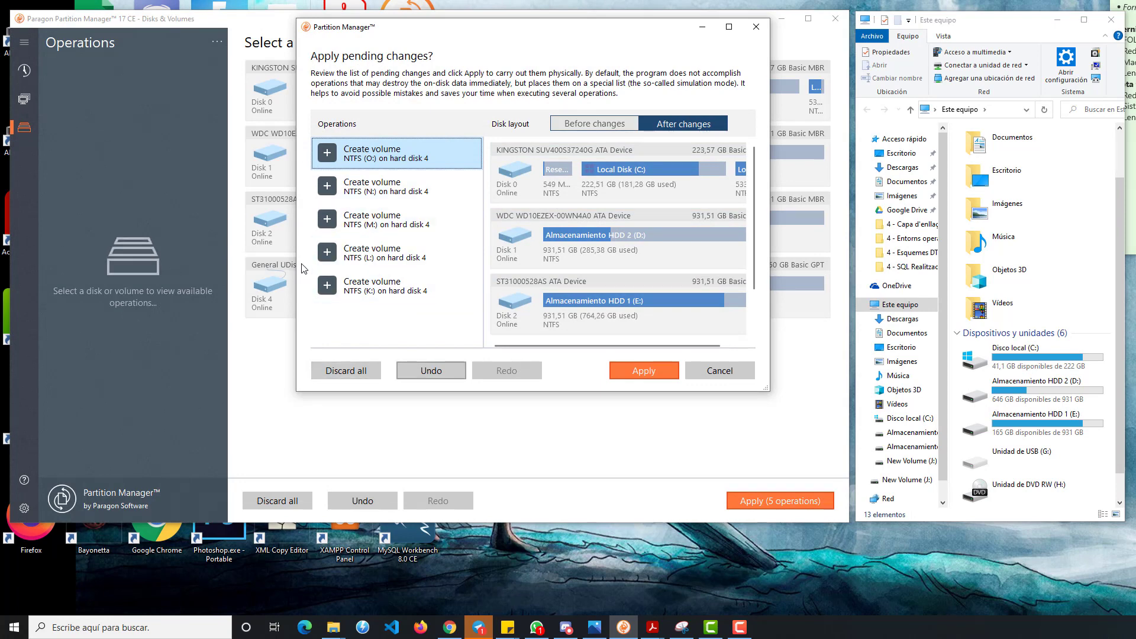
{"action": "left_click", "coordinate": [396, 287]}
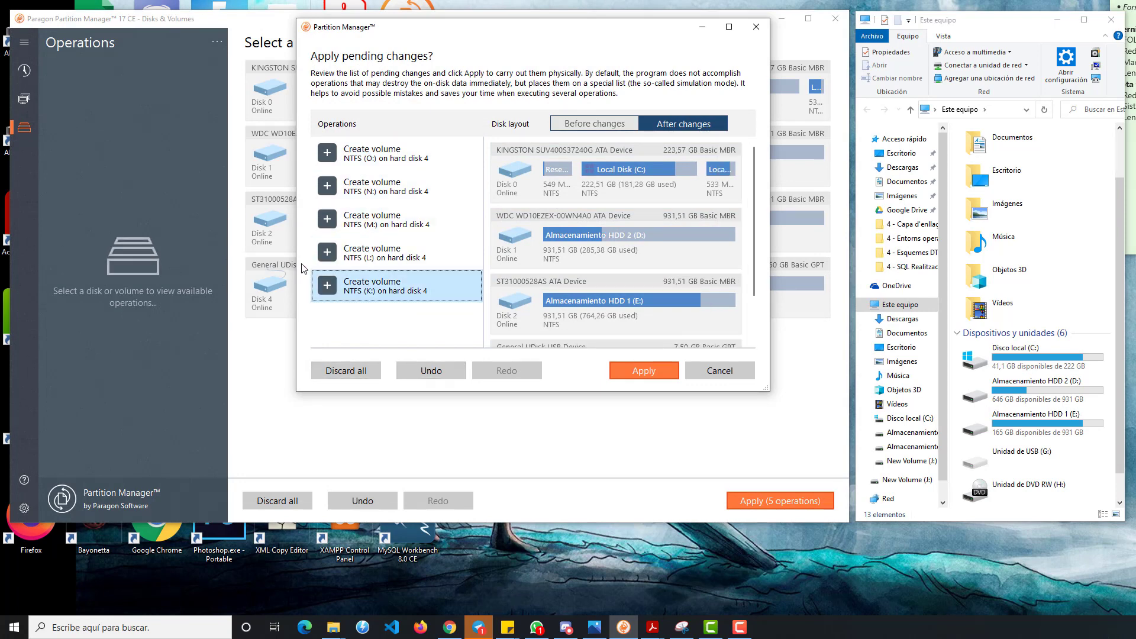
{"action": "left_click", "coordinate": [397, 253]}
{"action": "left_click", "coordinate": [397, 220]}
{"action": "left_click", "coordinate": [397, 187]}
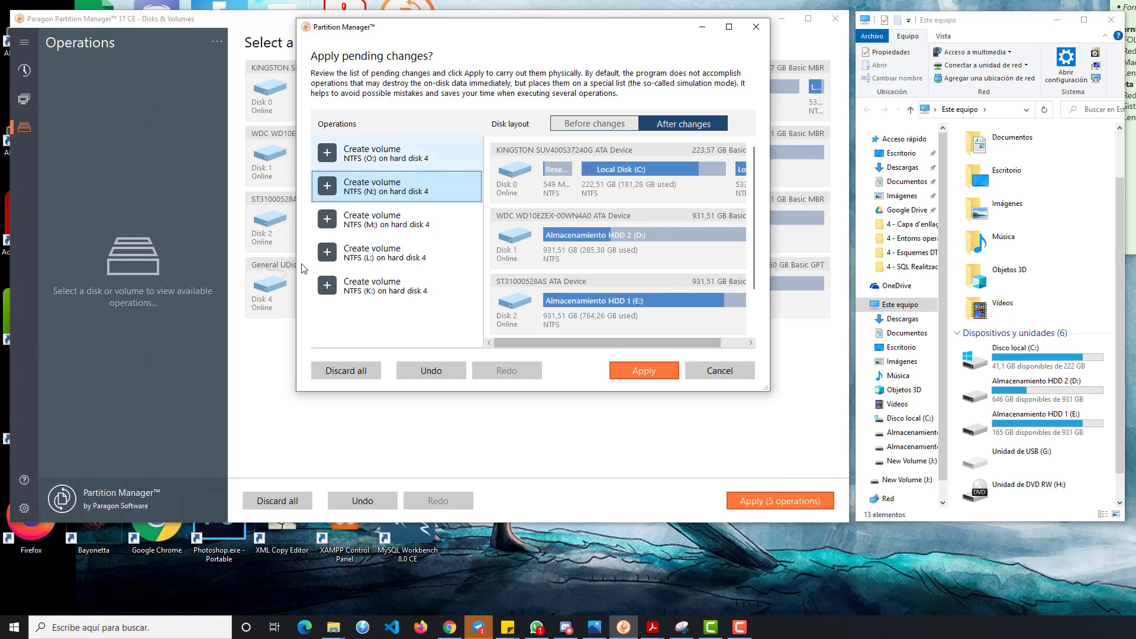
{"action": "left_click", "coordinate": [396, 154]}
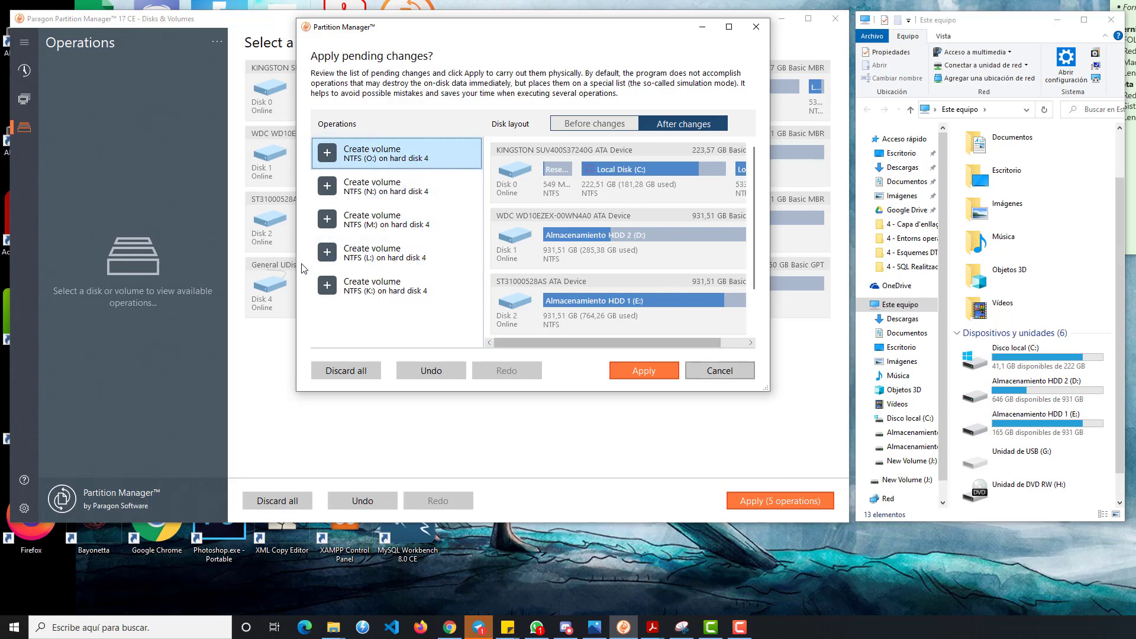
Step: Apply the queued volume creations on the USB disk and close the progress report
{"action": "left_click", "coordinate": [644, 371]}
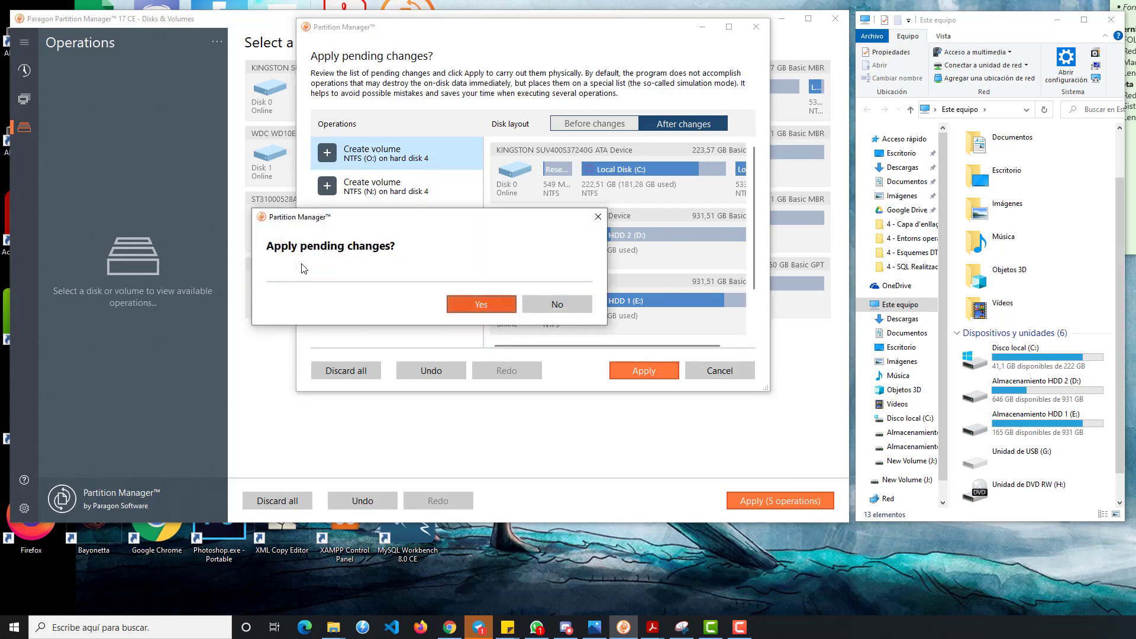
{"action": "left_click", "coordinate": [481, 304]}
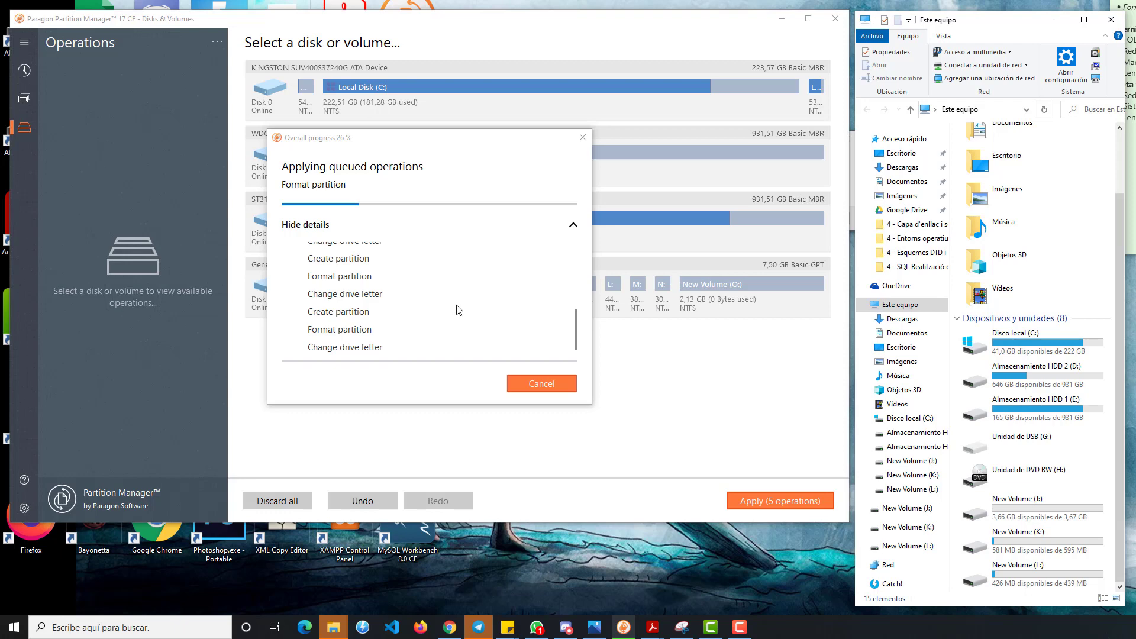
{"action": "left_click", "coordinate": [24, 512]}
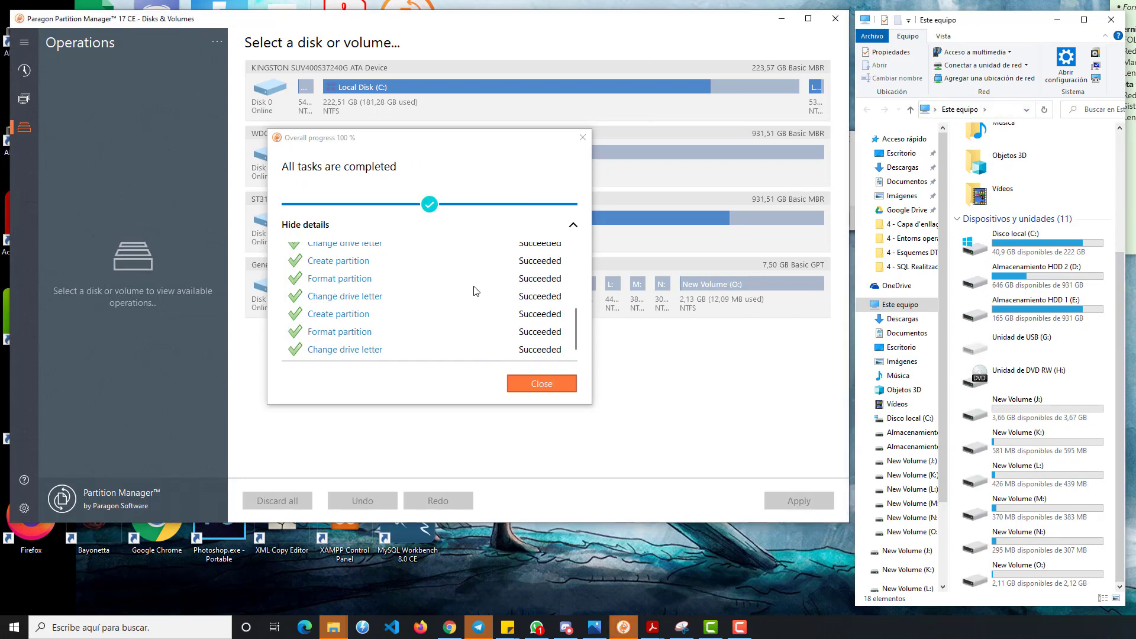
{"action": "left_click", "coordinate": [531, 388]}
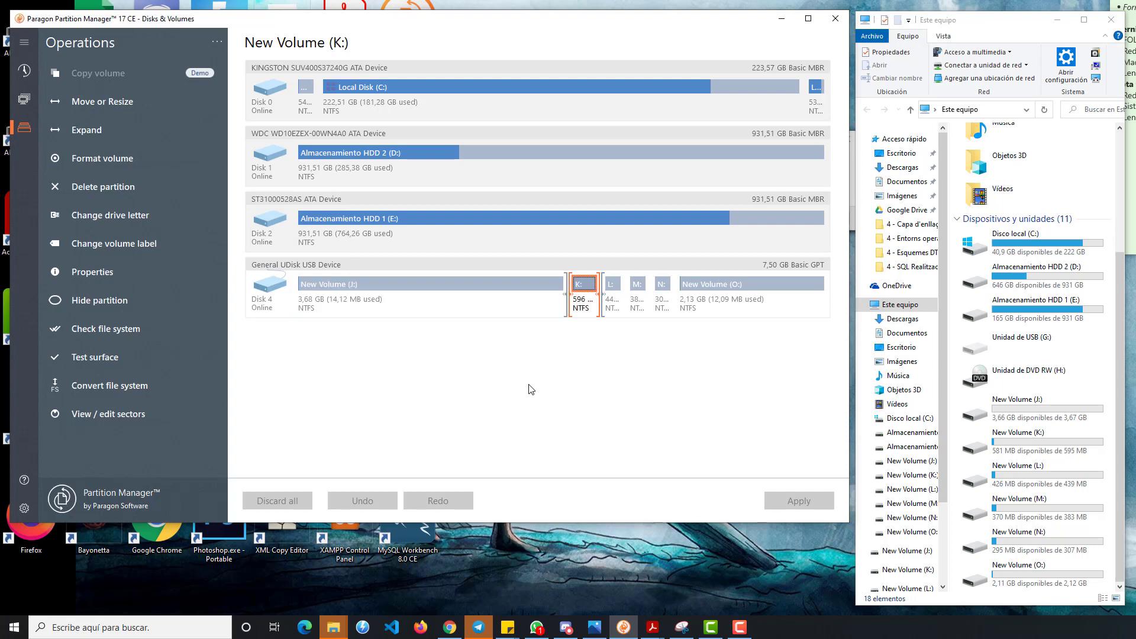
Step: Look through the volumes K: to O: on the USB disk one by one
{"action": "key", "text": "Right"}
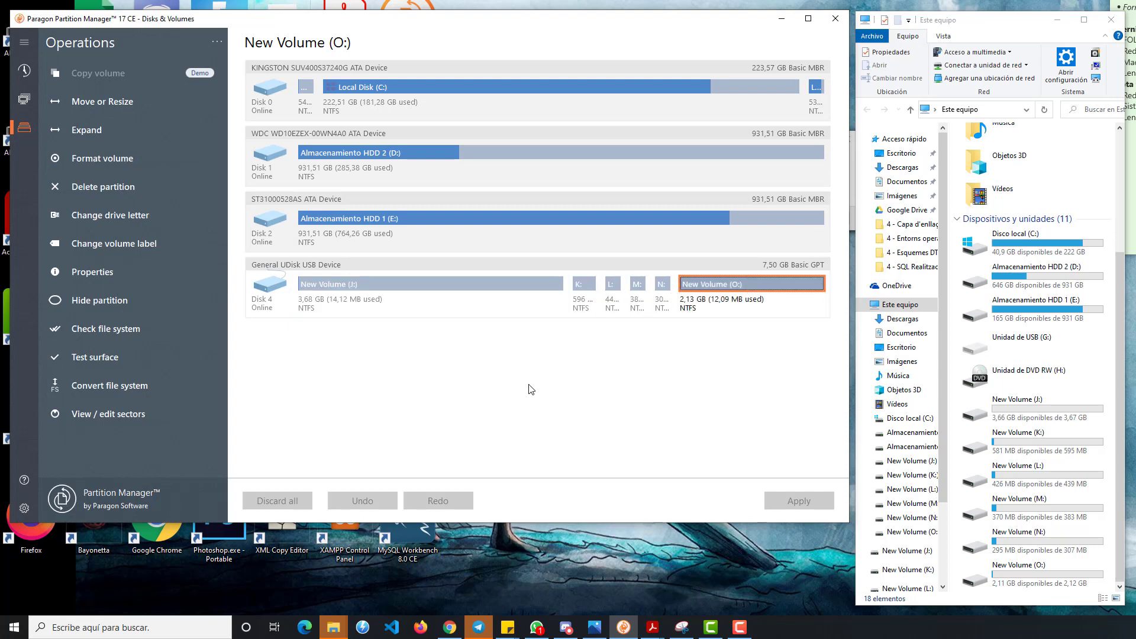
{"action": "key", "text": "Right"}
{"action": "key", "text": "Right"}
{"action": "key", "text": "Right"}
{"action": "key", "text": "Right"}
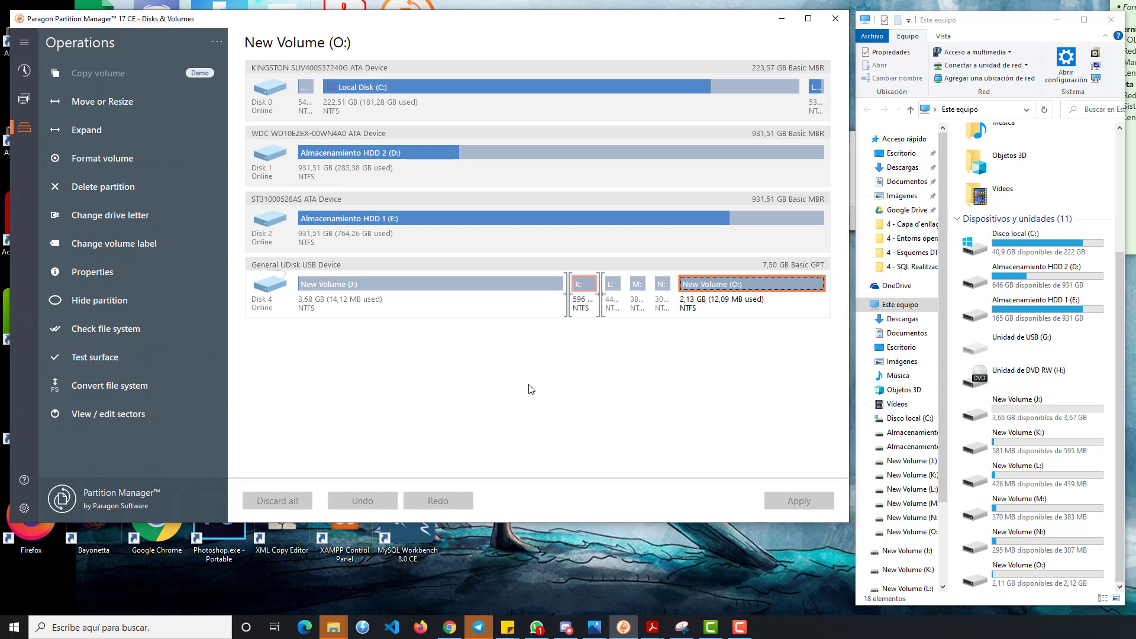
{"action": "key", "text": "Right"}
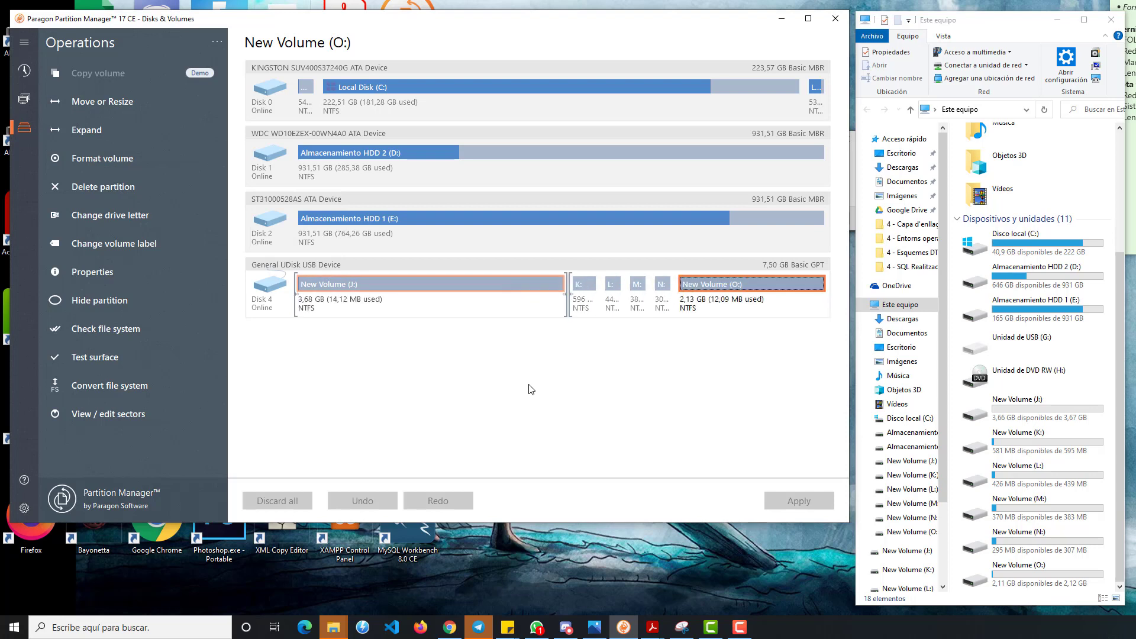
Step: Convert the General UDisk USB disk from GPT to MBR and close the conversion report
{"action": "left_click", "coordinate": [270, 285]}
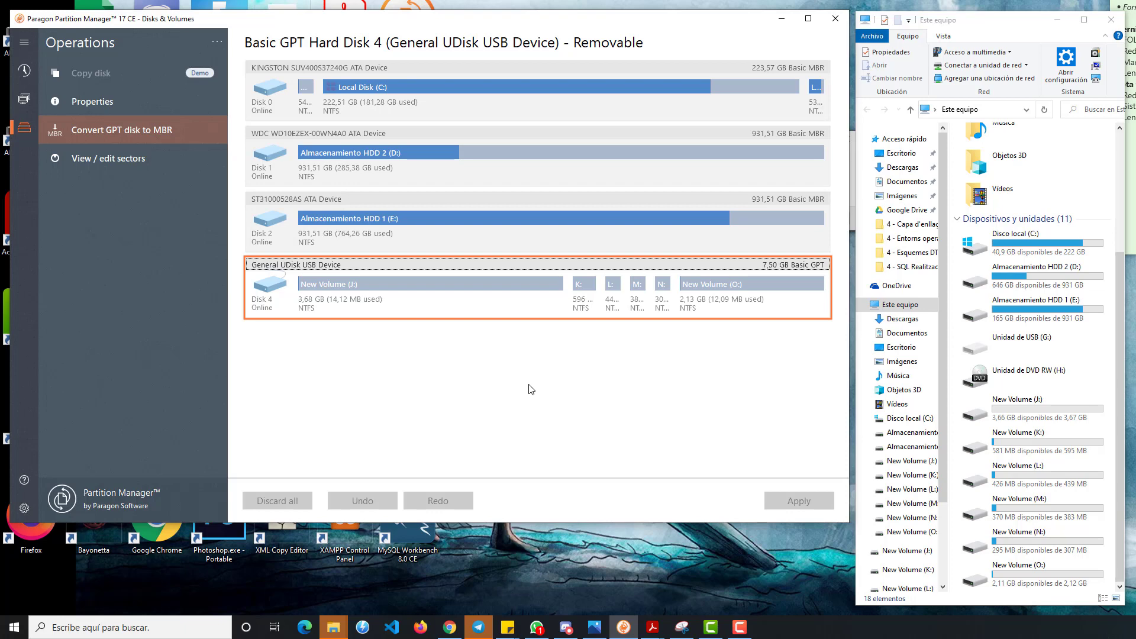
{"action": "left_click", "coordinate": [122, 130]}
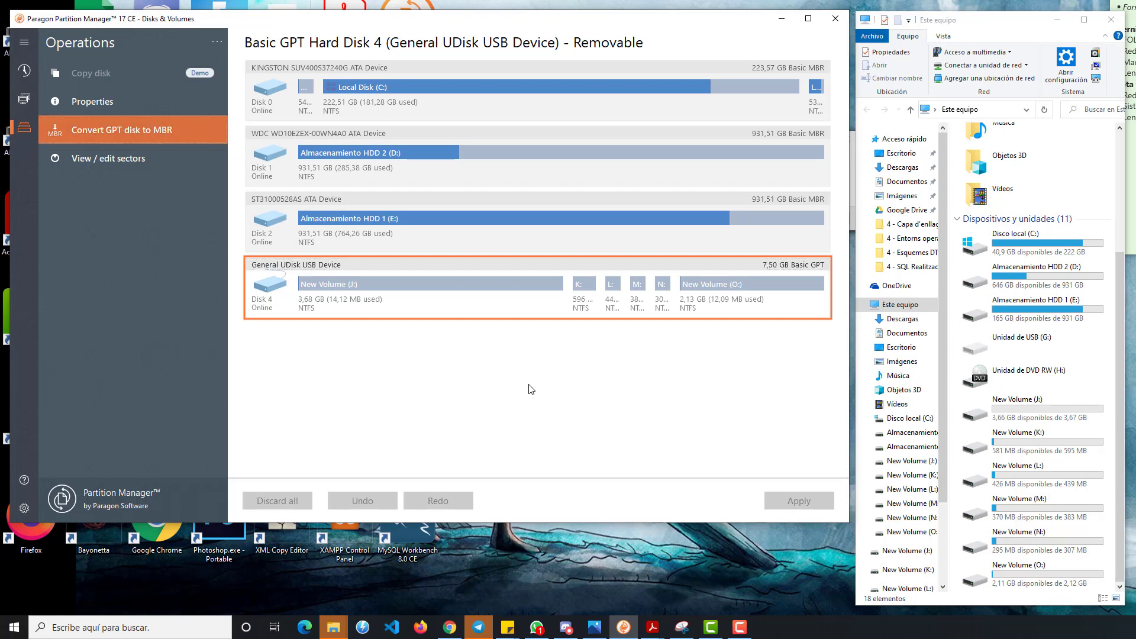
{"action": "left_click", "coordinate": [621, 368]}
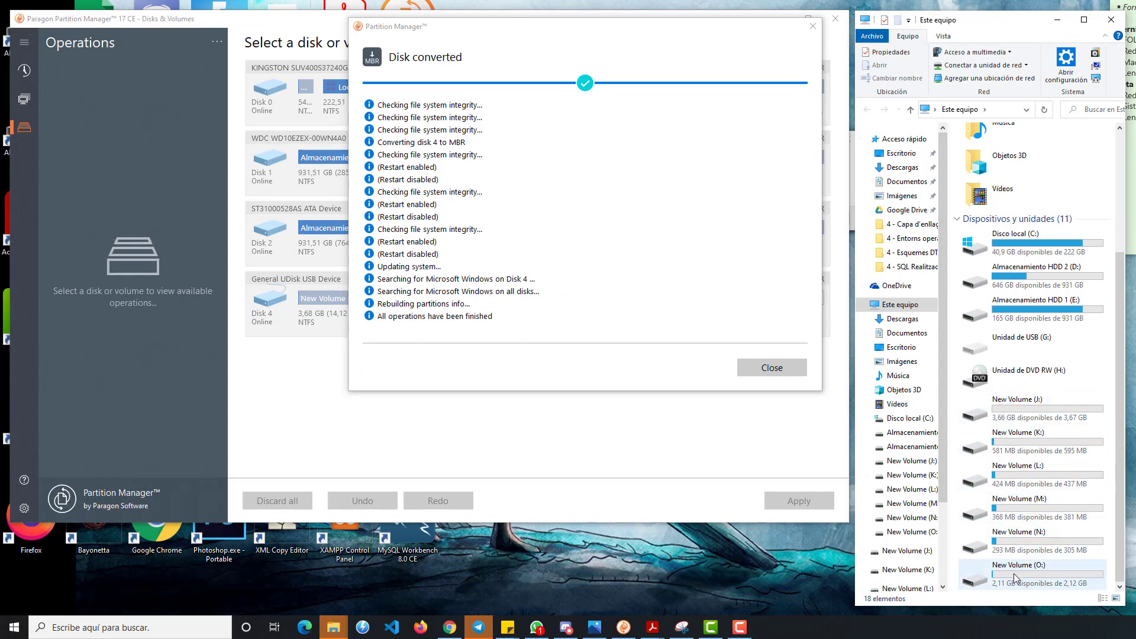
{"action": "left_click", "coordinate": [769, 369]}
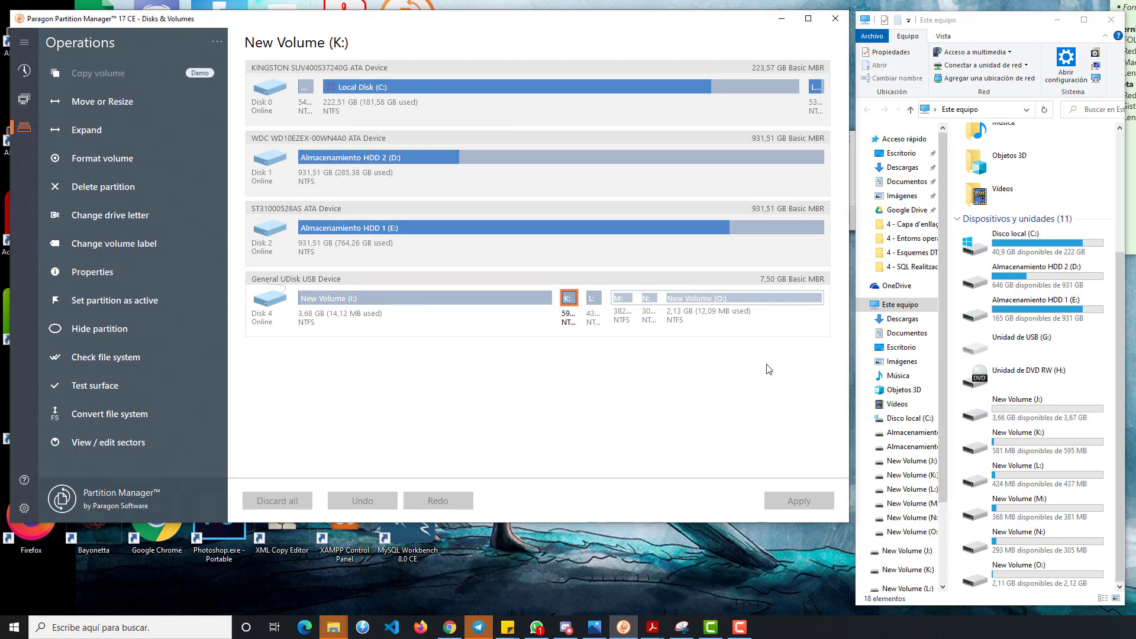
Step: Check the partition type in the properties of volumes K: and I: on the USB disk
{"action": "key", "text": "Up"}
{"action": "key", "text": "Up"}
{"action": "key", "text": "Up"}
{"action": "key", "text": "Up"}
{"action": "key", "text": "Up"}
{"action": "key", "text": "Up"}
{"action": "key", "text": "Up"}
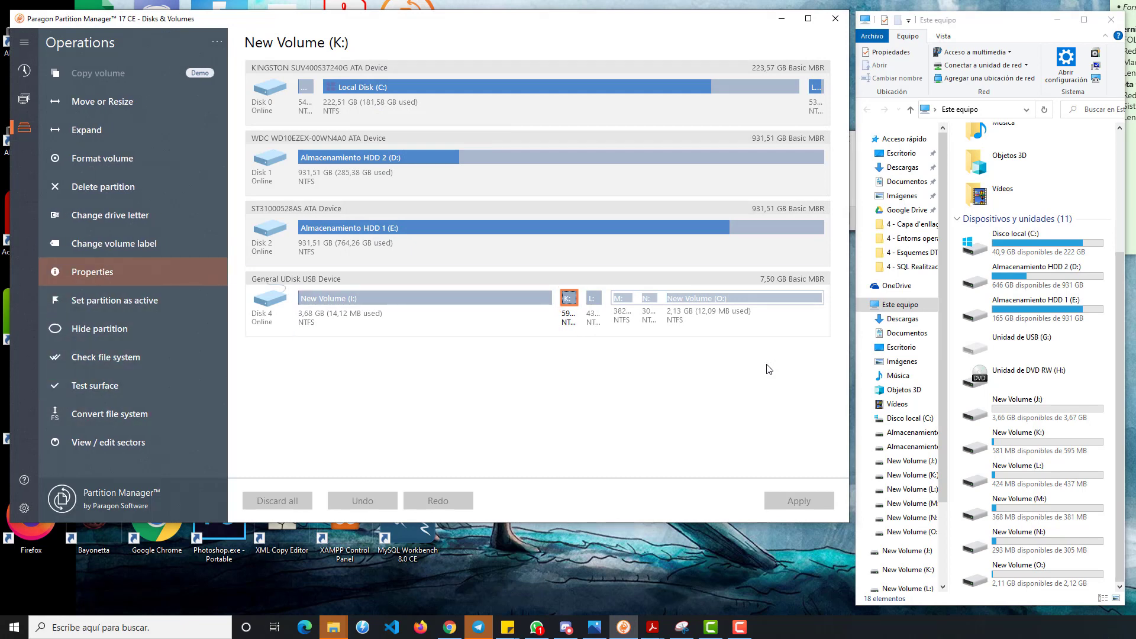
{"action": "key", "text": "Return"}
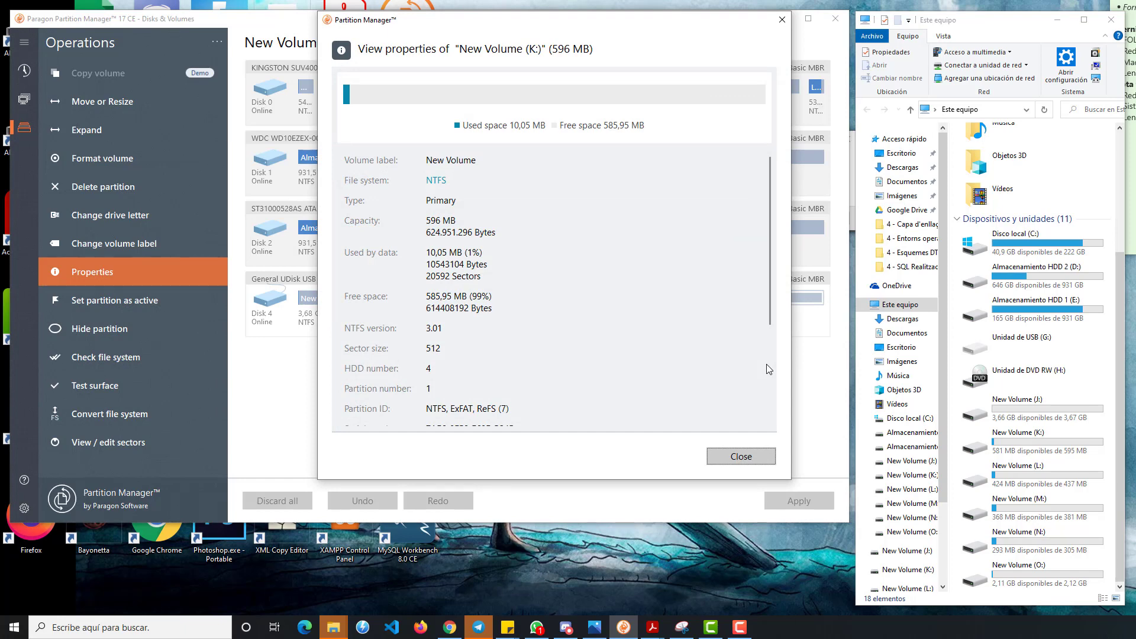
{"action": "left_click", "coordinate": [781, 19]}
{"action": "left_click", "coordinate": [414, 299]}
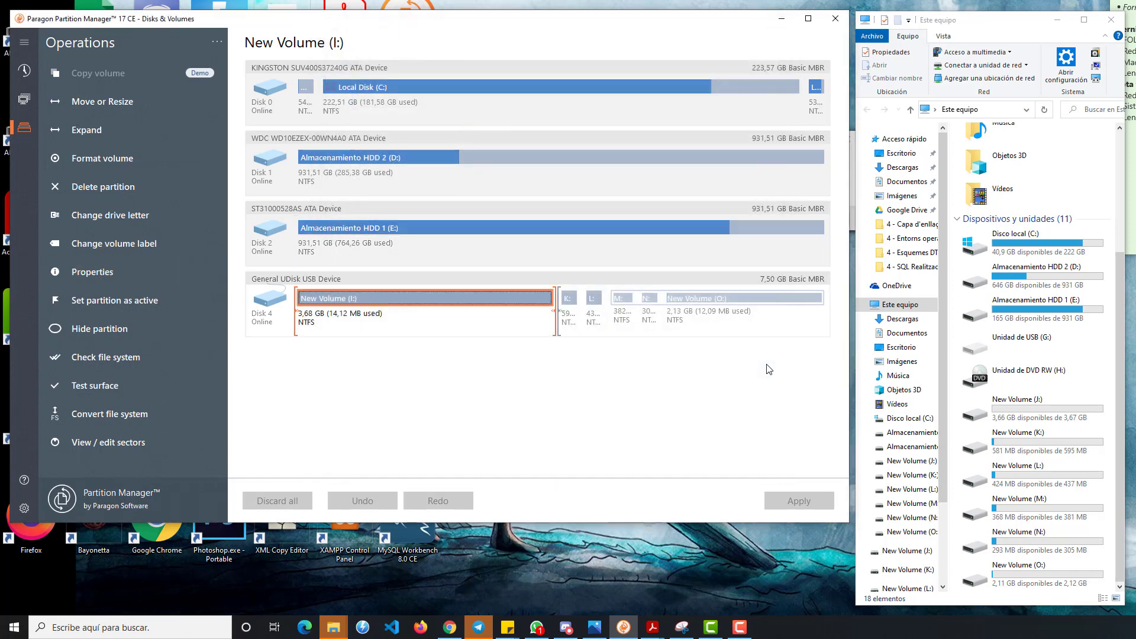
{"action": "left_click", "coordinate": [93, 272]}
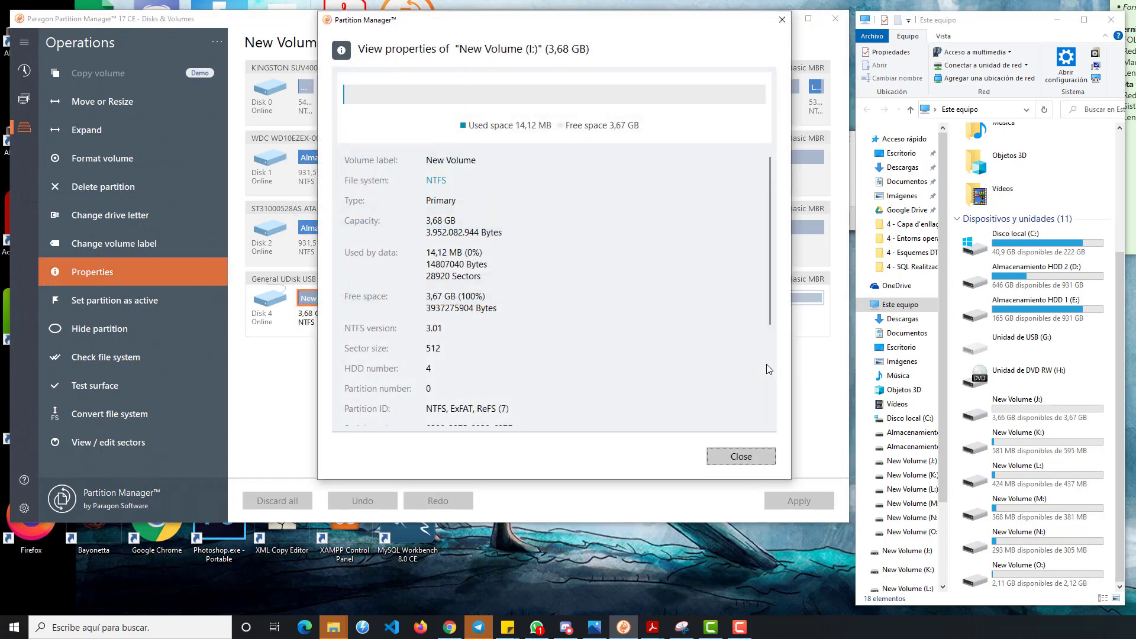
{"action": "left_click", "coordinate": [782, 19]}
Step: Check the partition type in the properties of volumes M:, N: and O: on the USB disk
{"action": "left_click", "coordinate": [623, 298]}
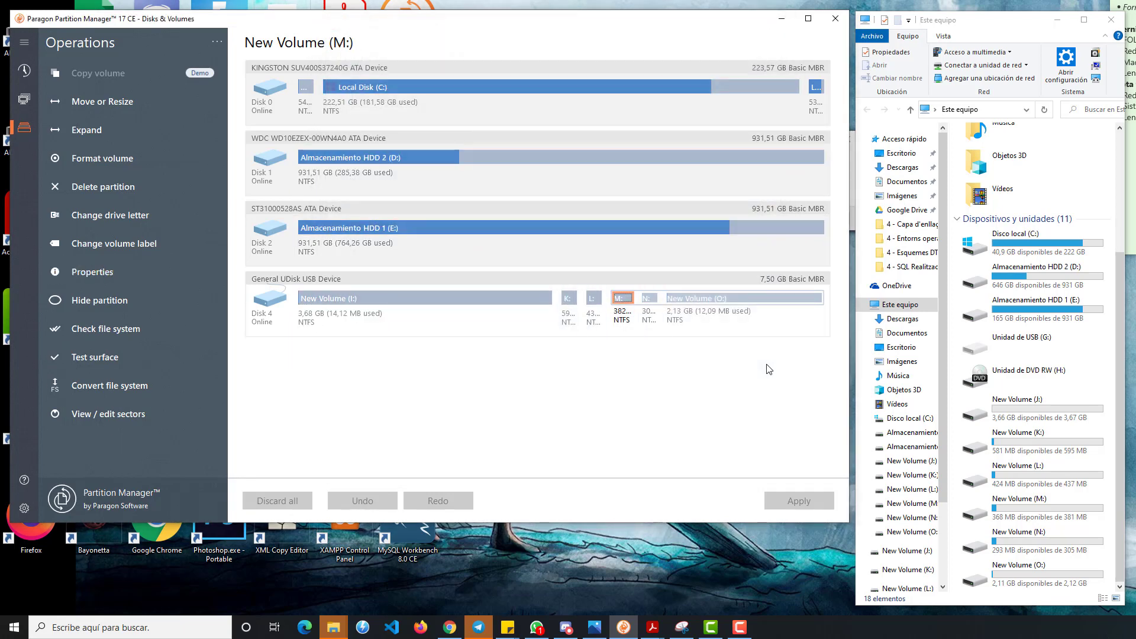
{"action": "left_click", "coordinate": [92, 272]}
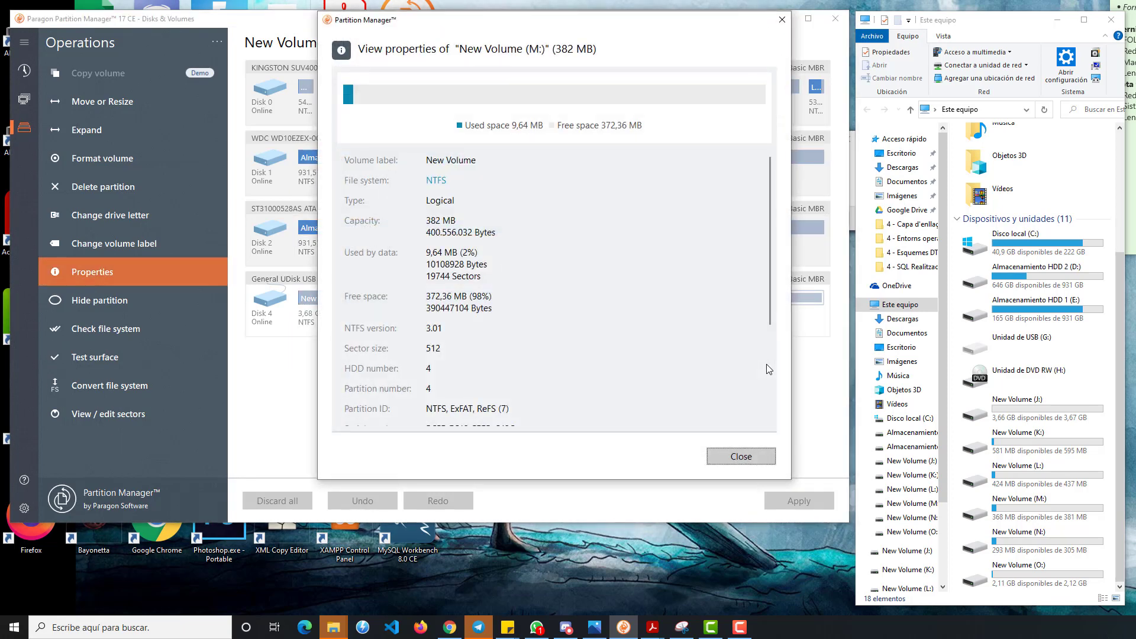
{"action": "left_click", "coordinate": [782, 19]}
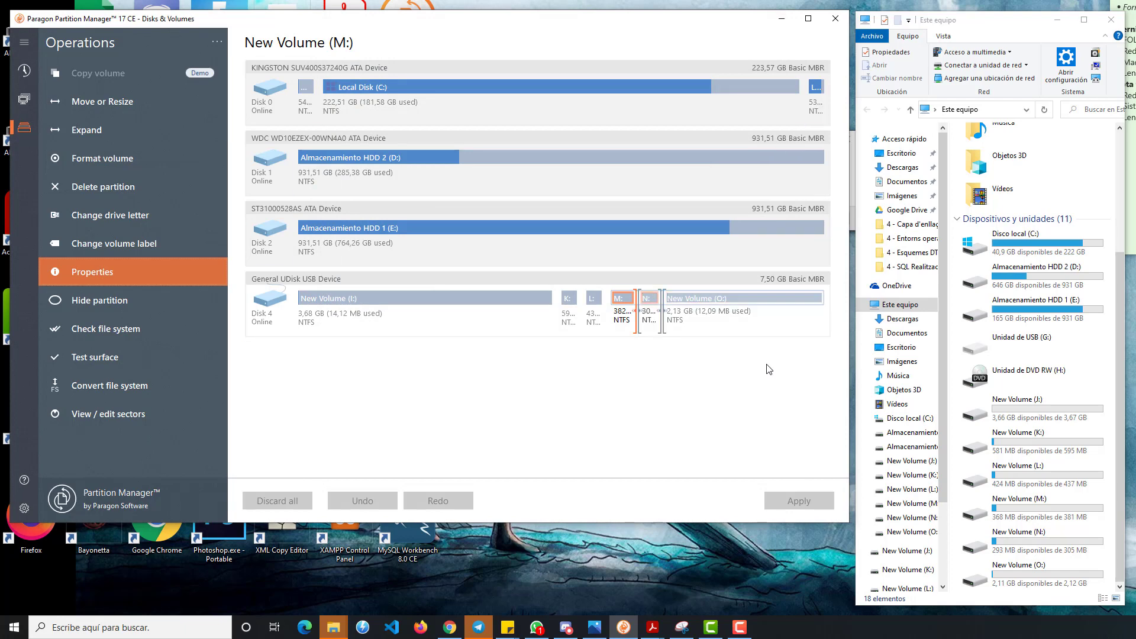
{"action": "left_click", "coordinate": [649, 298]}
{"action": "left_click", "coordinate": [92, 271]}
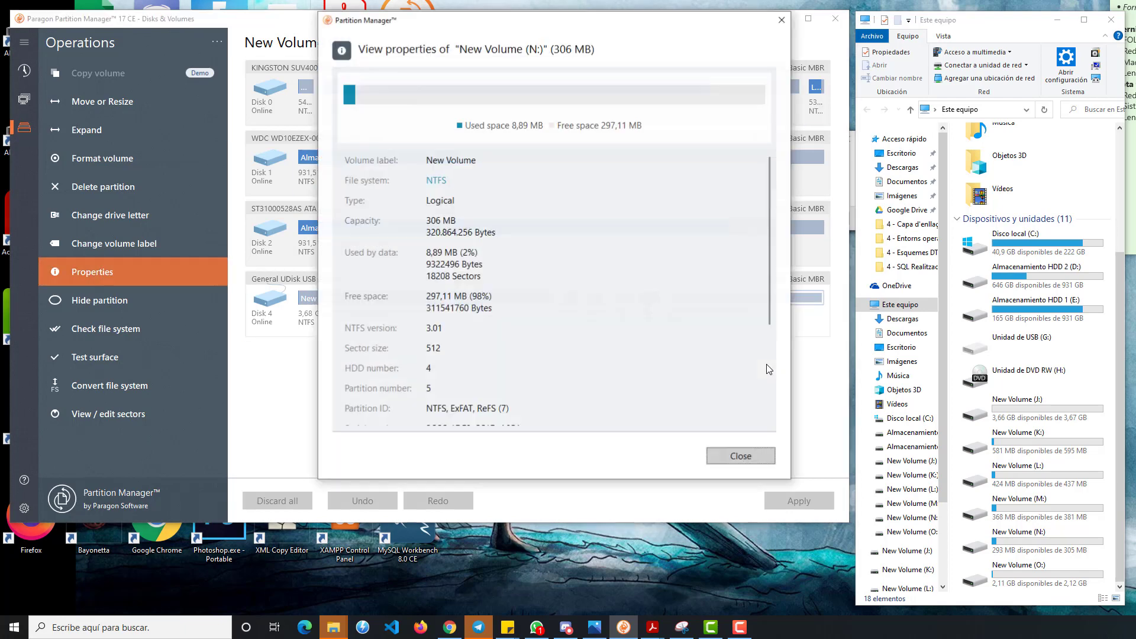
{"action": "left_click", "coordinate": [782, 19]}
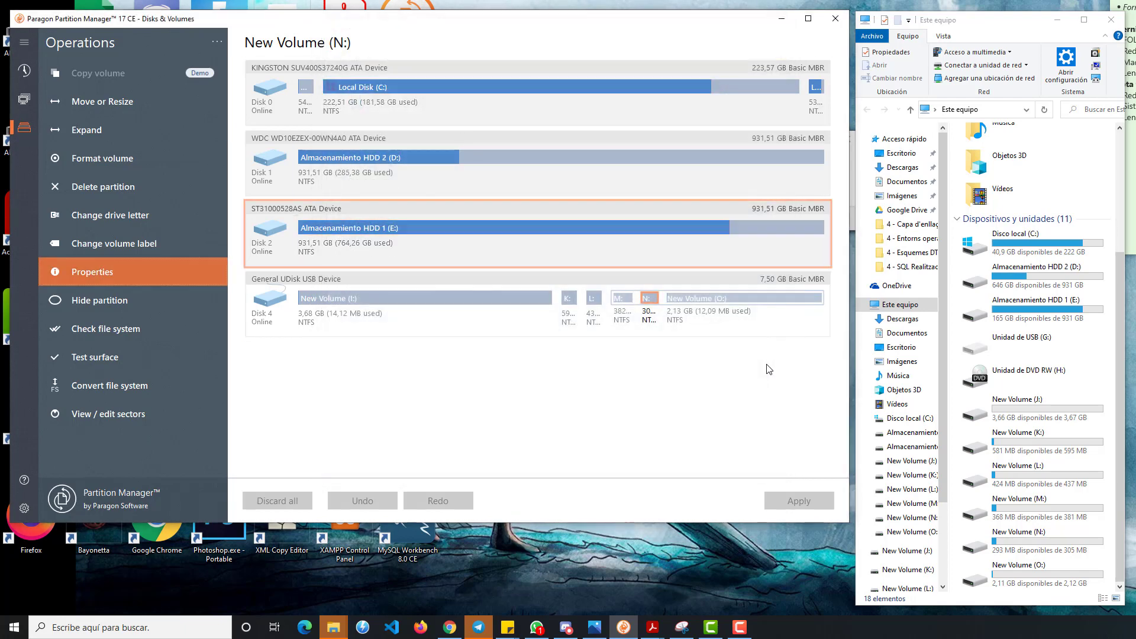
{"action": "left_click", "coordinate": [744, 298]}
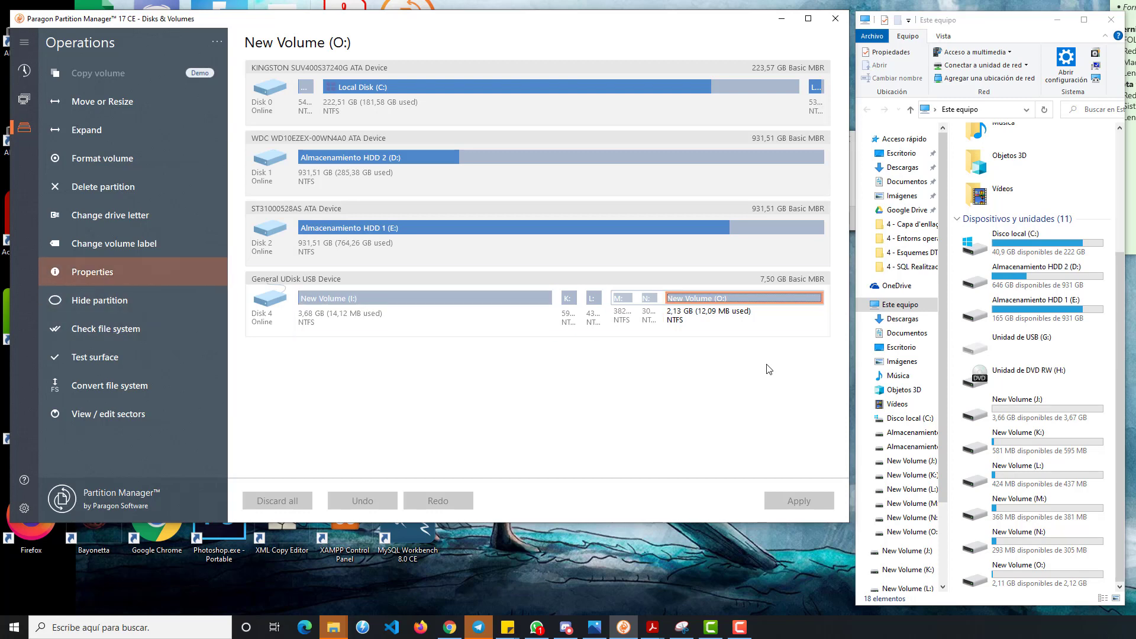
{"action": "left_click", "coordinate": [92, 271]}
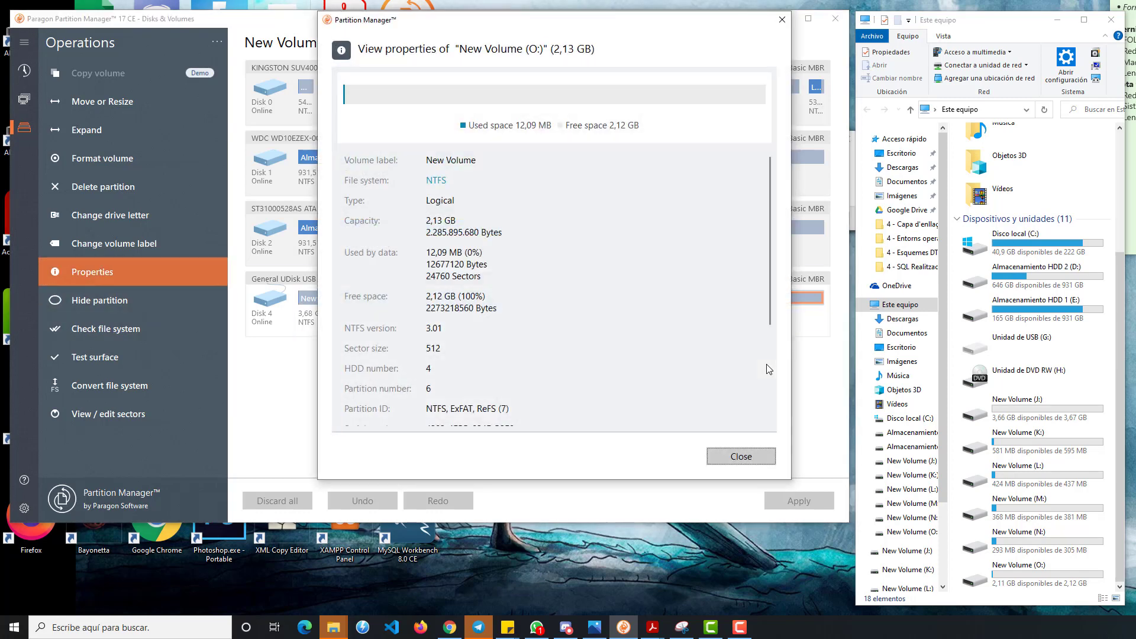
{"action": "left_click", "coordinate": [782, 19]}
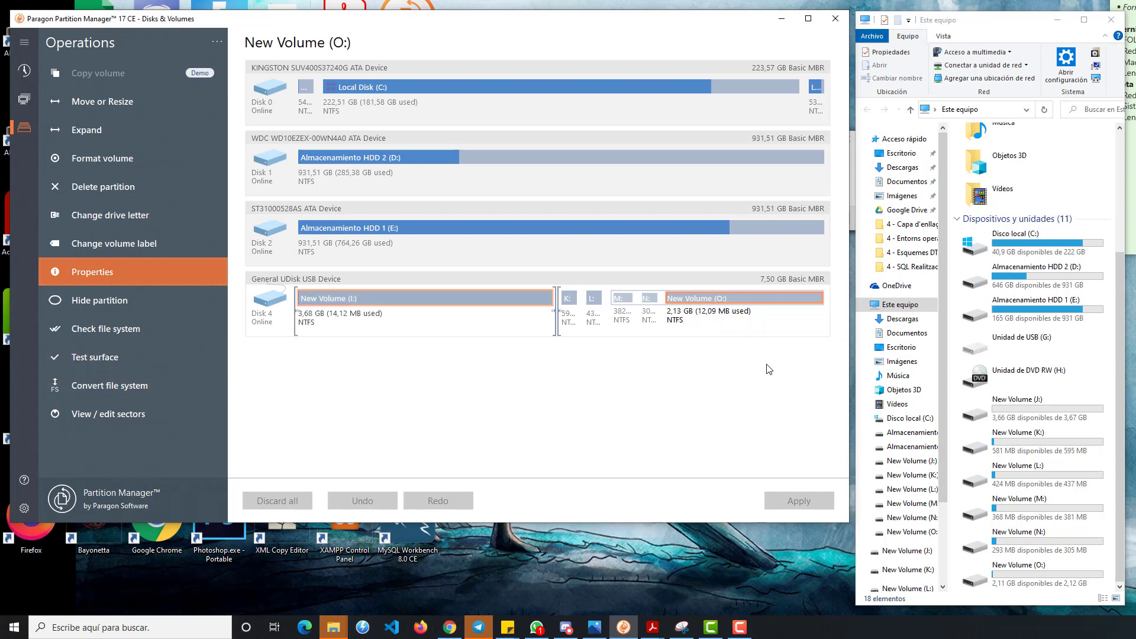
Step: Look at the resize strategies offered for New Volume (I:) on the USB disk, then close the dialog without redistributing
{"action": "left_click", "coordinate": [424, 298]}
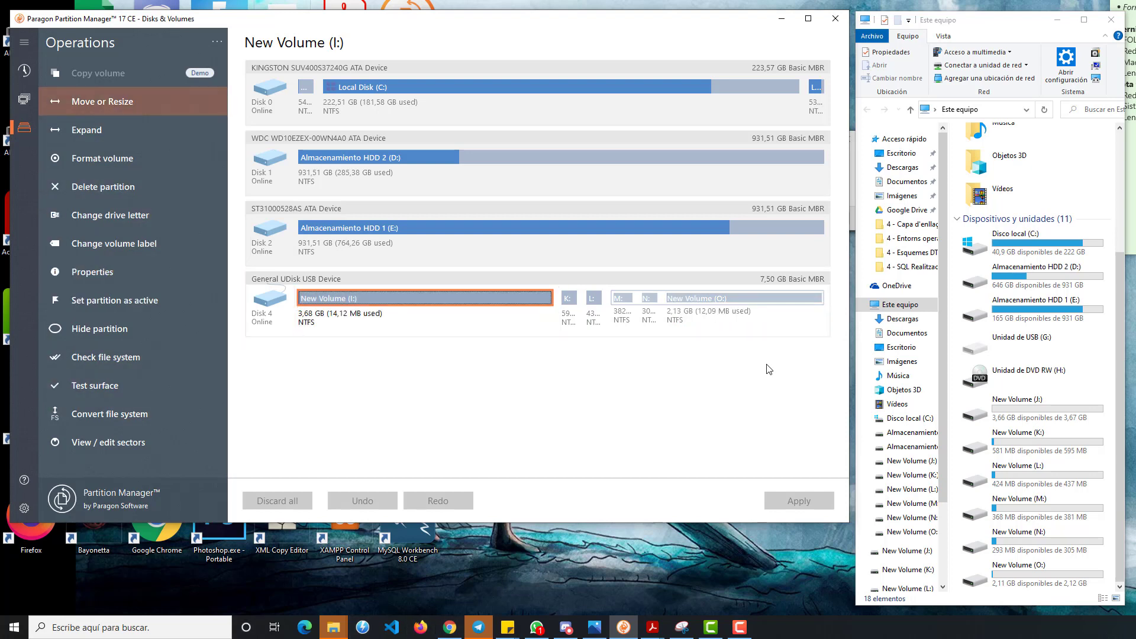
{"action": "left_click", "coordinate": [133, 102]}
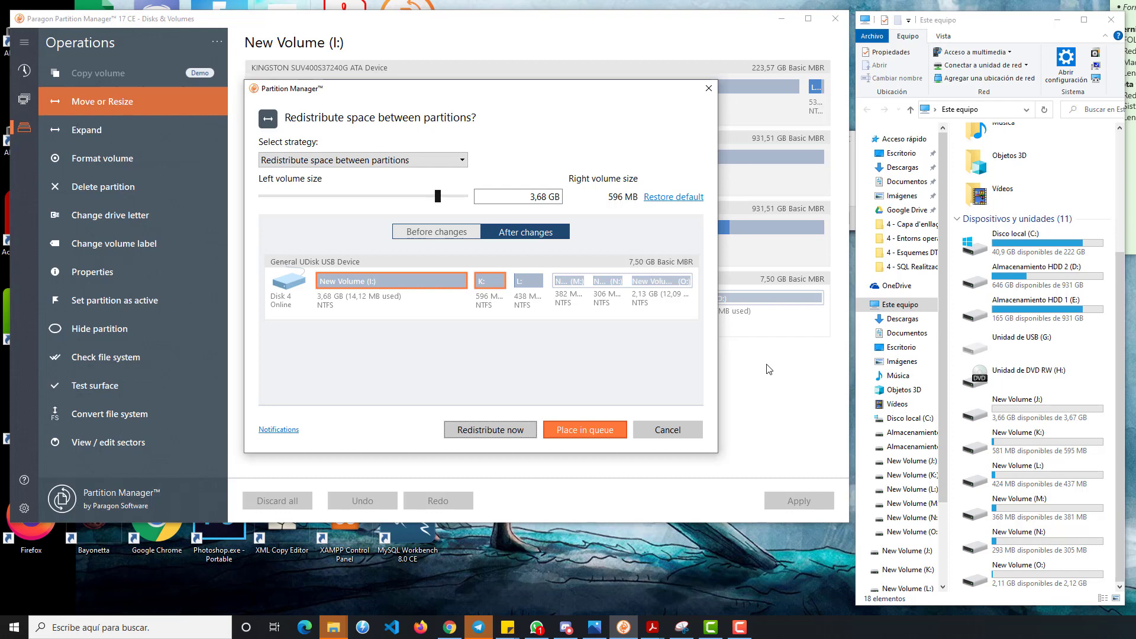
{"action": "left_click", "coordinate": [363, 160]}
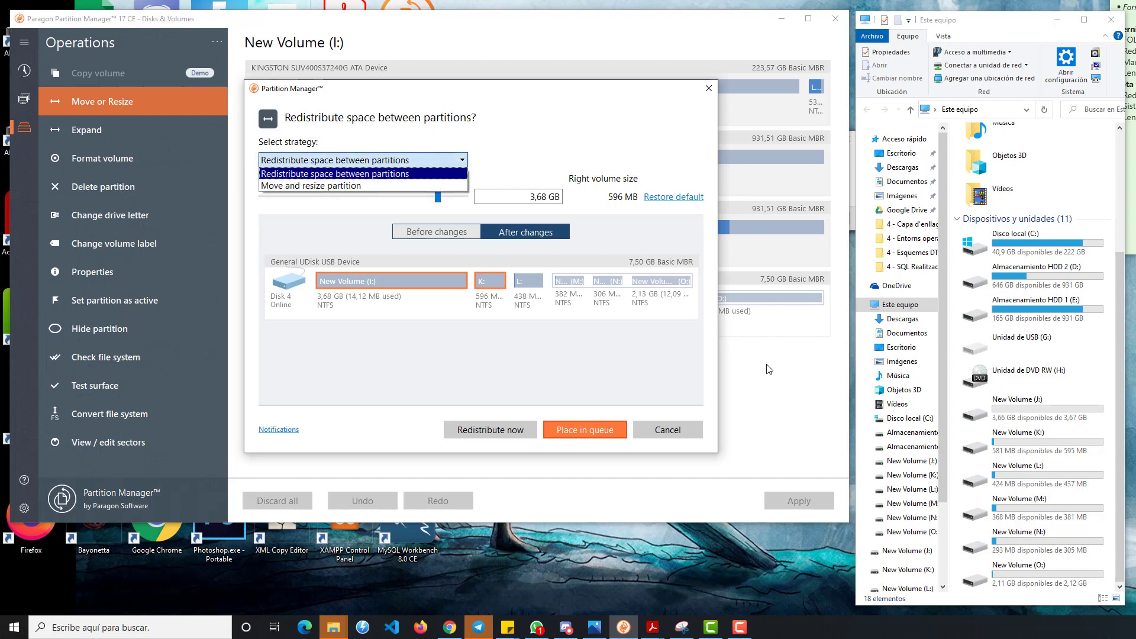
{"action": "left_click", "coordinate": [362, 173]}
{"action": "left_click", "coordinate": [709, 89]}
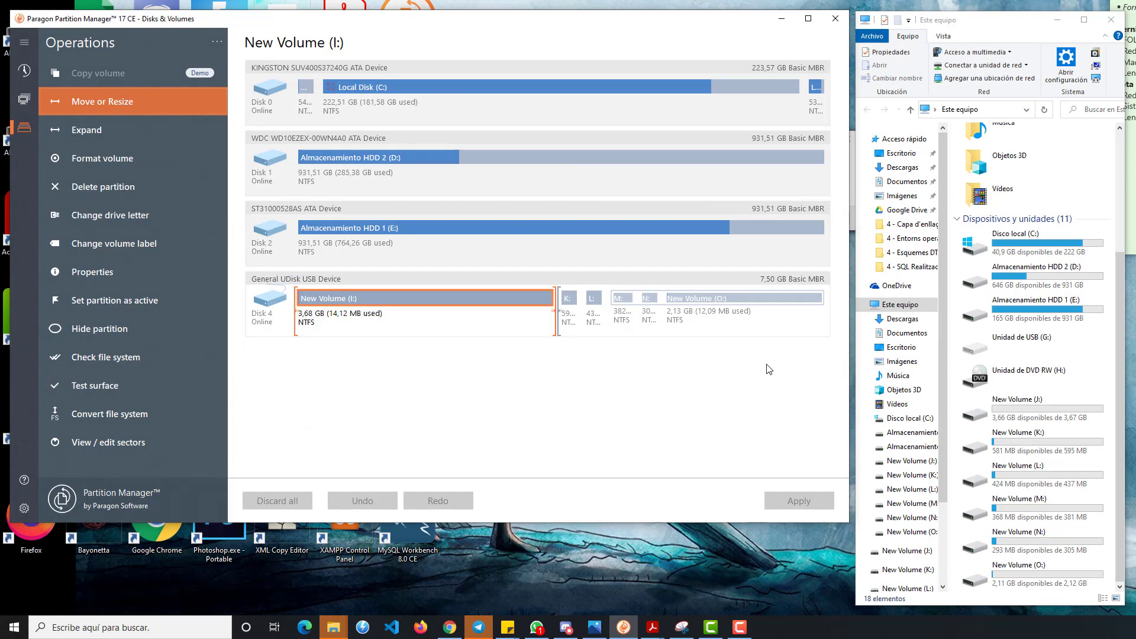
Step: Shrink New Volume (I:) to 1,71 GB, redistributing the freed space to New Volume (K:), and close the progress report
{"action": "left_click_drag", "start_coordinate": [556, 310], "coordinate": [413, 310]}
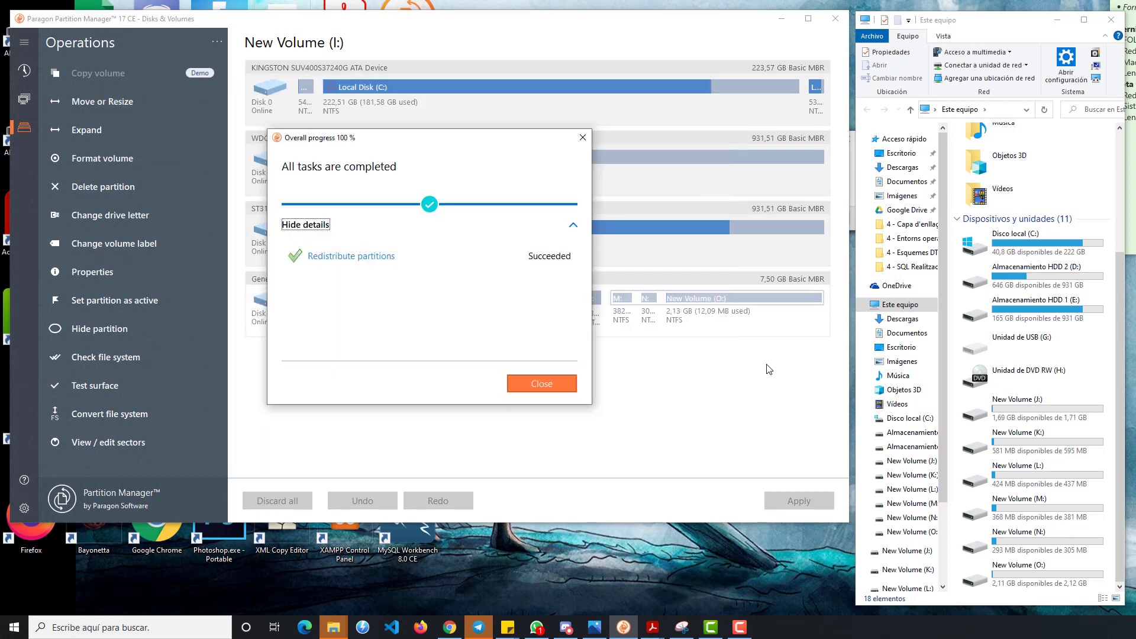
{"action": "left_click", "coordinate": [541, 384]}
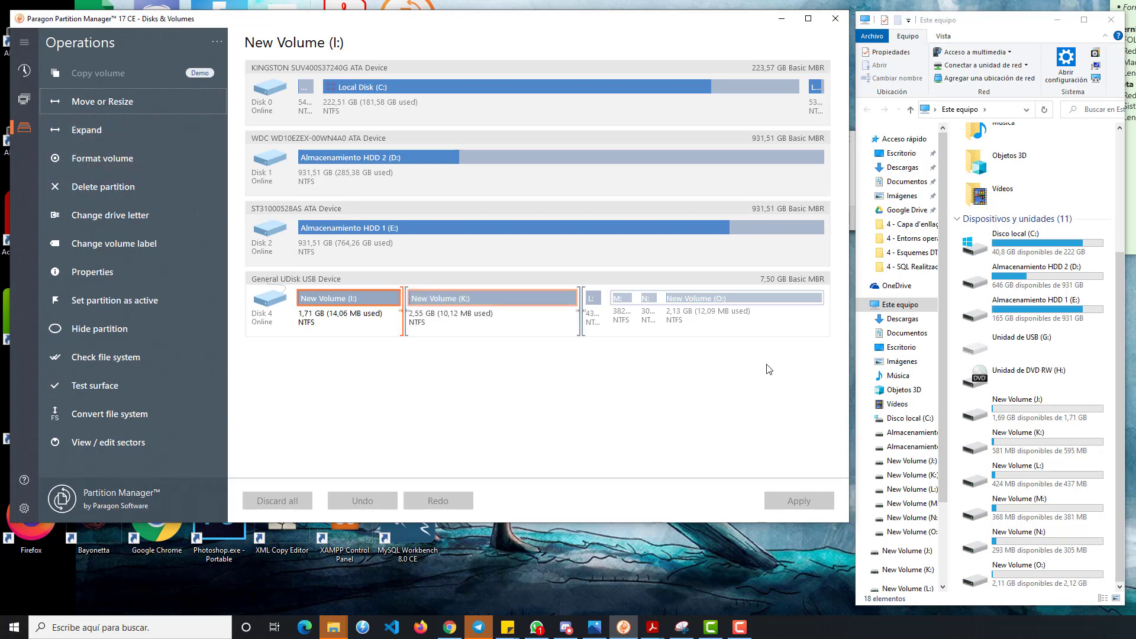
Step: Delete the New Volume (K:) partition from the USB disk immediately, confirming the deletion and closing the report
{"action": "left_click", "coordinate": [492, 299]}
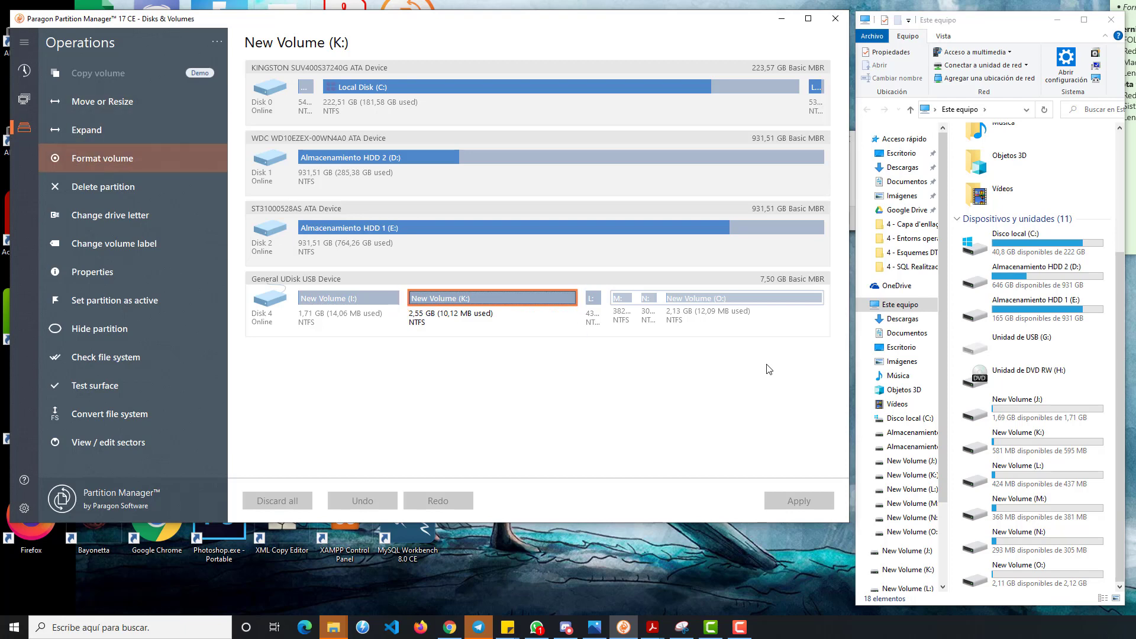
{"action": "left_click", "coordinate": [133, 186]}
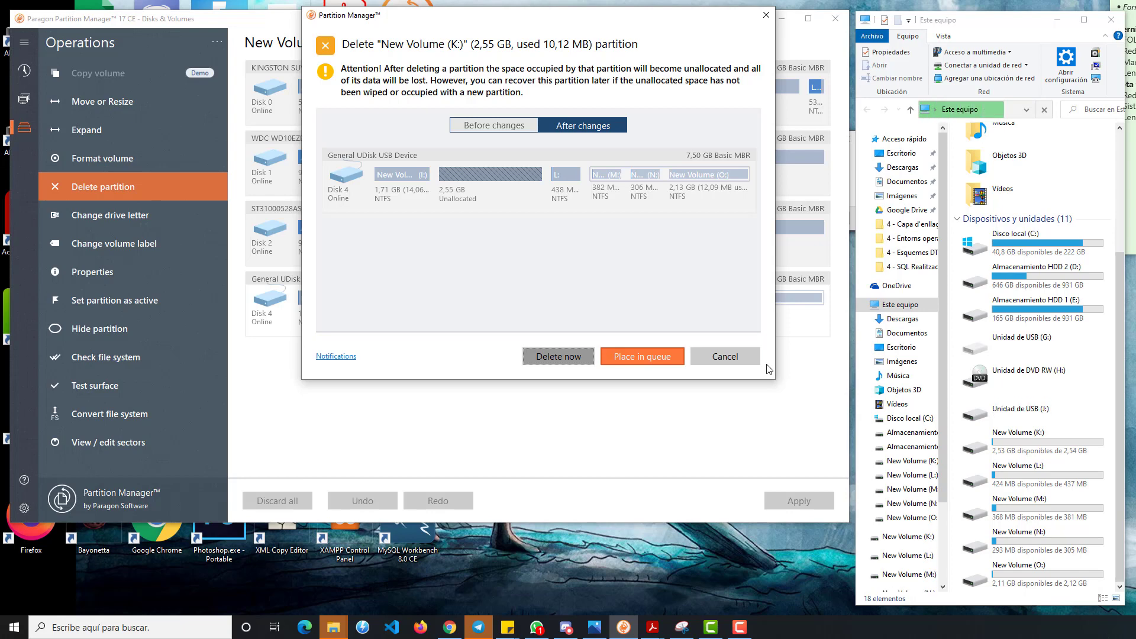
{"action": "key", "text": "Return"}
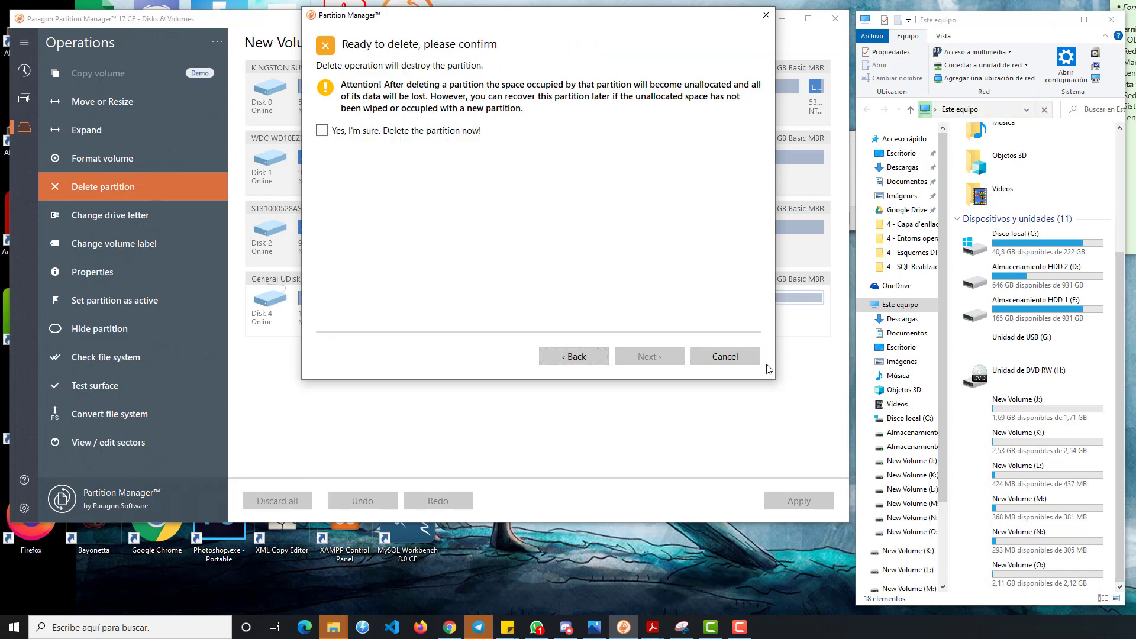
{"action": "key", "text": "shift+Tab"}
{"action": "key", "text": "space"}
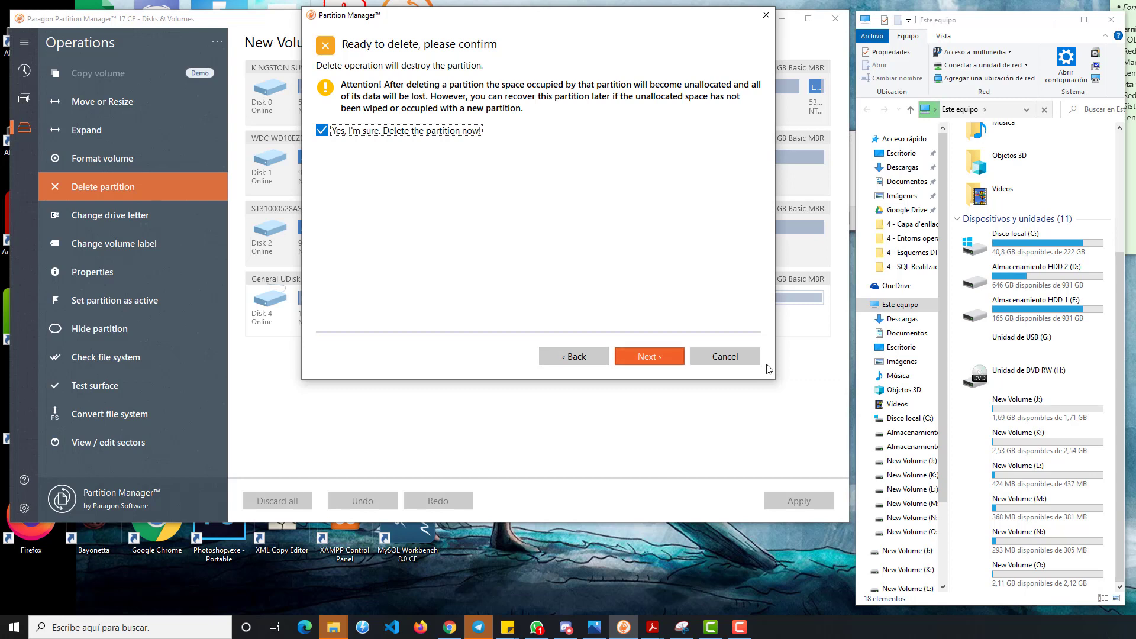
{"action": "key", "text": "Return"}
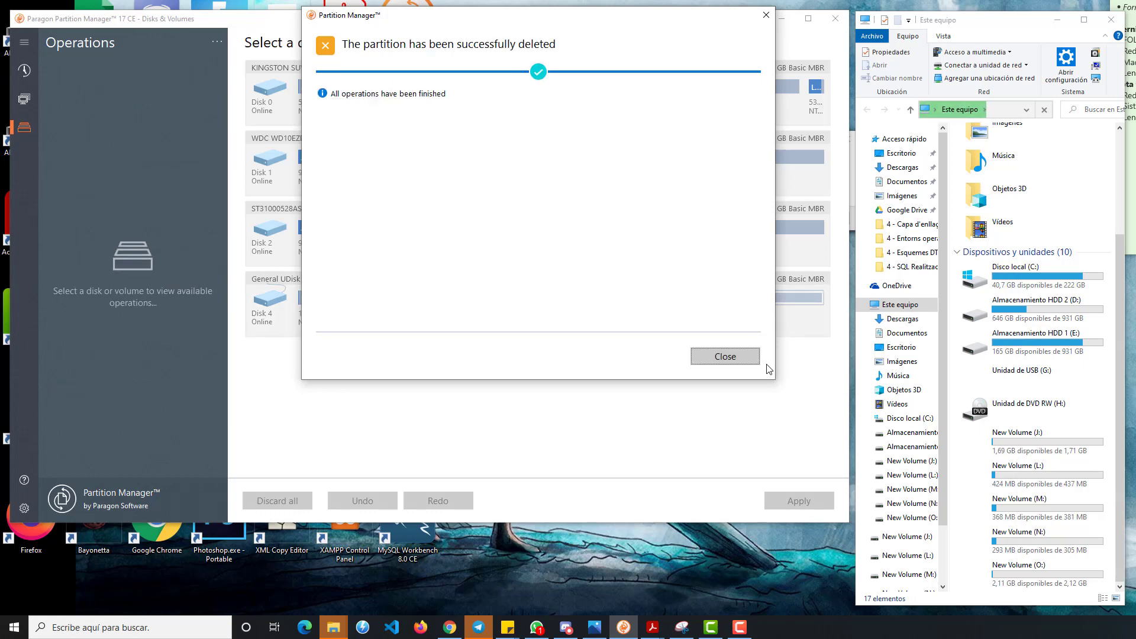
{"action": "key", "text": "Return"}
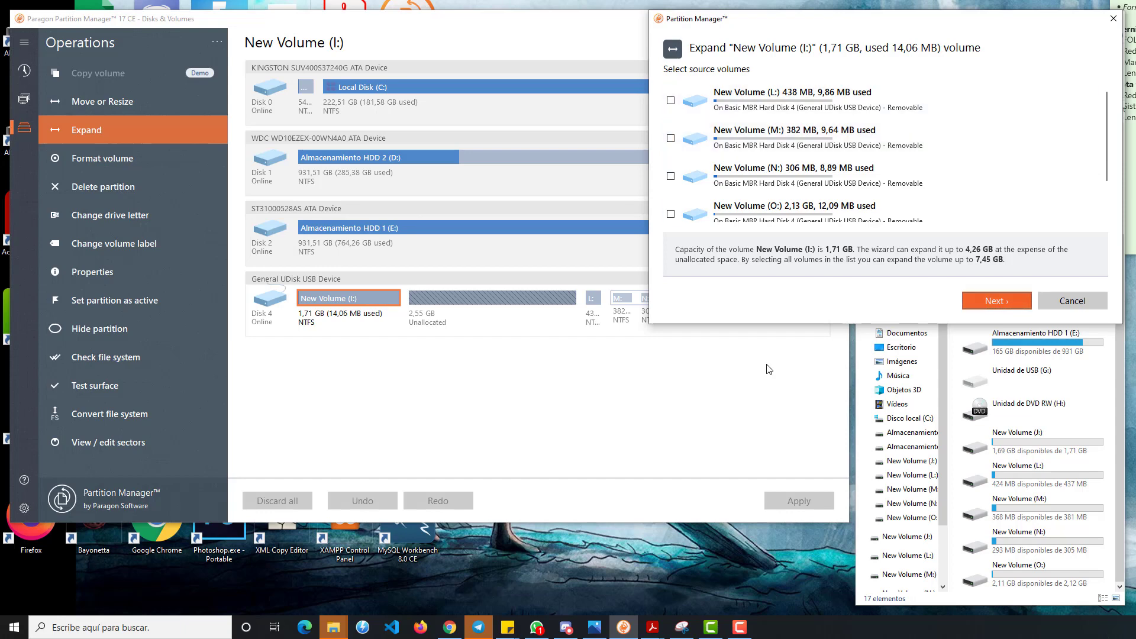
Step: Expand New Volume (I:) to 4,26 GB using the adjacent unallocated space and close the report
{"action": "key", "text": "Return"}
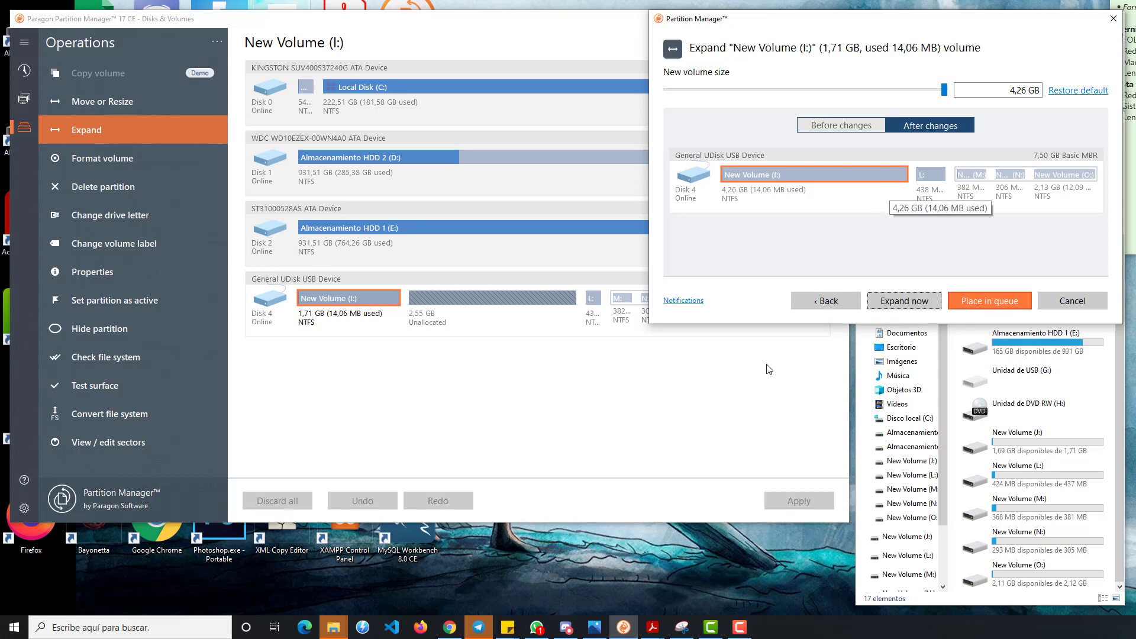
{"action": "left_click", "coordinate": [826, 301]}
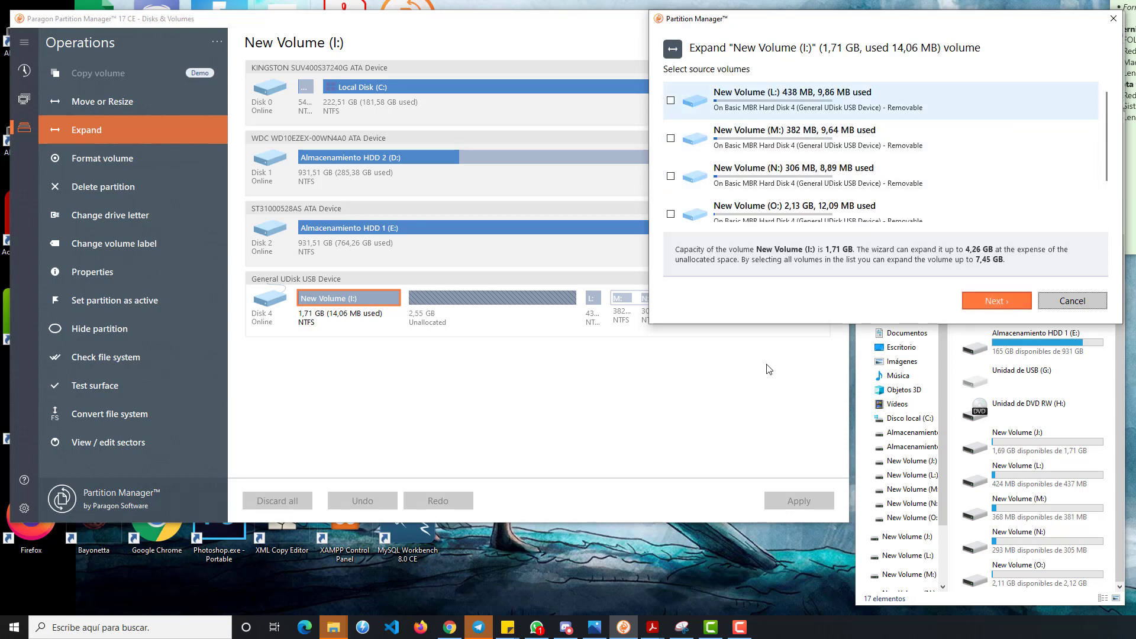
{"action": "left_click", "coordinate": [671, 101]}
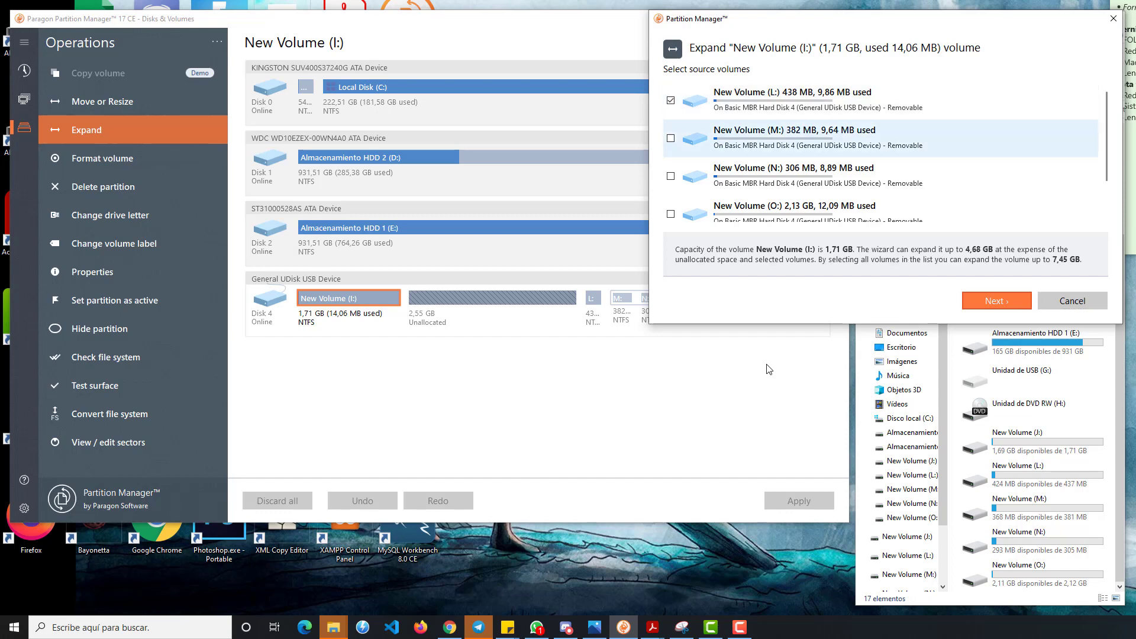
{"action": "left_click", "coordinate": [997, 301]}
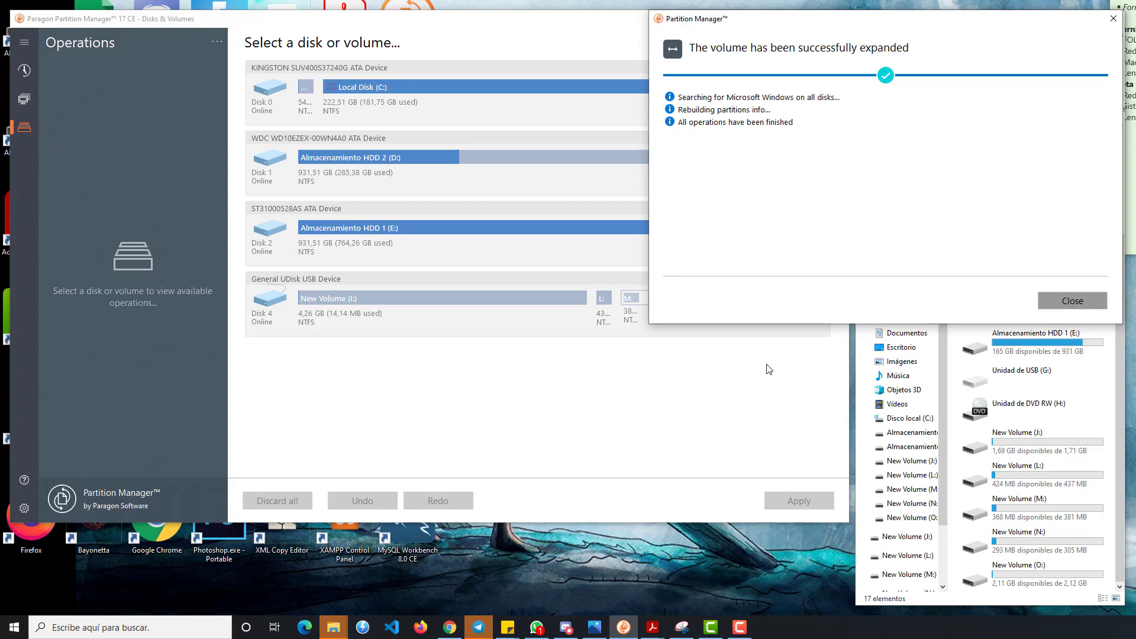
{"action": "left_click", "coordinate": [1072, 300]}
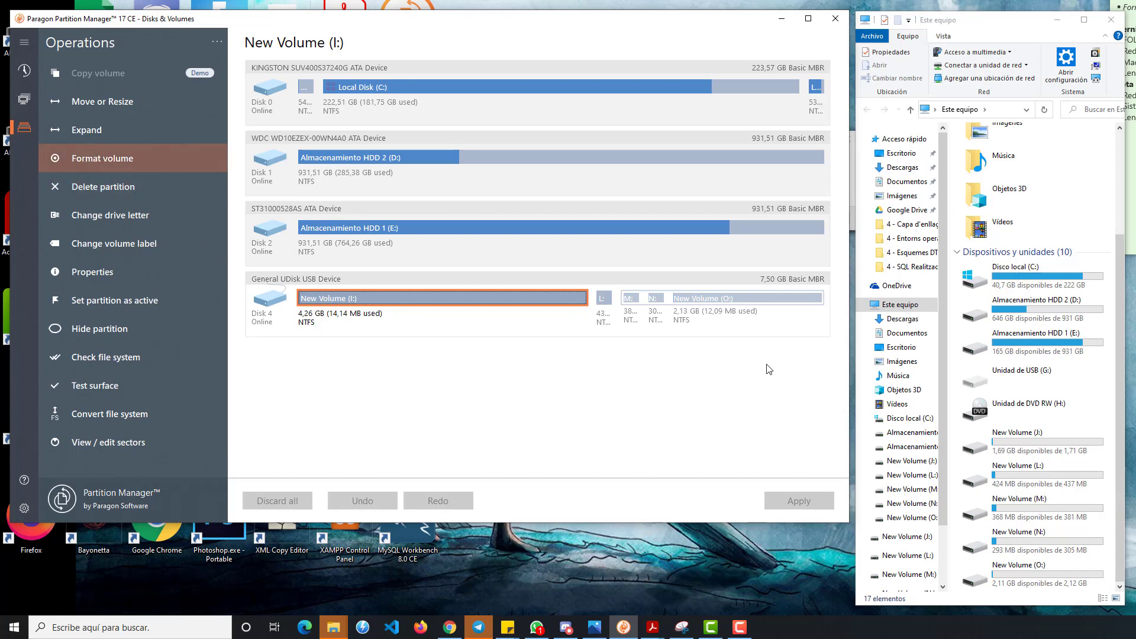
Step: Examine the file systems, advanced options and sectors-per-cluster choices available for formatting New Volume (I:)
{"action": "left_click", "coordinate": [103, 158]}
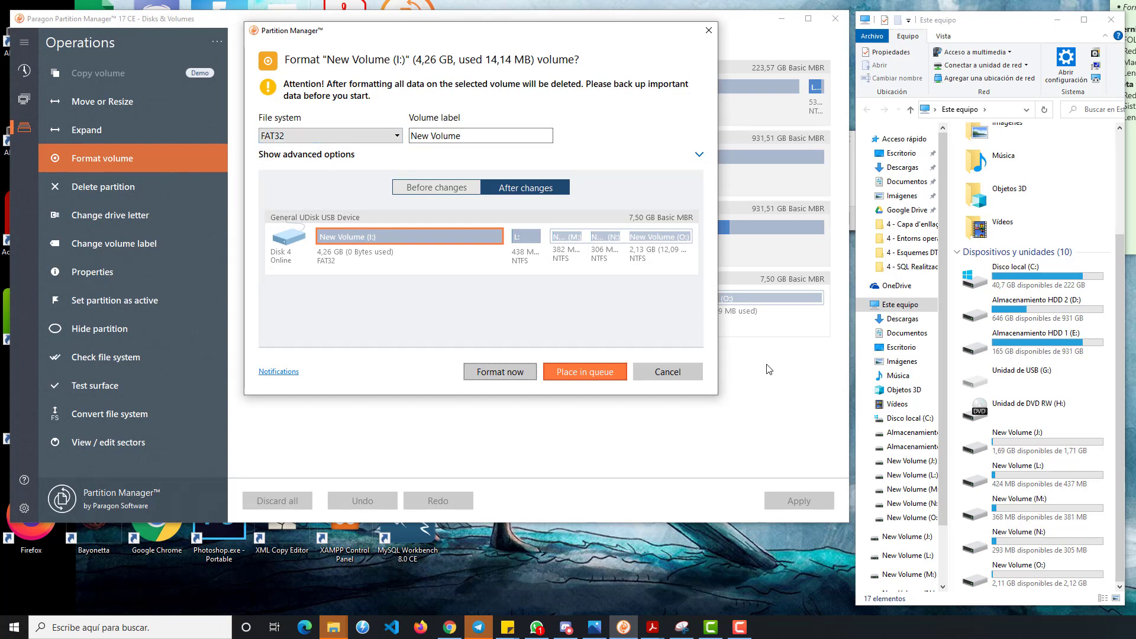
{"action": "left_click", "coordinate": [306, 155]}
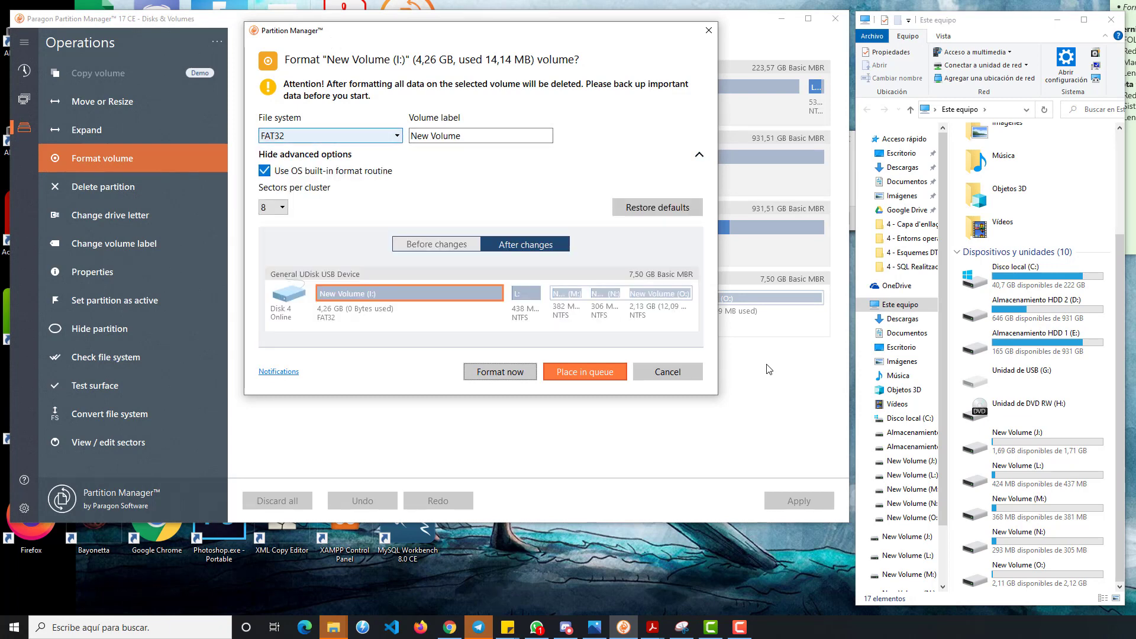
{"action": "left_click", "coordinate": [330, 135]}
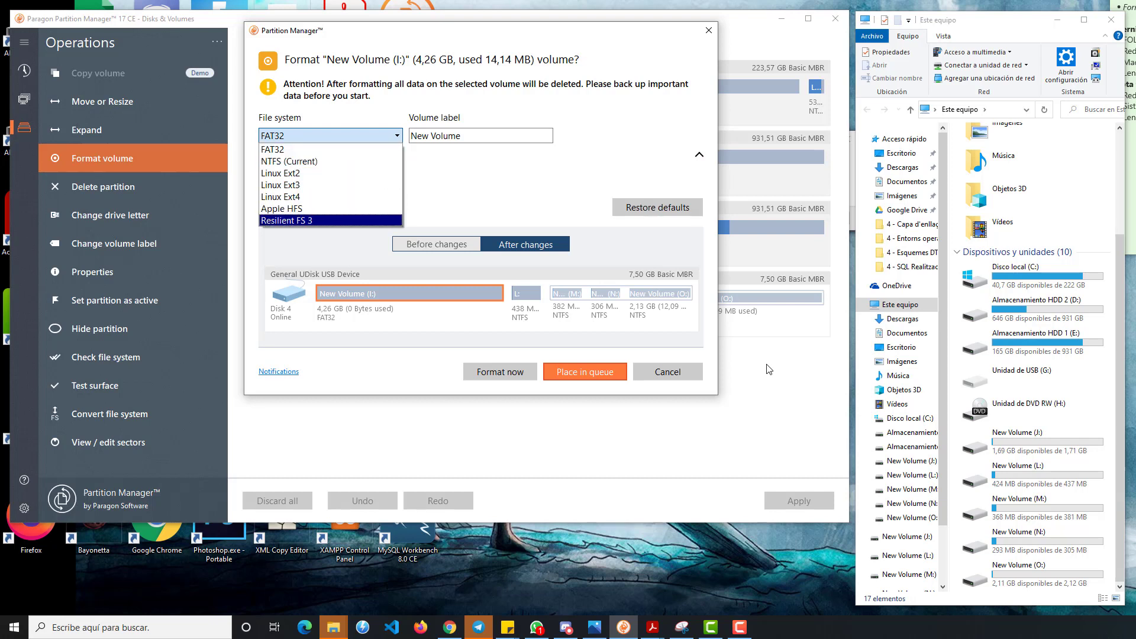
{"action": "key", "text": "Escape"}
{"action": "key", "text": "Tab"}
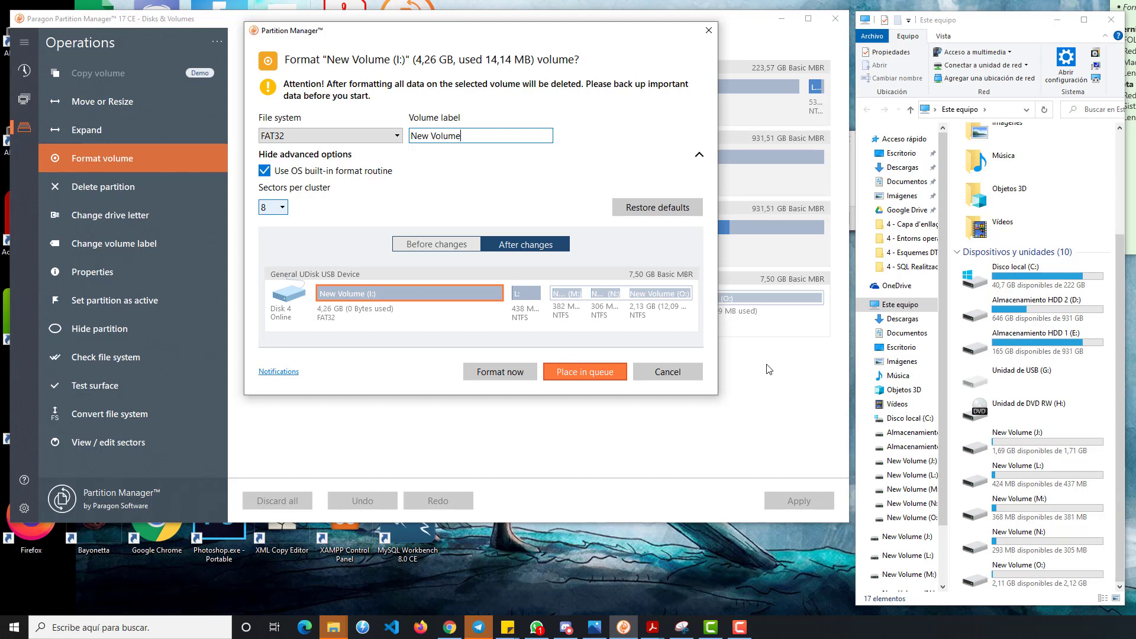
{"action": "key", "text": "Tab"}
{"action": "key", "text": "alt+Down"}
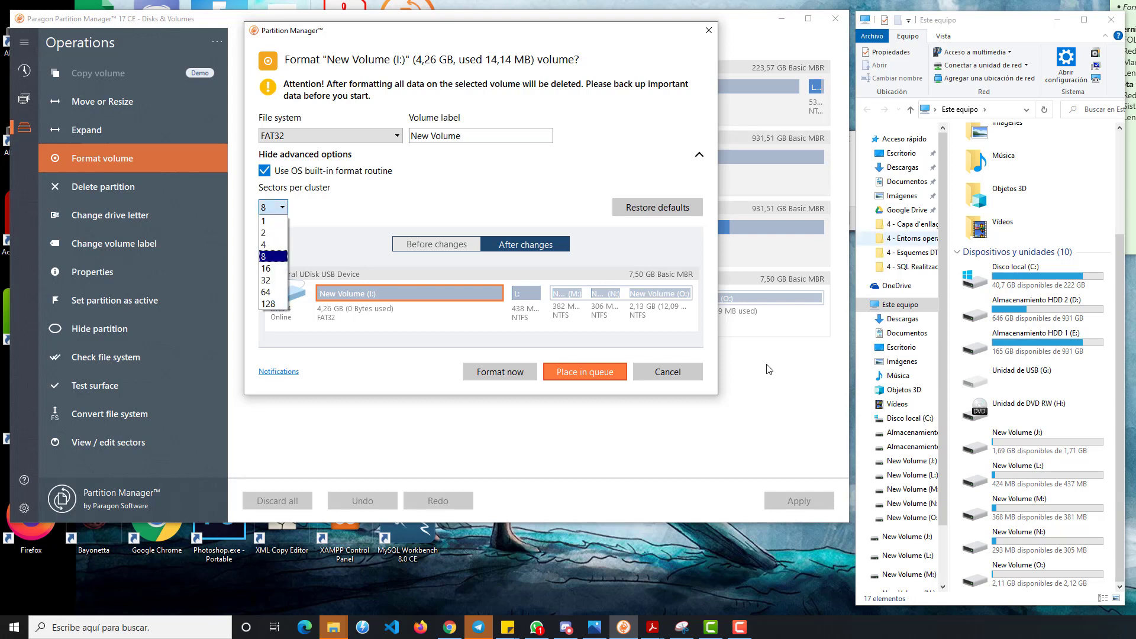
{"action": "key", "text": "alt+Tab"}
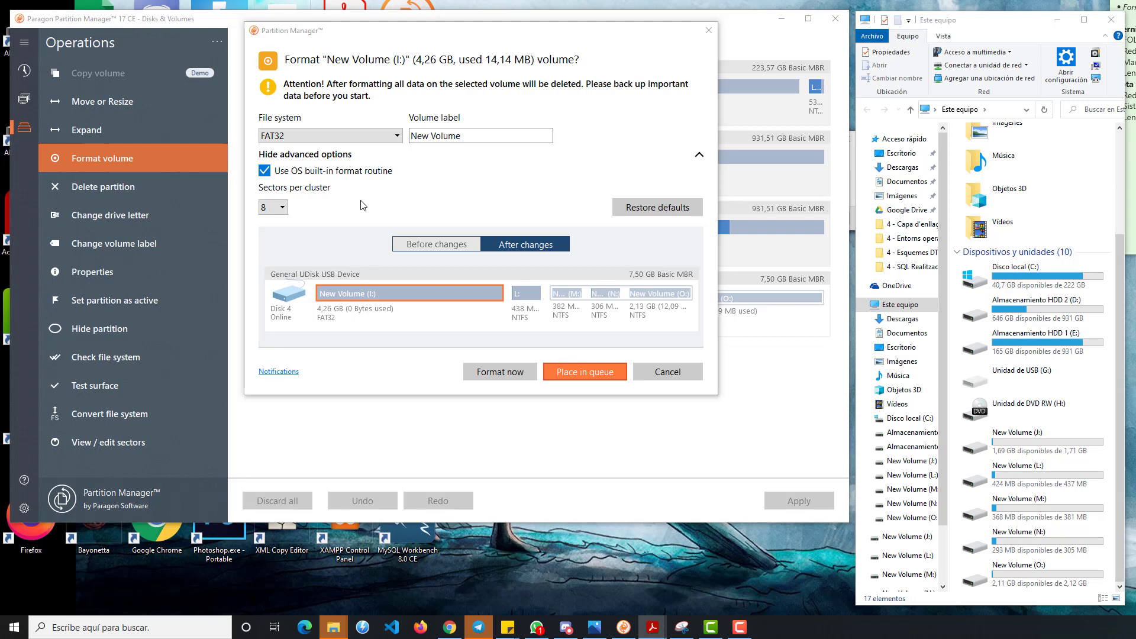
{"action": "left_click", "coordinate": [283, 208]}
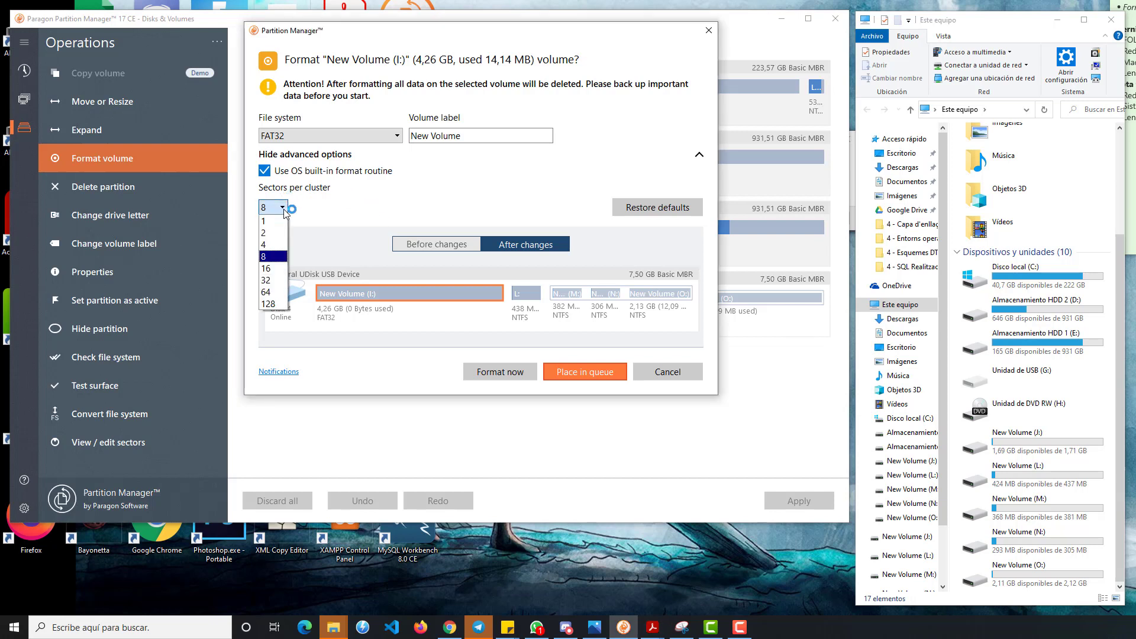
{"action": "left_click", "coordinate": [284, 210]}
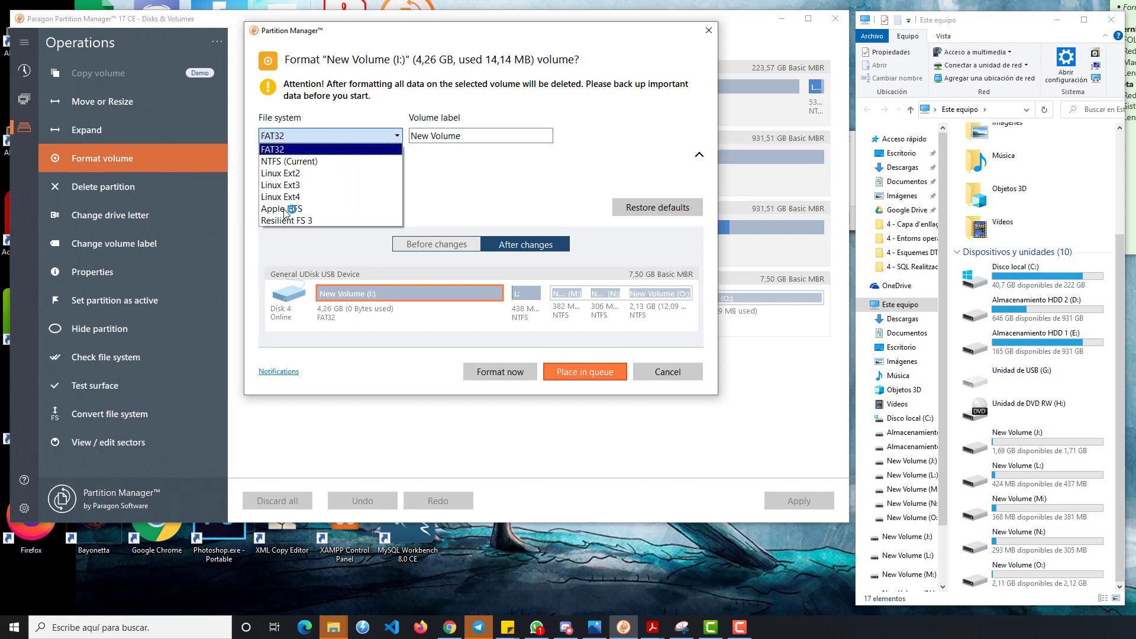
Step: Format New Volume (I:) immediately as Apple HFS with 8 sectors per cluster, confirming the data loss and closing the report
{"action": "key", "text": "Down"}
{"action": "key", "text": "Down"}
{"action": "key", "text": "Down"}
{"action": "key", "text": "Down"}
{"action": "key", "text": "Down"}
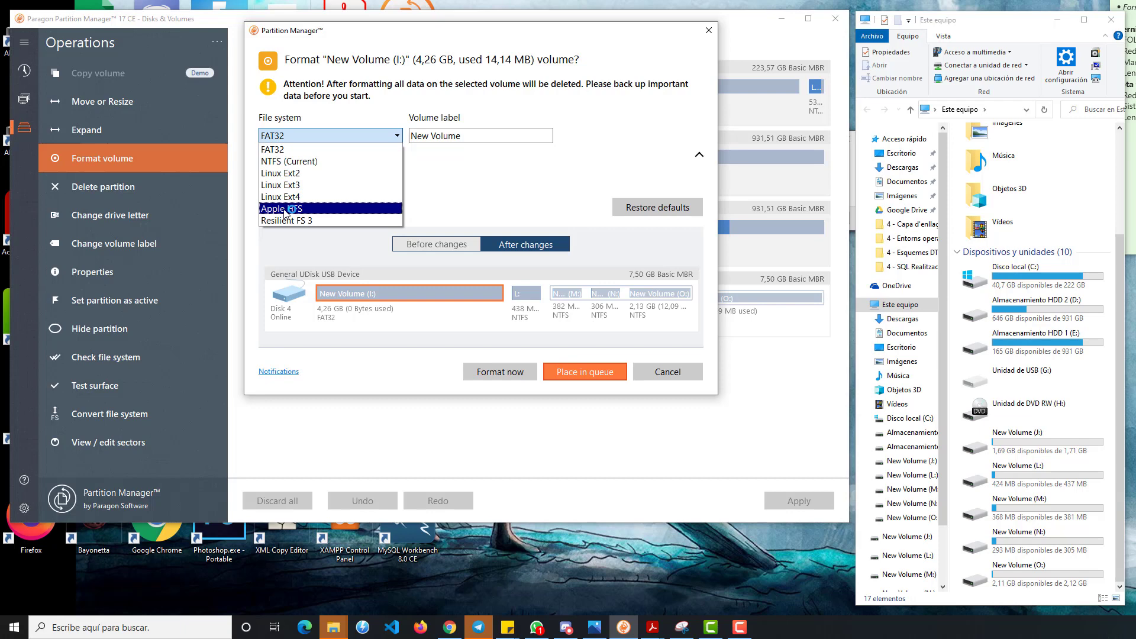
{"action": "key", "text": "Return"}
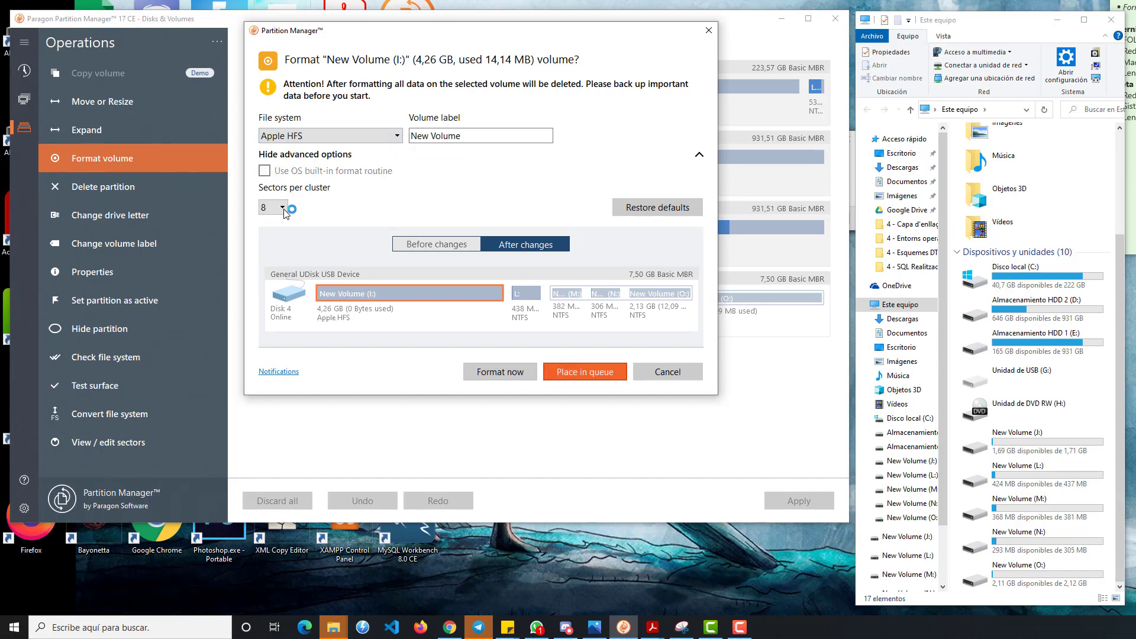
{"action": "key", "text": "Return"}
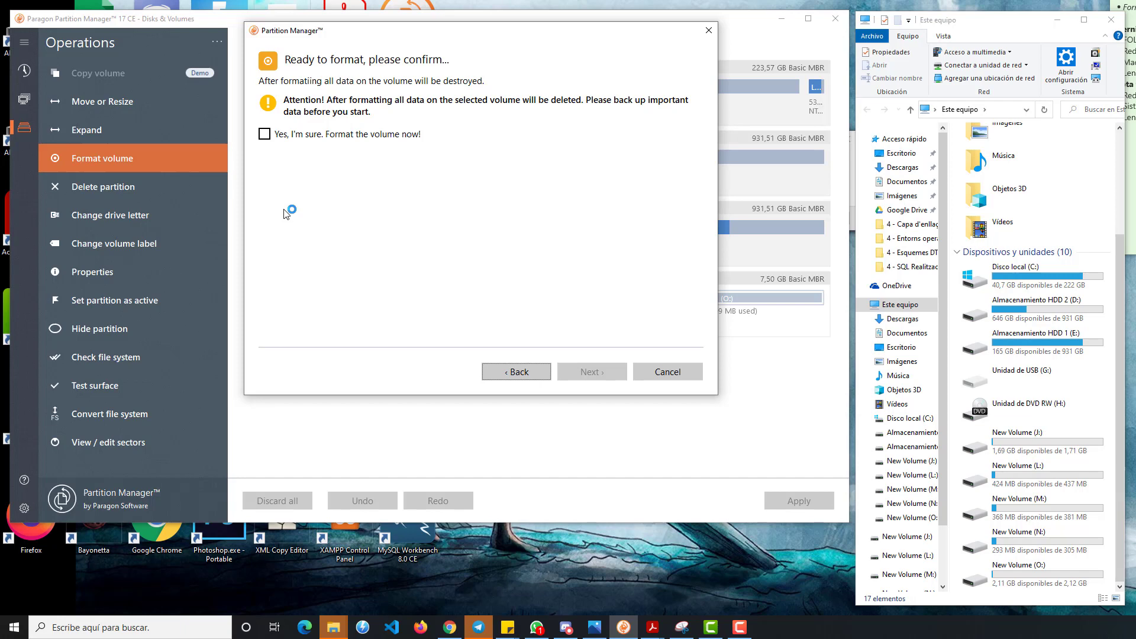
{"action": "key", "text": "shift+Tab"}
{"action": "key", "text": "space"}
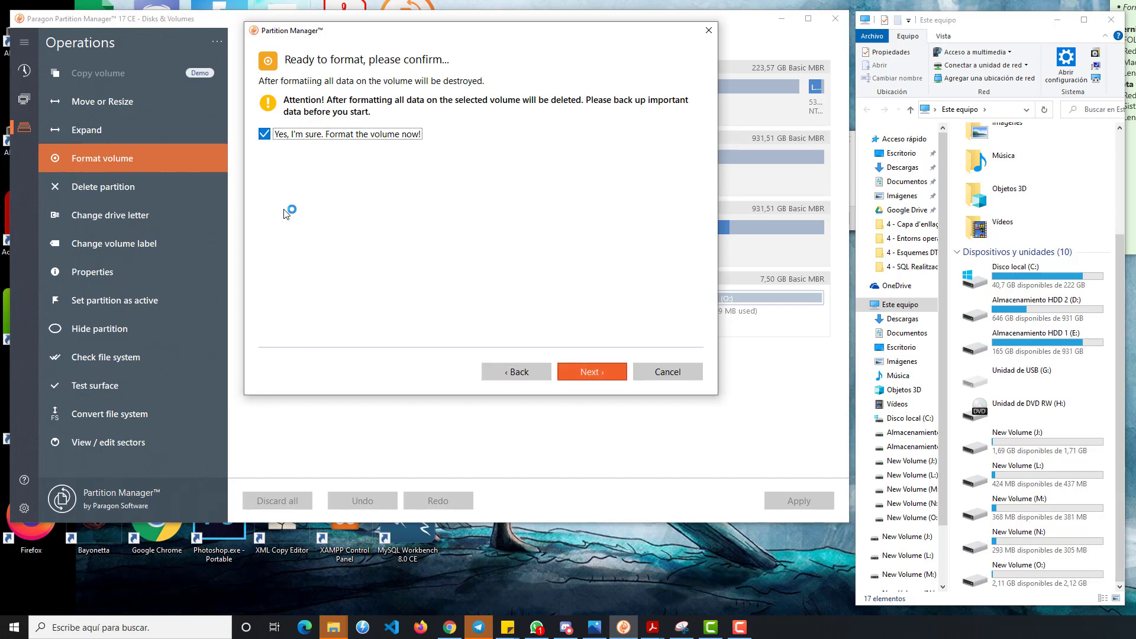
{"action": "key", "text": "Return"}
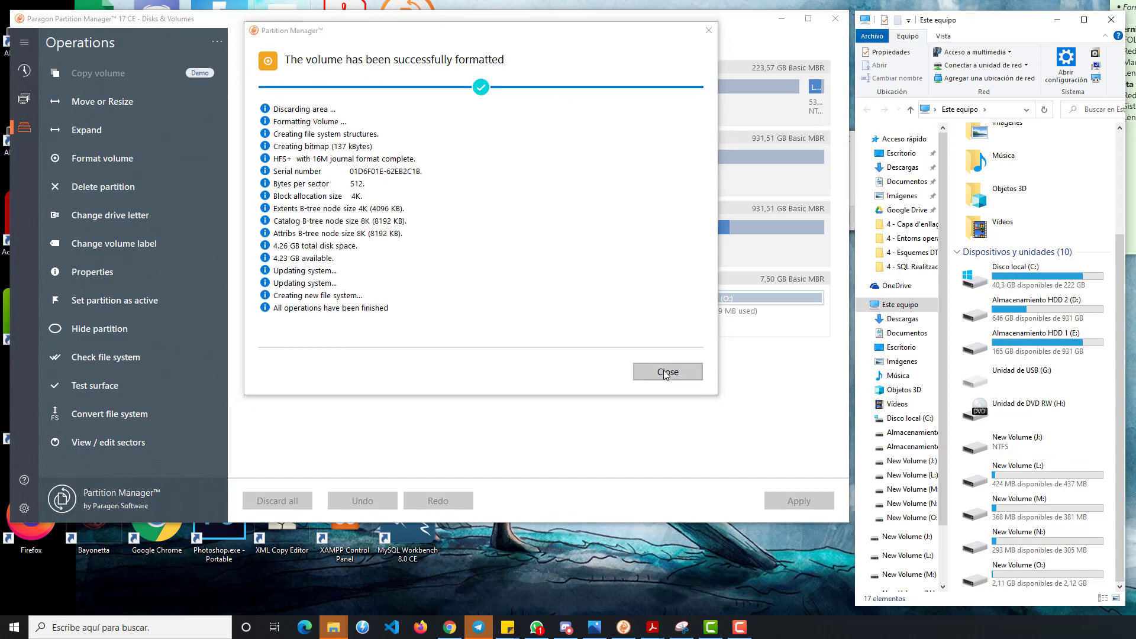
{"action": "left_click", "coordinate": [665, 372]}
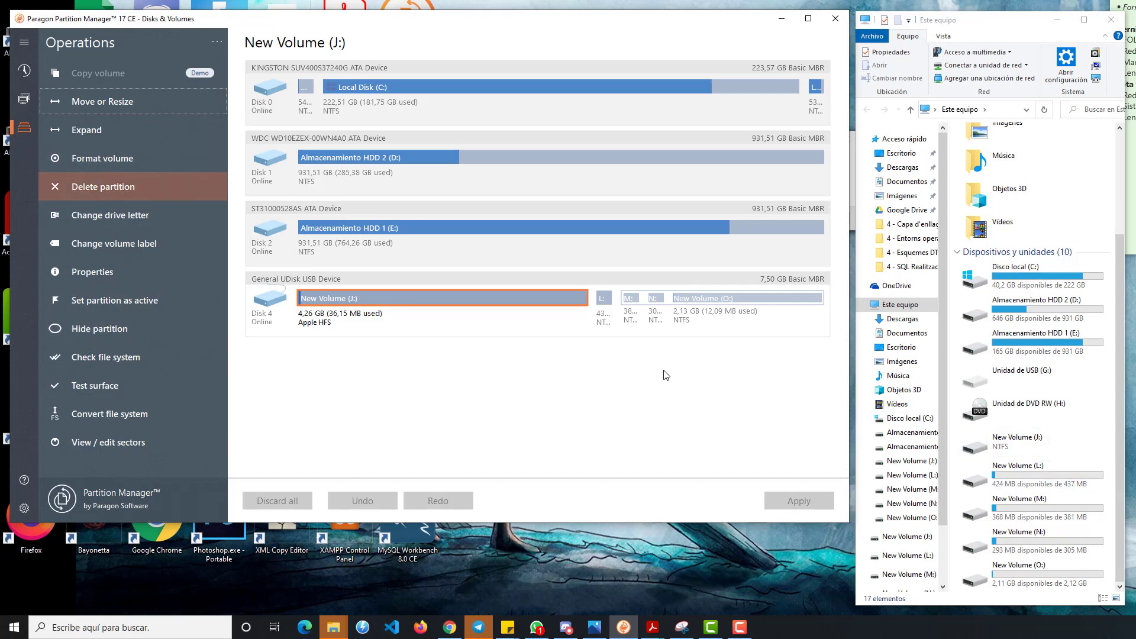
Step: Look at the partition deletion preview for New Volume (J:) and cancel it
{"action": "left_click", "coordinate": [103, 186]}
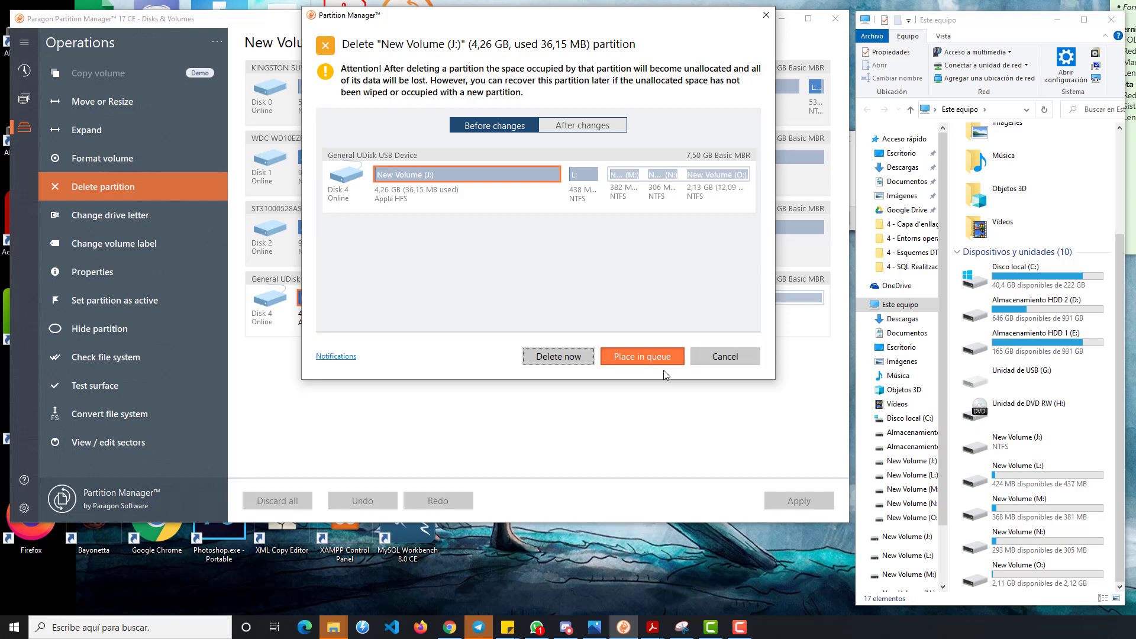
{"action": "left_click", "coordinate": [725, 357]}
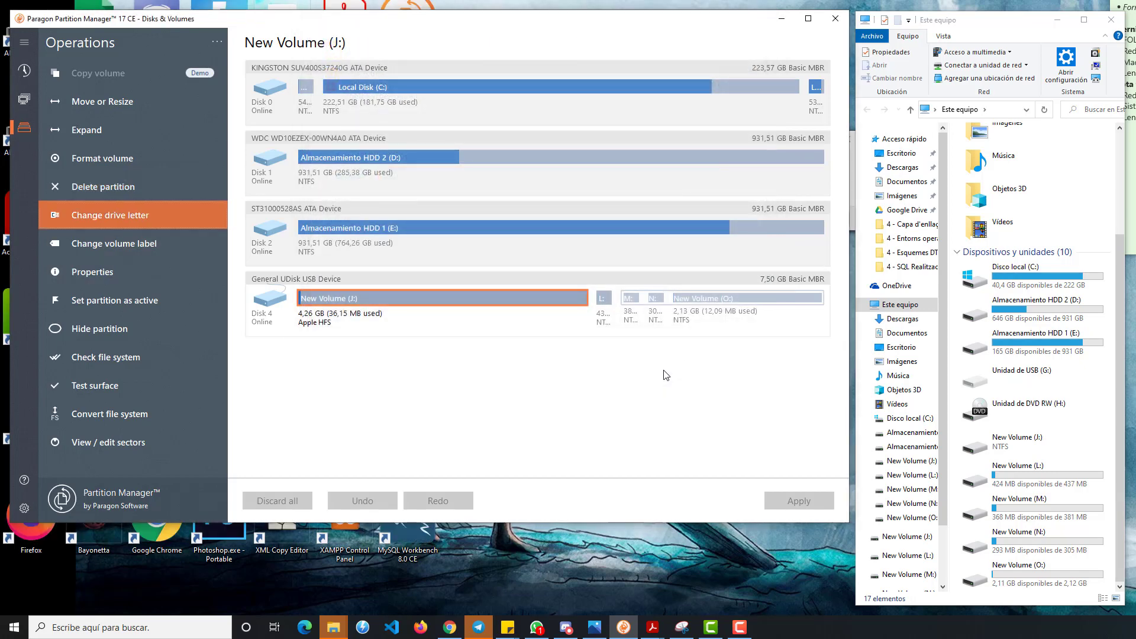
Step: Examine the vacant drive letters offered for New Volume (J:), from A: to Z:, and cancel without choosing one
{"action": "left_click", "coordinate": [110, 215]}
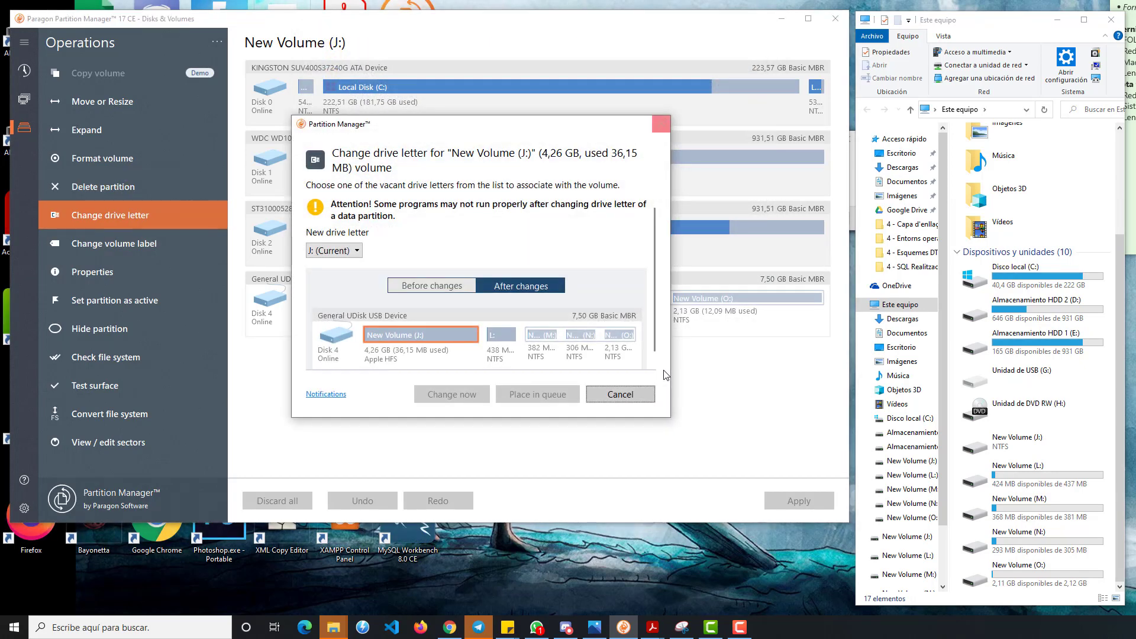
{"action": "left_click", "coordinate": [334, 251]}
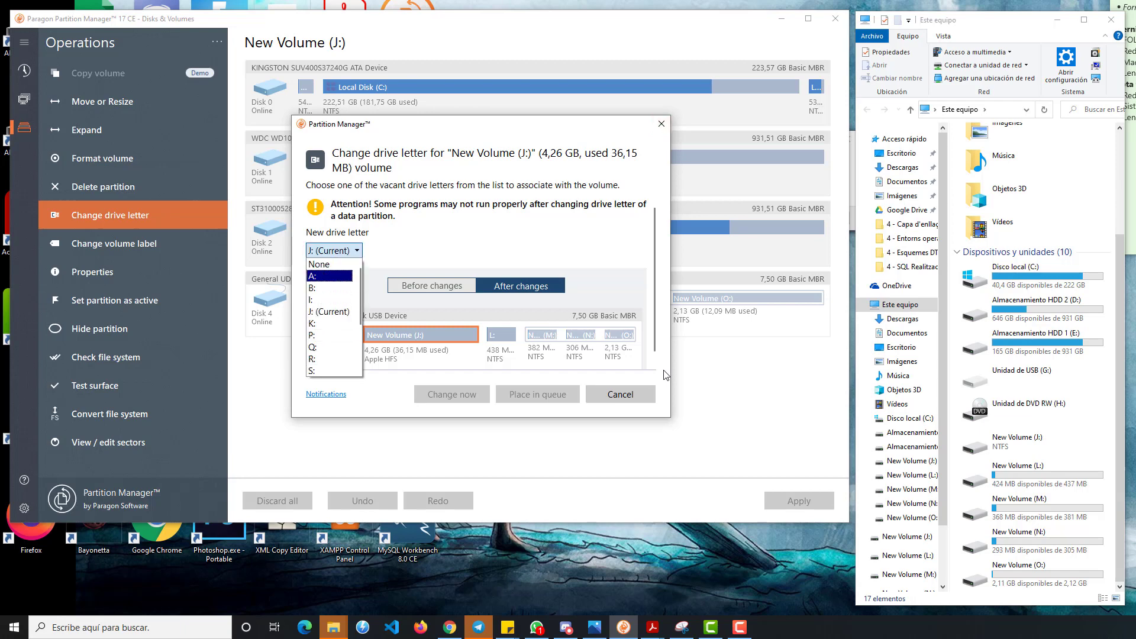
{"action": "scroll", "coordinate": [666, 375], "scroll_direction": "down", "scroll_amount": 3}
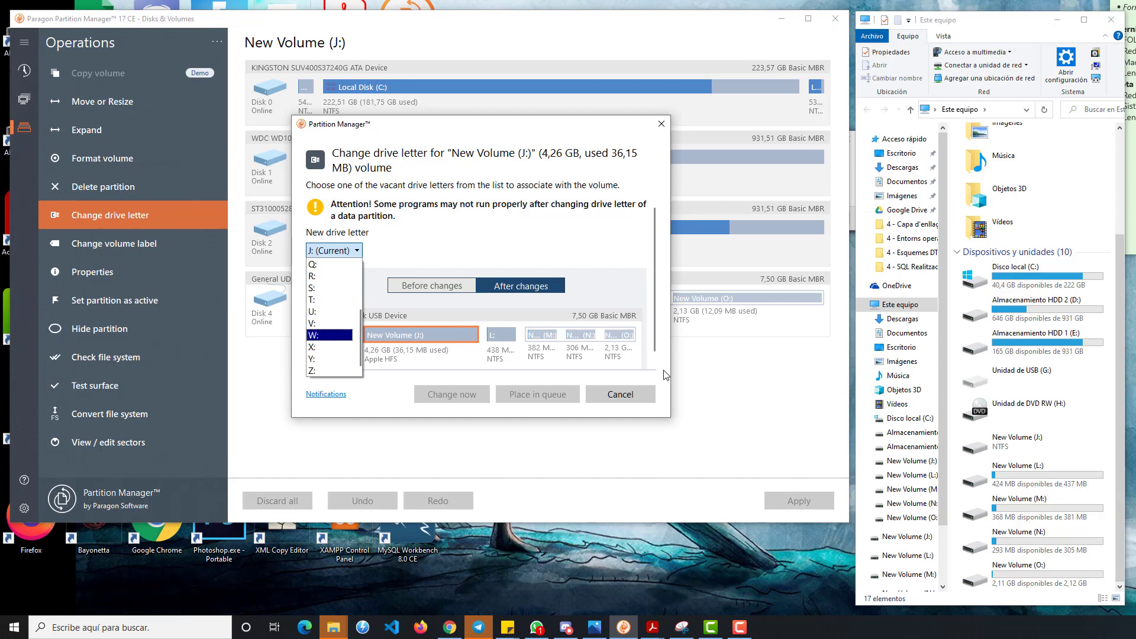
{"action": "scroll", "coordinate": [329, 312], "scroll_direction": "up", "scroll_amount": 3}
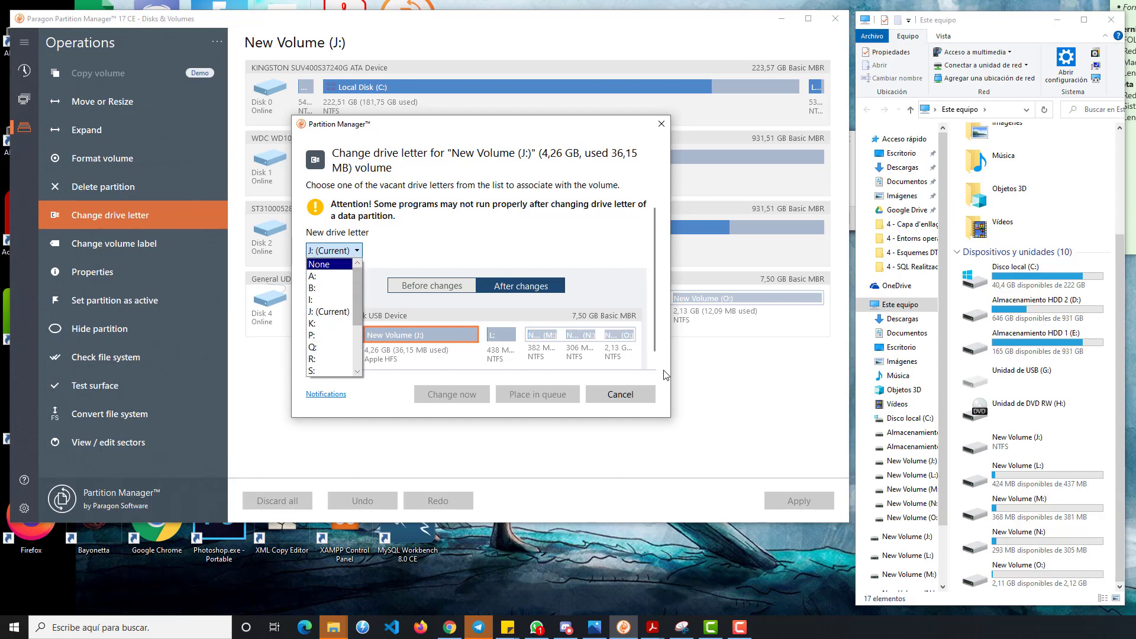
{"action": "key", "text": "Down"}
{"action": "key", "text": "Down"}
{"action": "key", "text": "Down"}
{"action": "key", "text": "Down"}
{"action": "key", "text": "Down"}
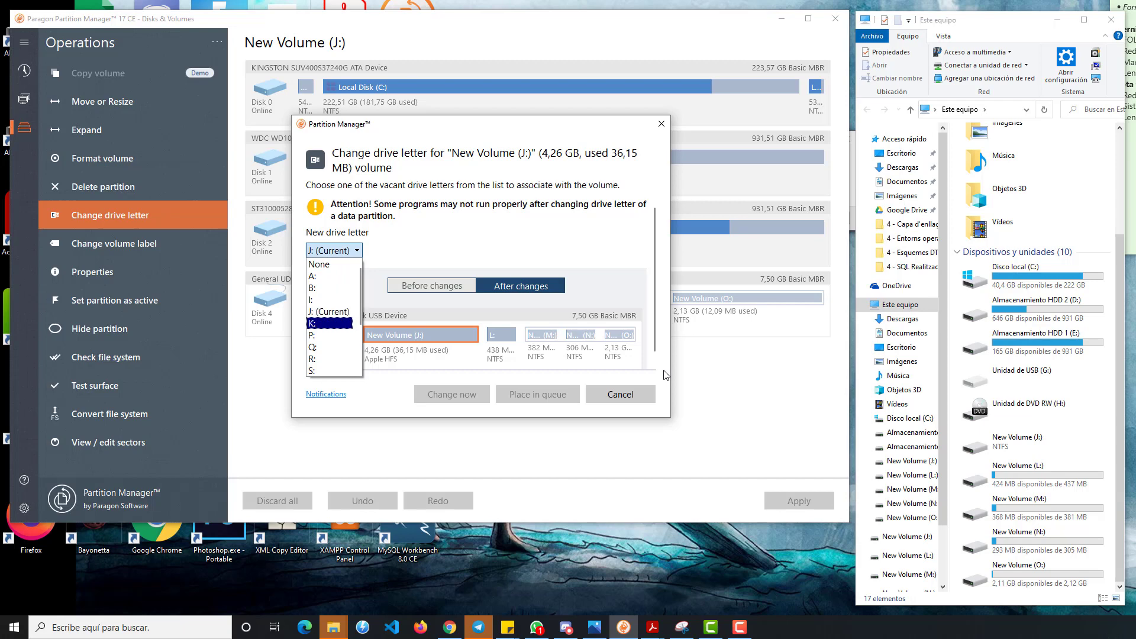
{"action": "key", "text": "Up"}
{"action": "key", "text": "Up"}
{"action": "key", "text": "Up"}
{"action": "key", "text": "Up"}
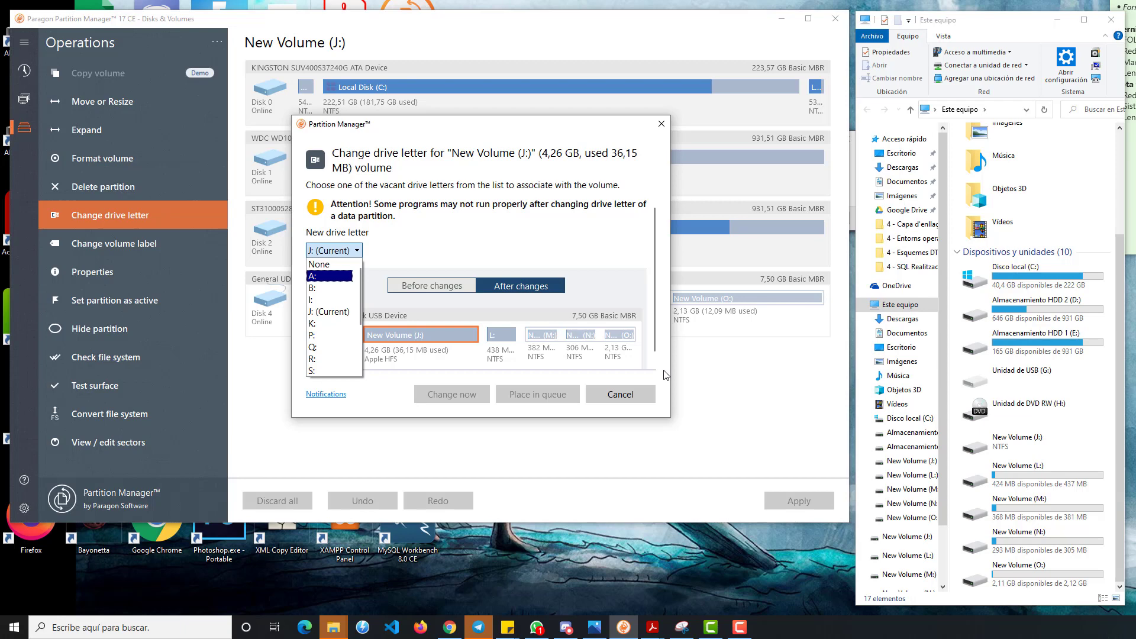
{"action": "key", "text": "Down"}
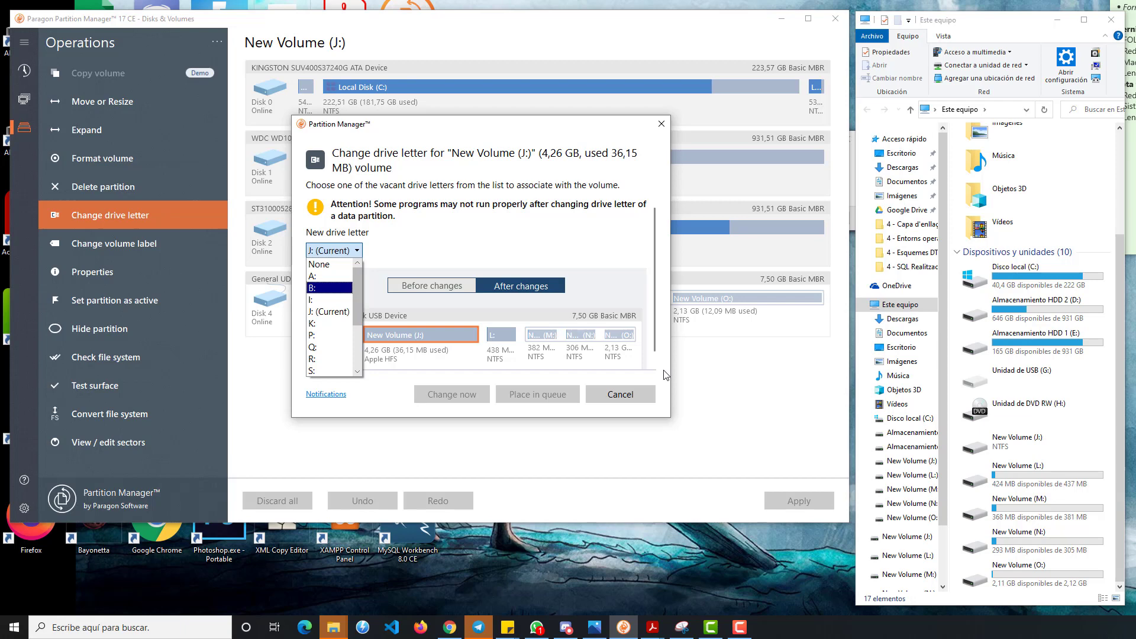
{"action": "key", "text": "Escape"}
{"action": "key", "text": "Escape"}
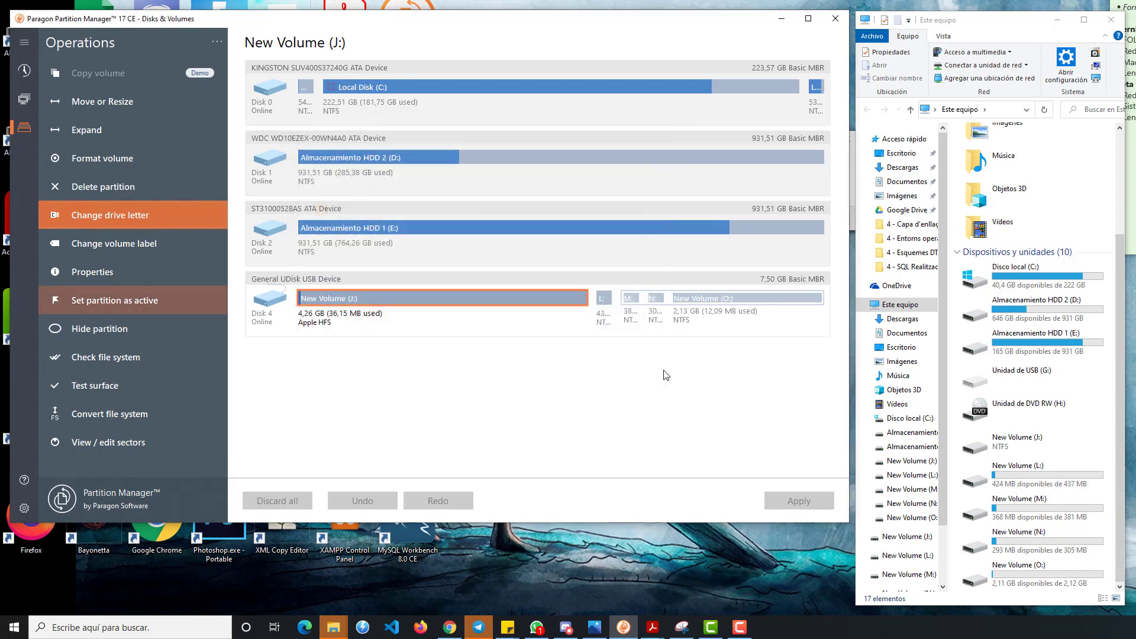
Step: Look at the volume label change for New Volume (J:), cancel it, and view the volume's properties
{"action": "key", "text": "Up"}
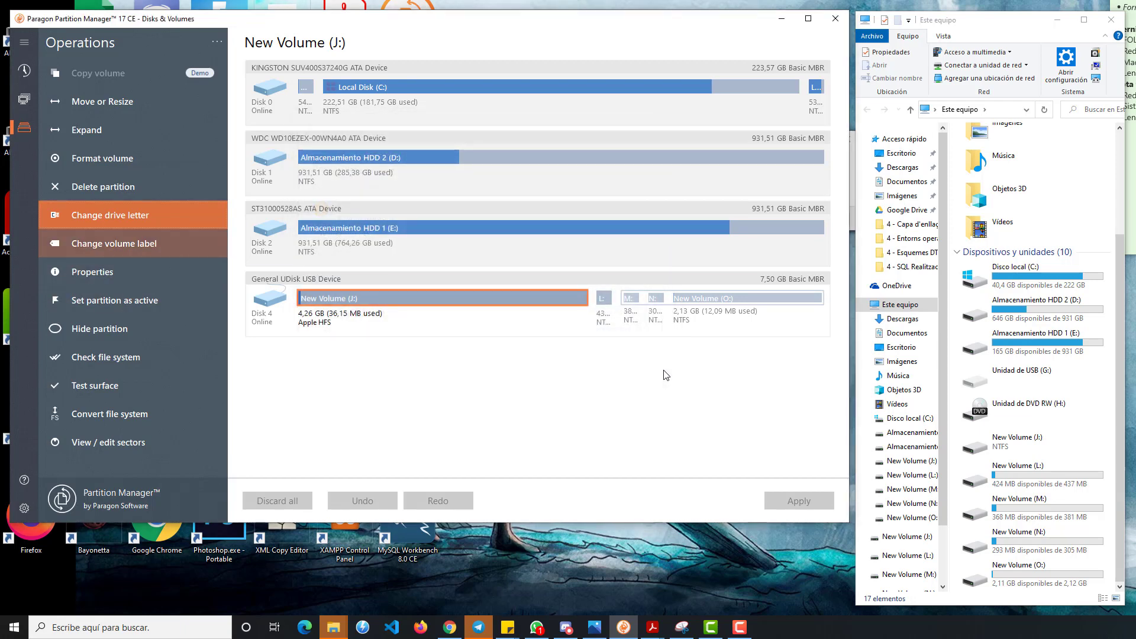
{"action": "key", "text": "Return"}
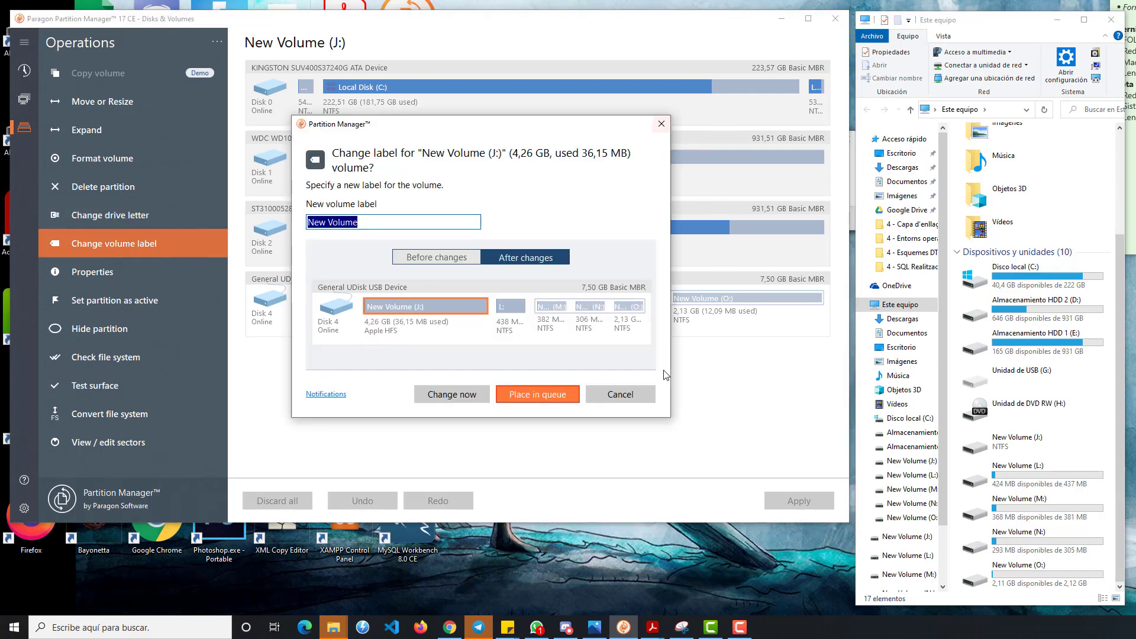
{"action": "key", "text": "Escape"}
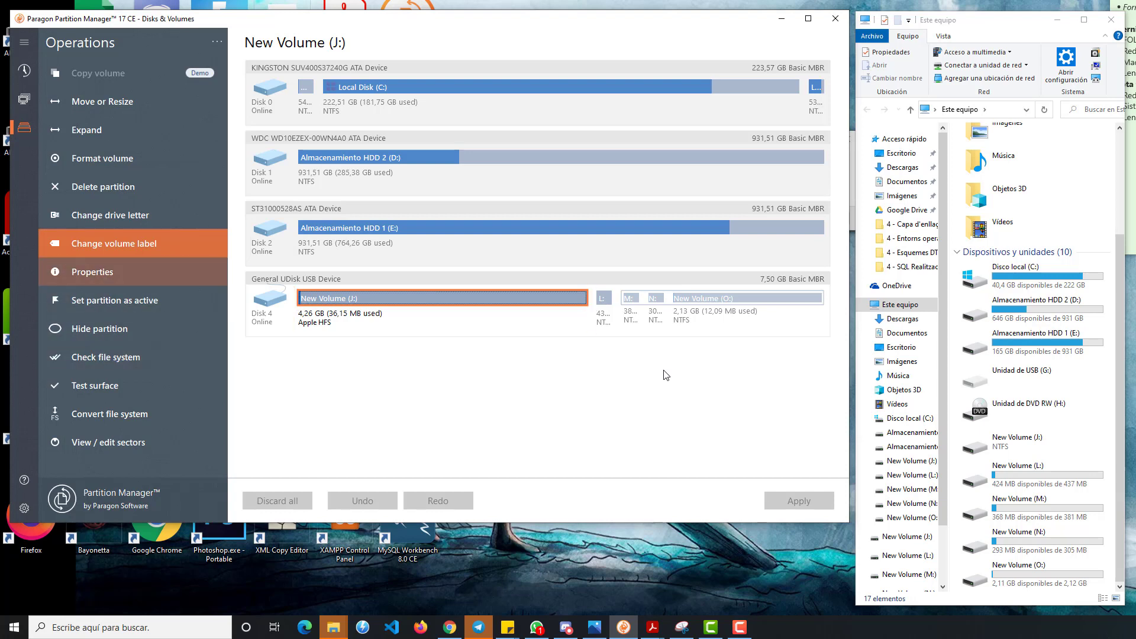
{"action": "key", "text": "Return"}
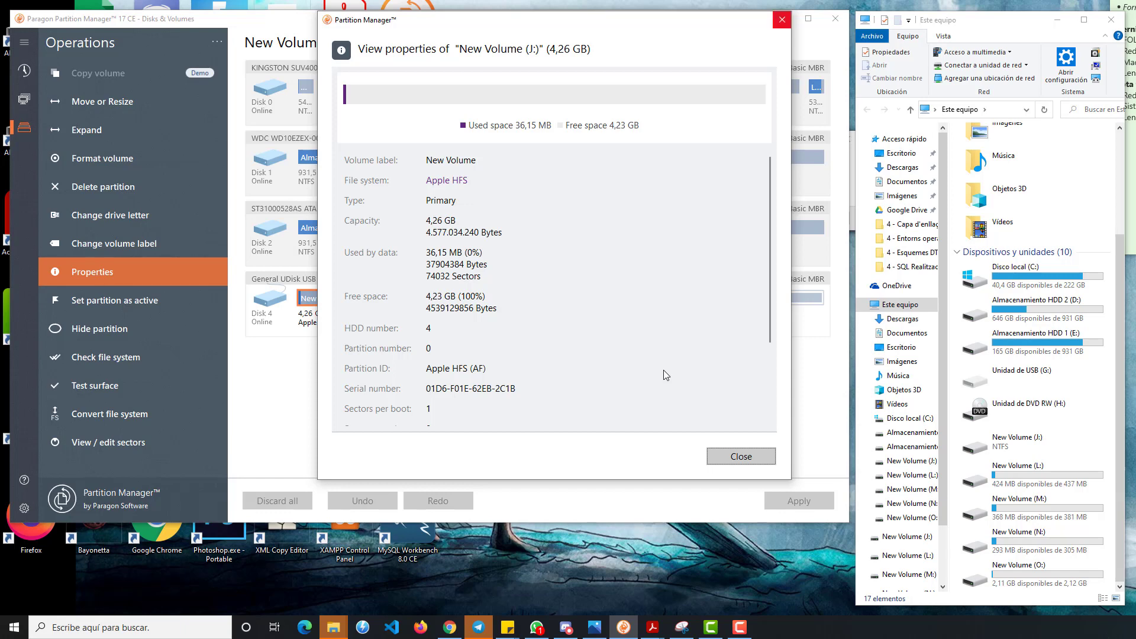
{"action": "key", "text": "Escape"}
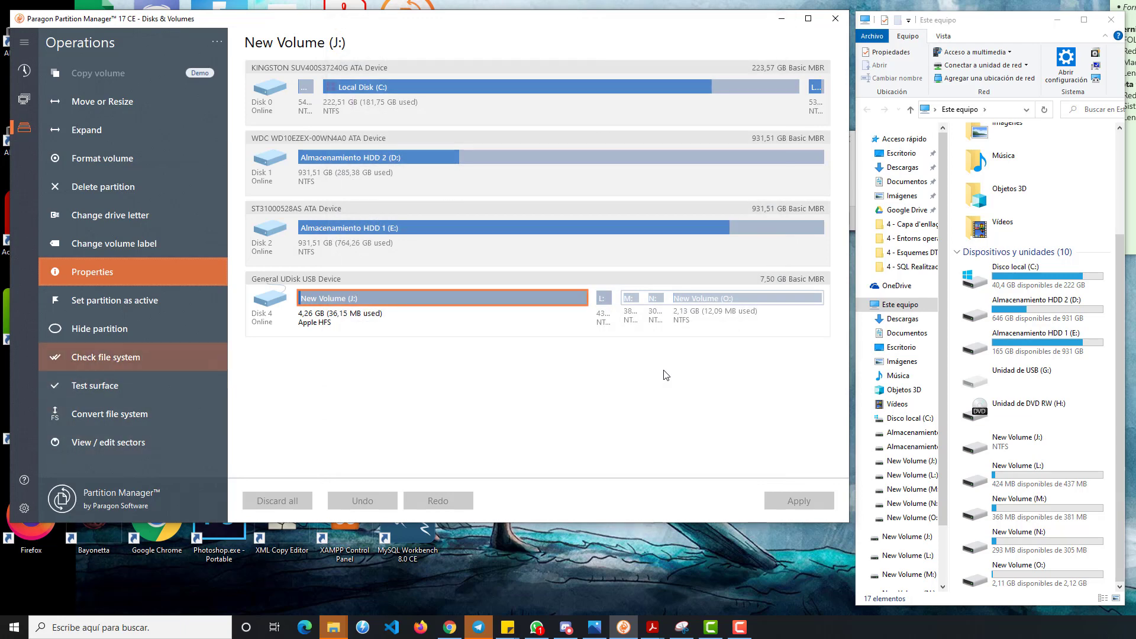
Step: Look at the options to set New Volume (J:) as active and to hide it, cancelling both
{"action": "key", "text": "Up"}
{"action": "key", "text": "Up"}
{"action": "key", "text": "Return"}
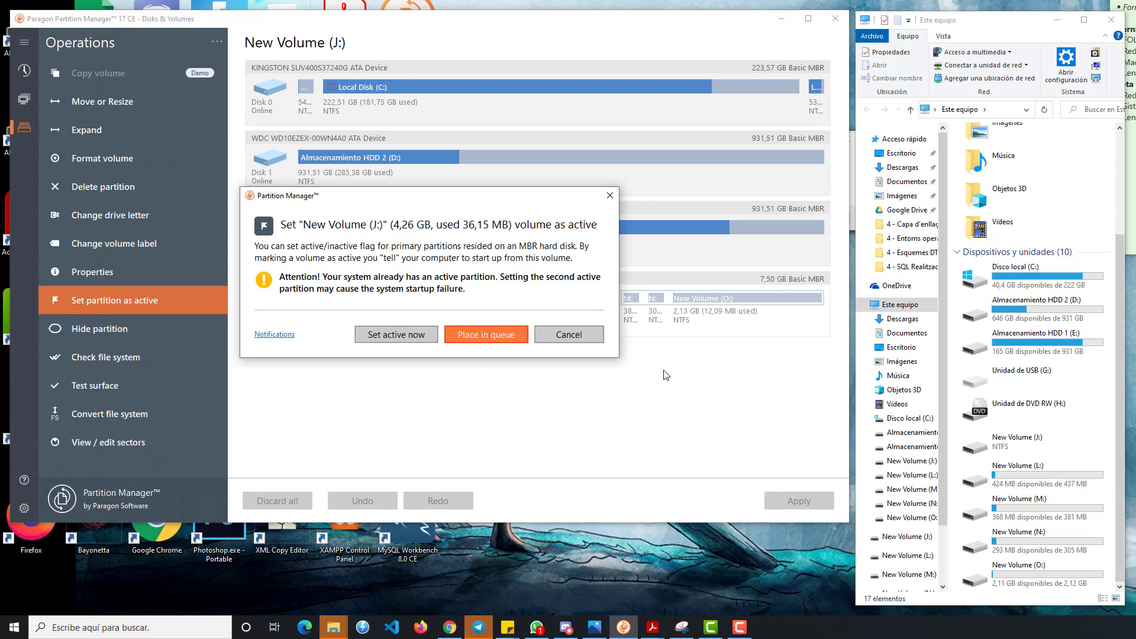
{"action": "left_click", "coordinate": [569, 335]}
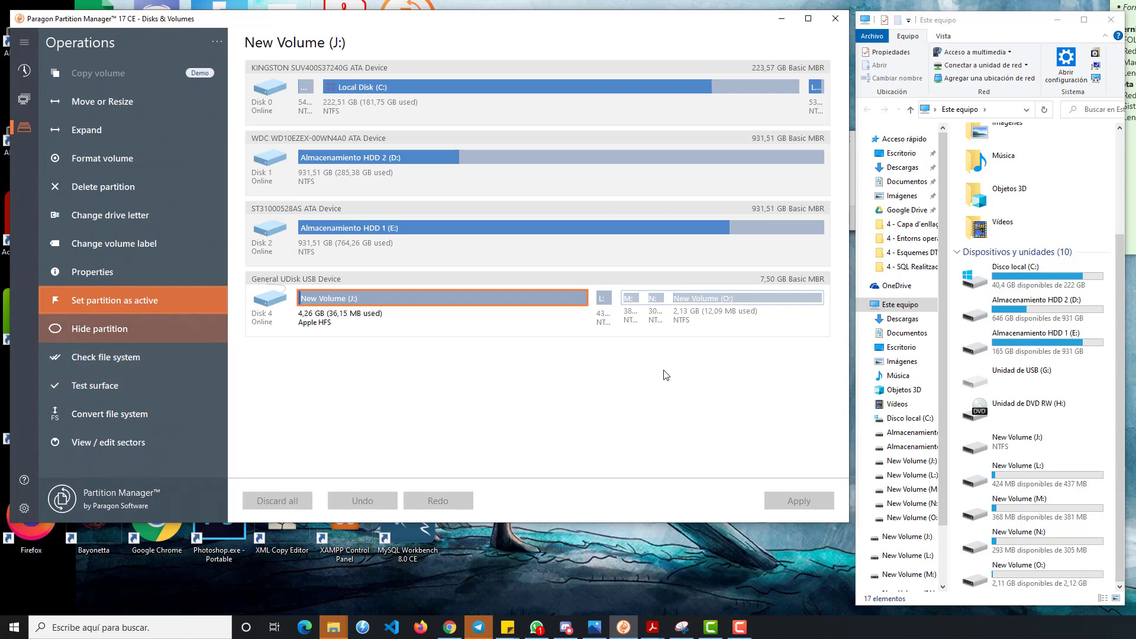
{"action": "left_click", "coordinate": [100, 328]}
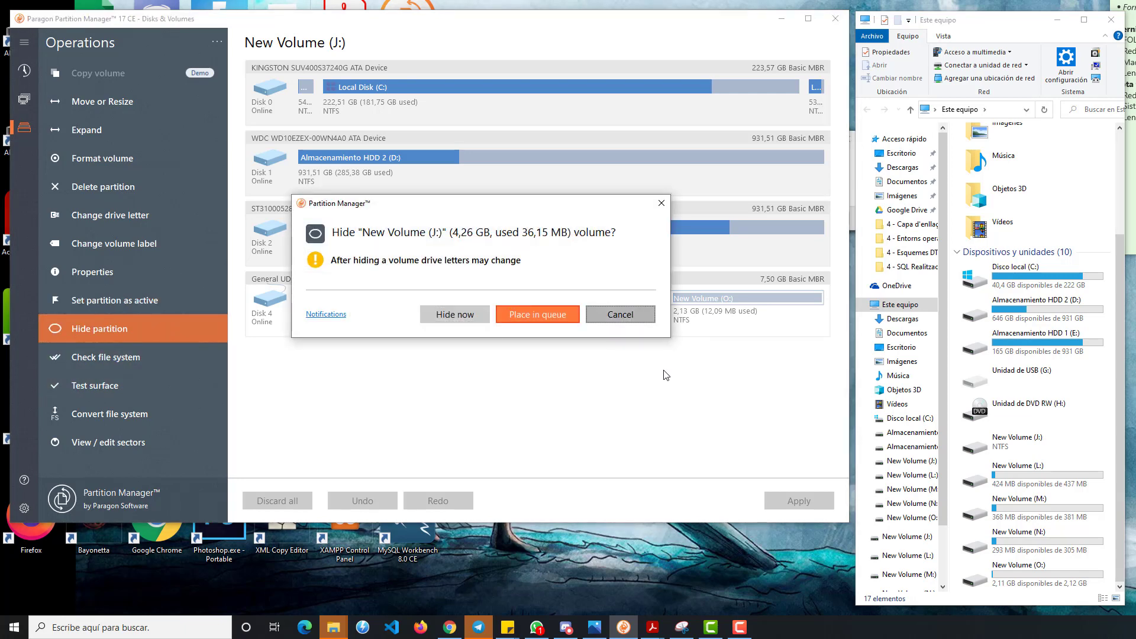
{"action": "left_click", "coordinate": [620, 314]}
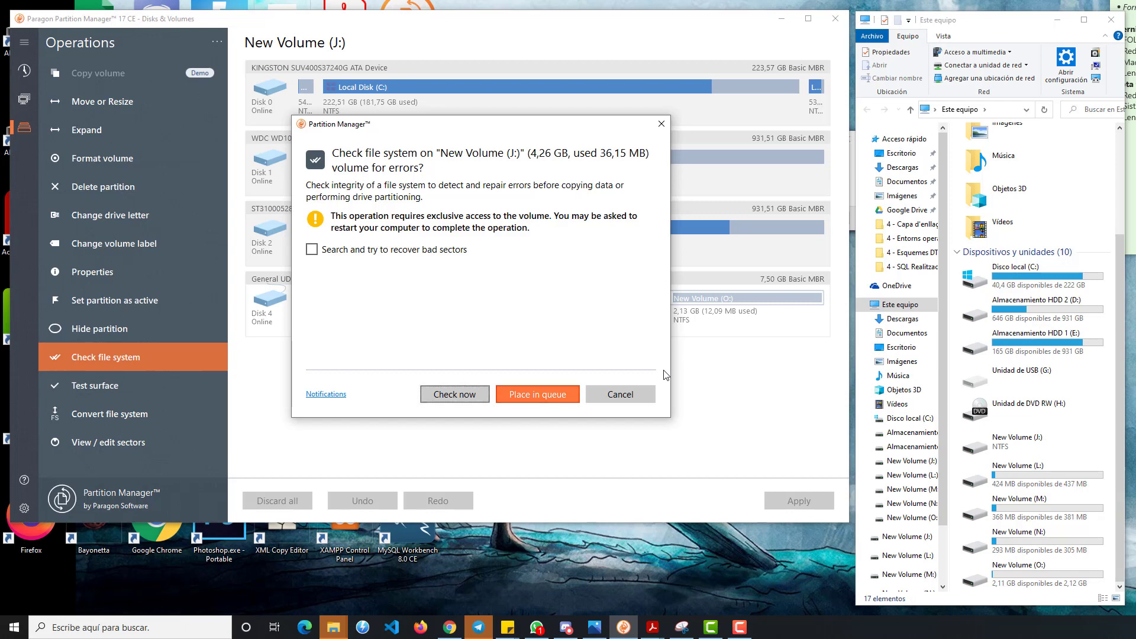
Step: Check the file system of New Volume (J:) immediately without bad-sector recovery, close the report and look at the surface test
{"action": "key", "text": "Return"}
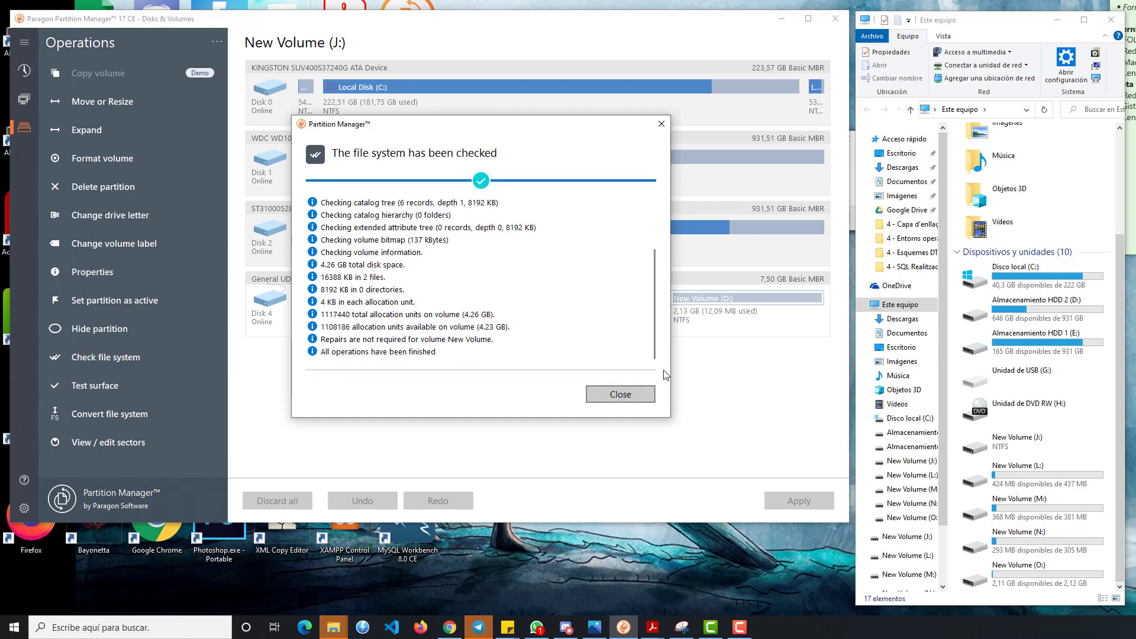
{"action": "key", "text": "Return"}
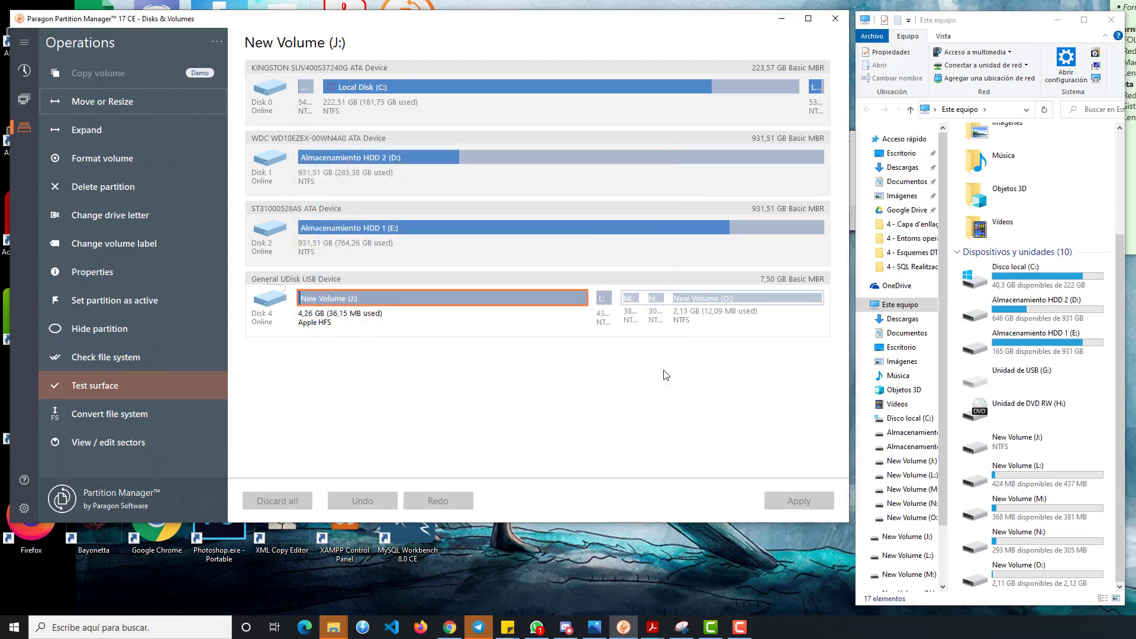
{"action": "left_click", "coordinate": [132, 385]}
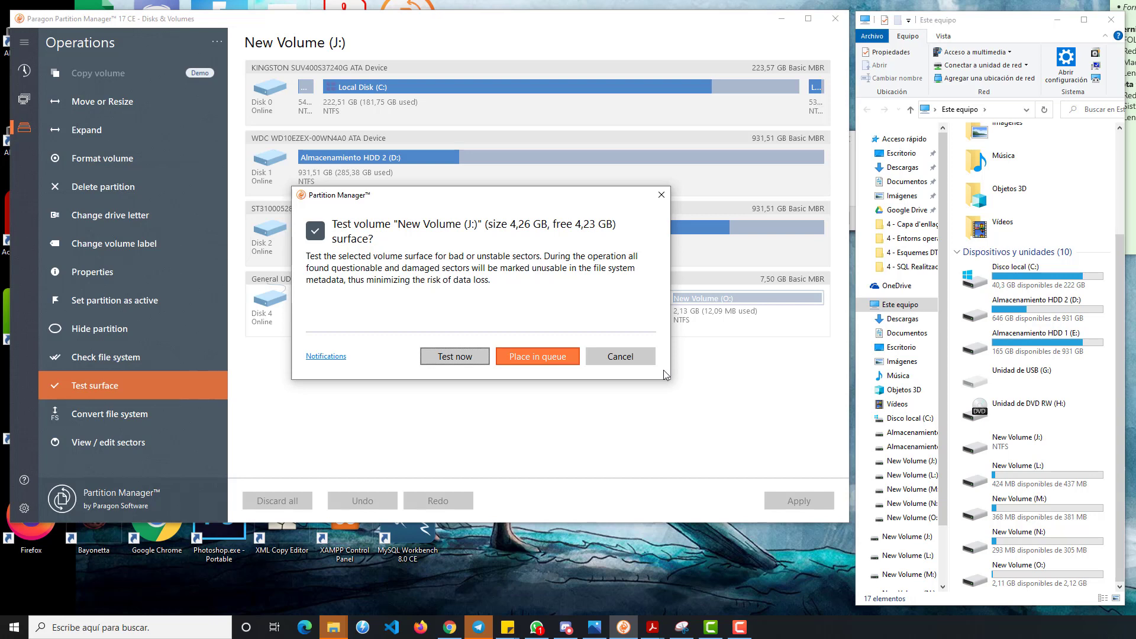
{"action": "key", "text": "Return"}
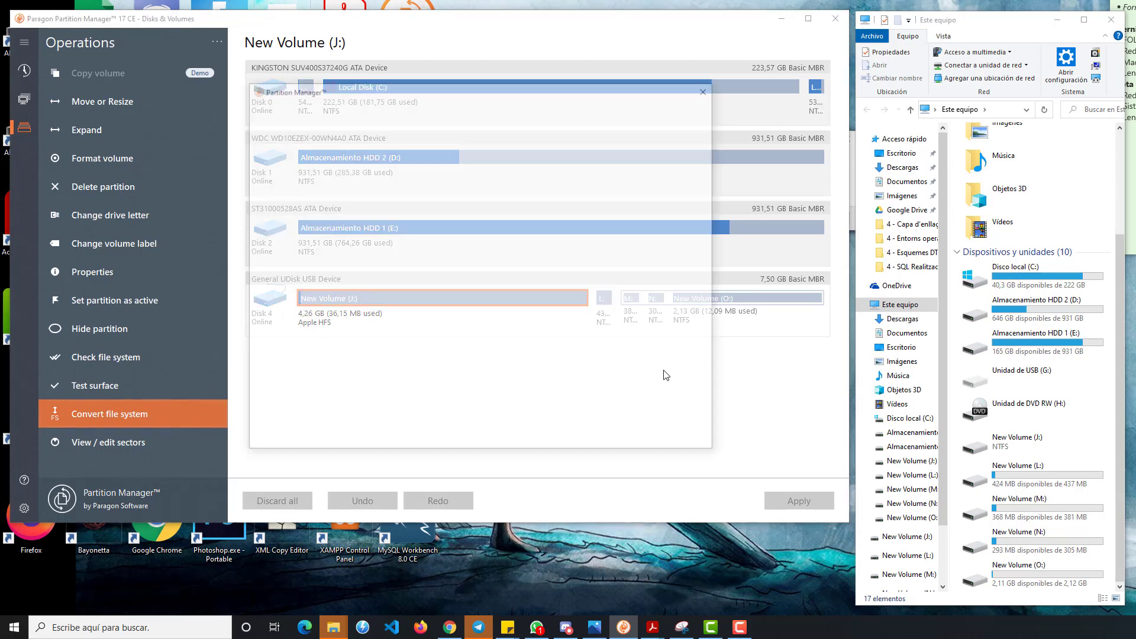
Step: Preview converting New Volume (J:) to NTFS, switch back to Apple HFS and cancel, and view the volume's sectors in the hex editor
{"action": "left_click", "coordinate": [355, 195]}
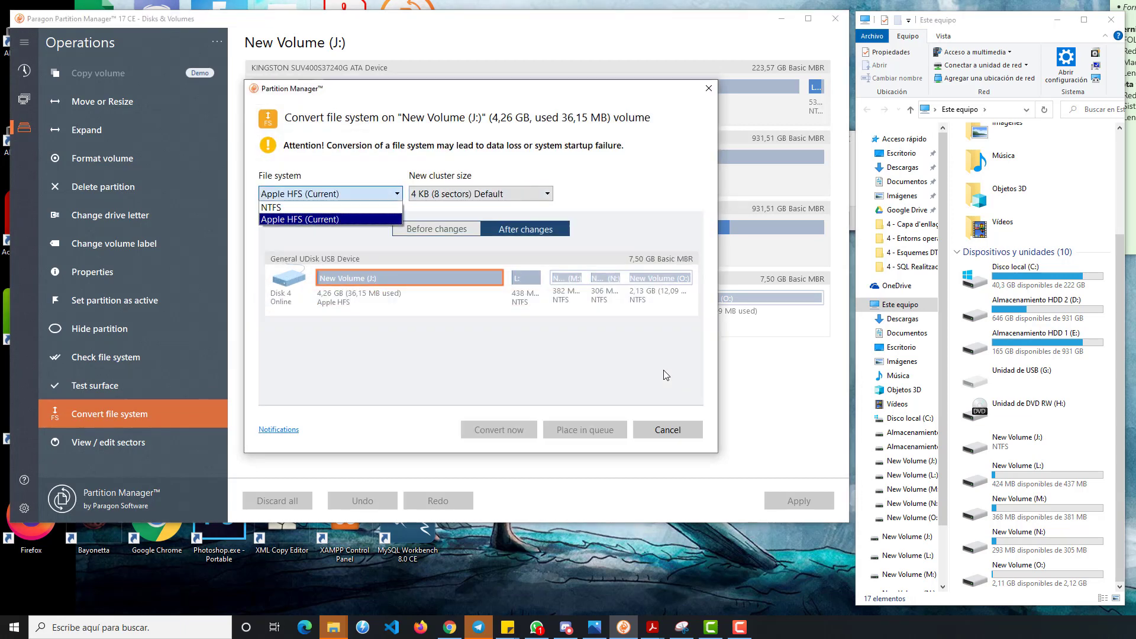
{"action": "left_click", "coordinate": [330, 208]}
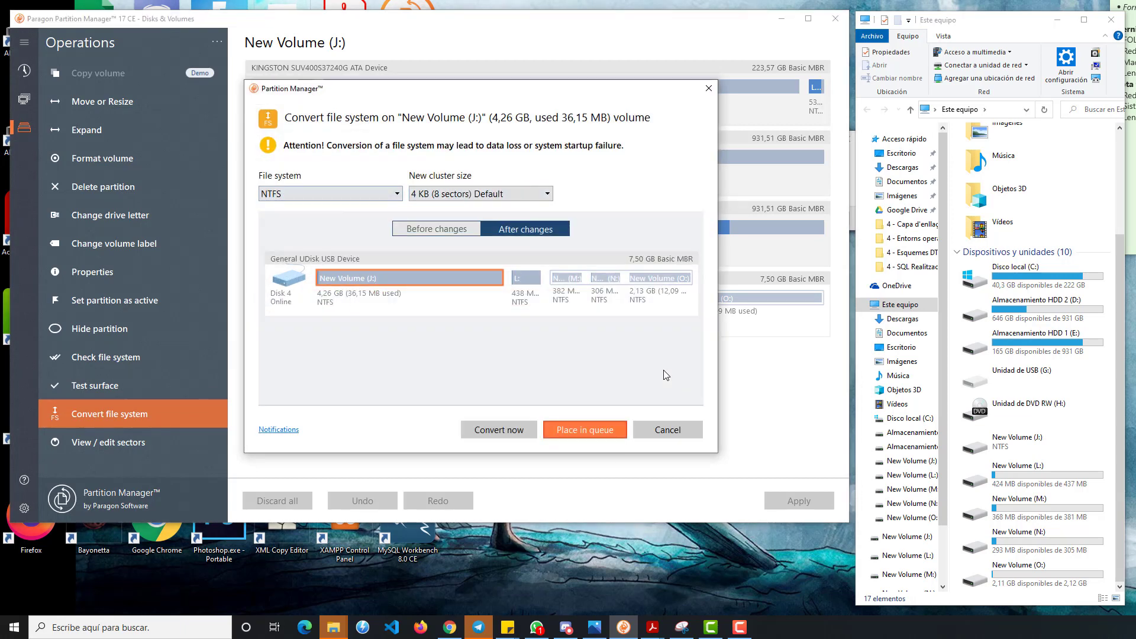
{"action": "left_click", "coordinate": [355, 194]}
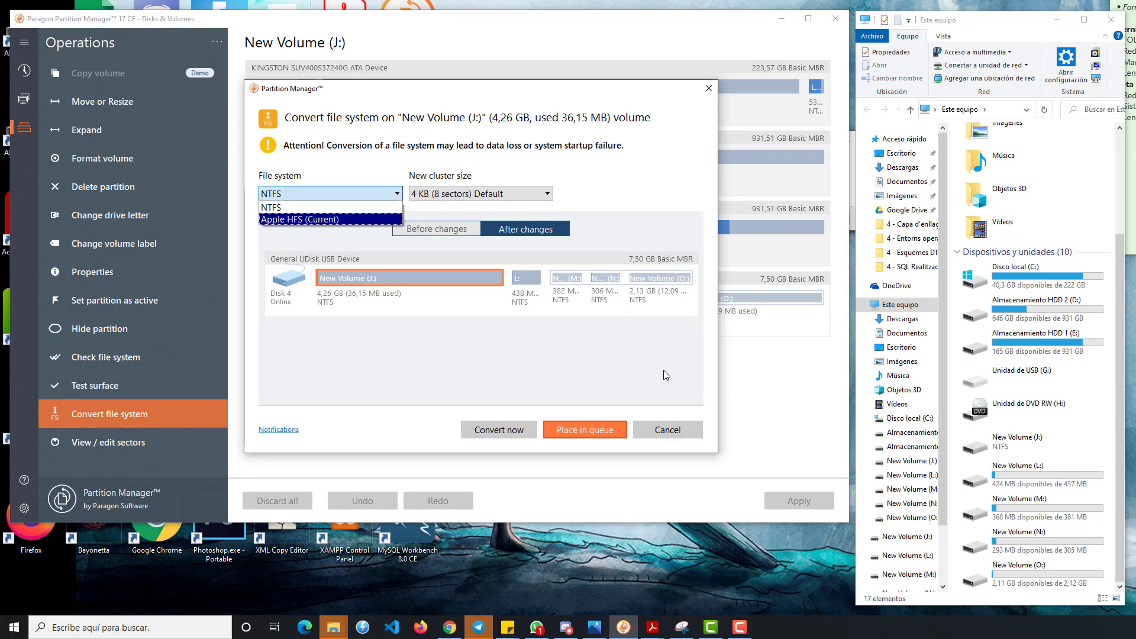
{"action": "left_click", "coordinate": [330, 220]}
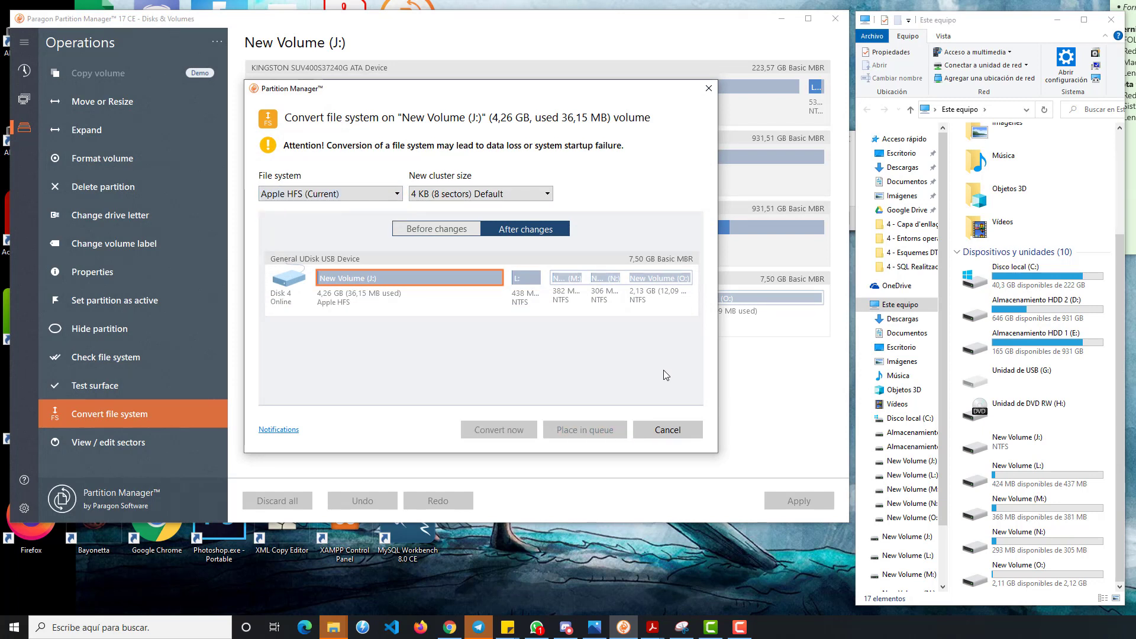
{"action": "left_click", "coordinate": [668, 430]}
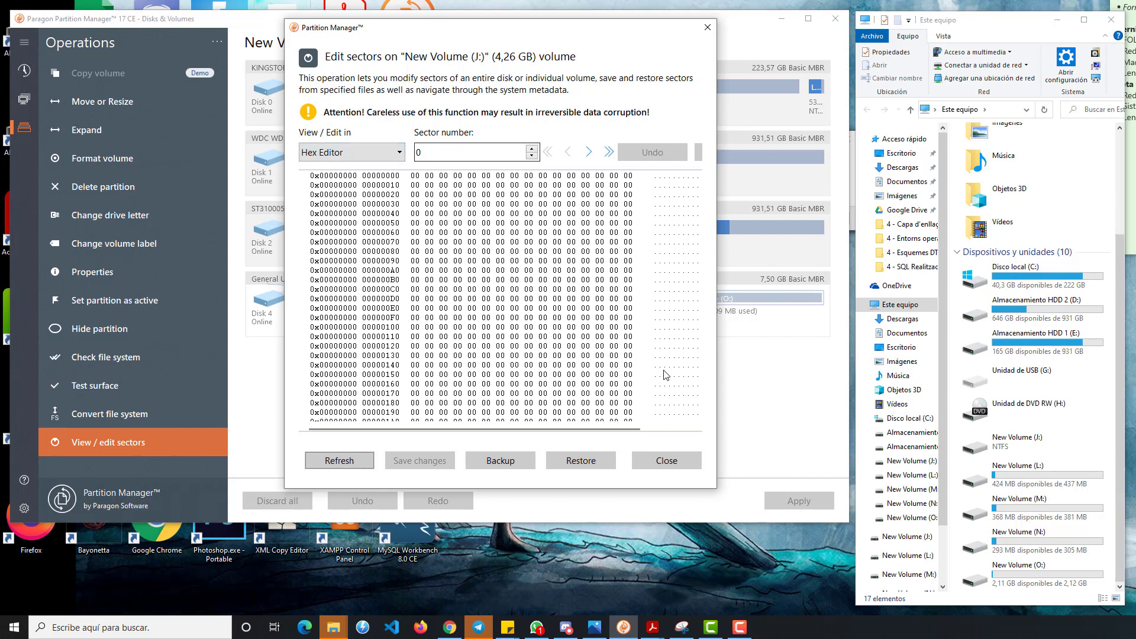
{"action": "left_click", "coordinate": [708, 28]}
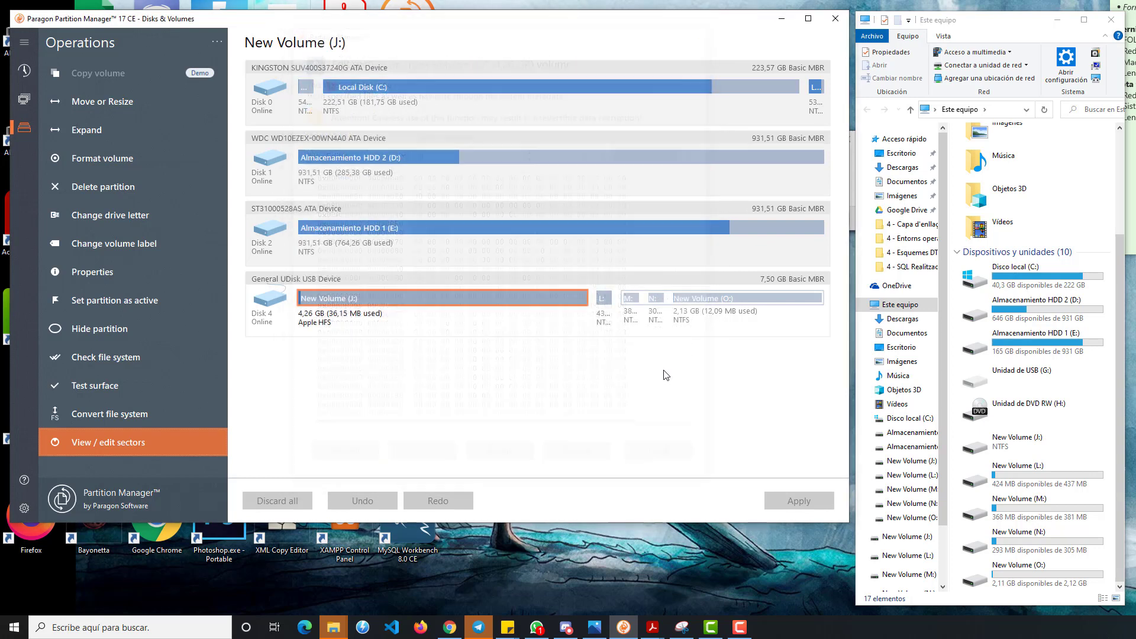
Step: Convert the primary New Volume (L:) on the USB drive to logical immediately and close the report
{"action": "left_click", "coordinate": [604, 298]}
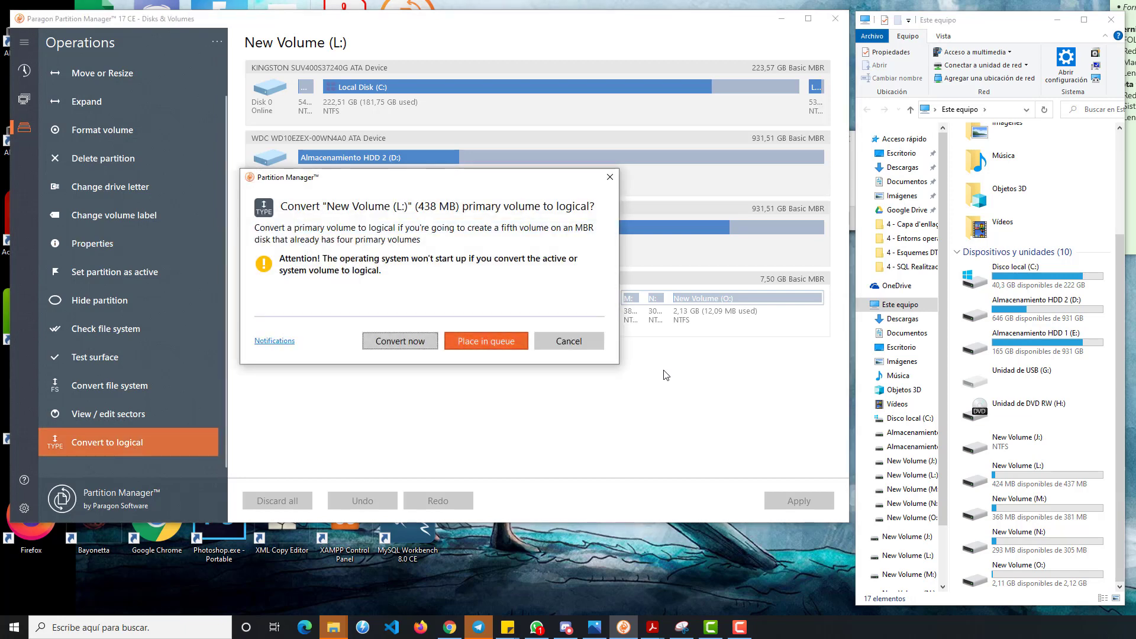
{"action": "key", "text": "Return"}
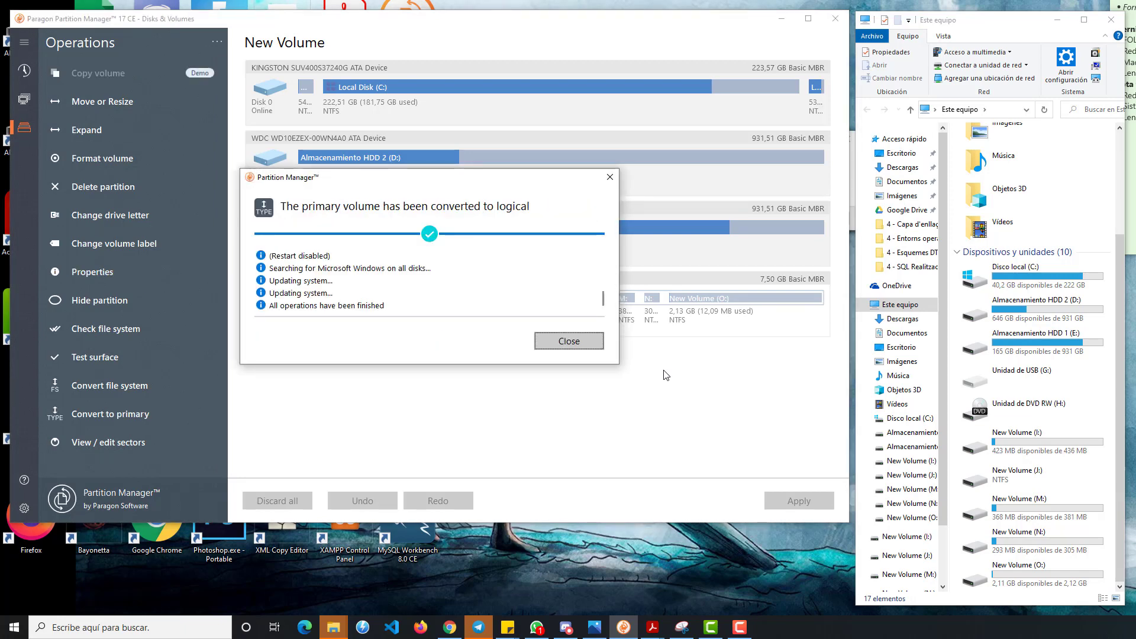
{"action": "key", "text": "Return"}
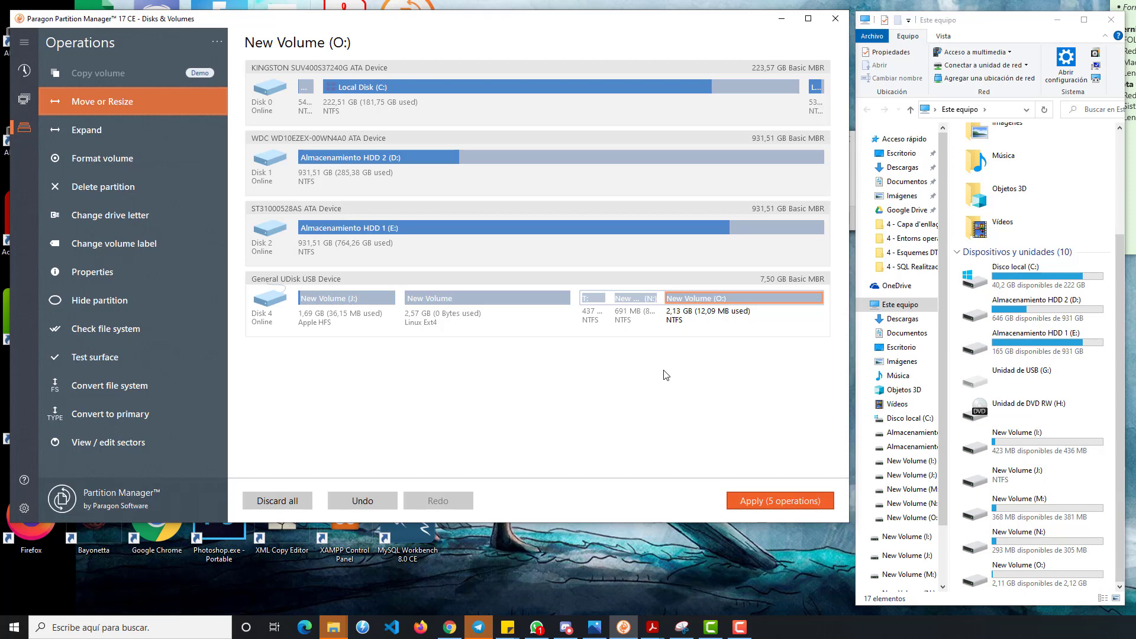
Step: Apply the pending J: resize, Linux Ext4 volume creation, T: letter assignment, M: deletion and N: expansion, close the report and select the Ext4 volume
{"action": "key", "text": "Return"}
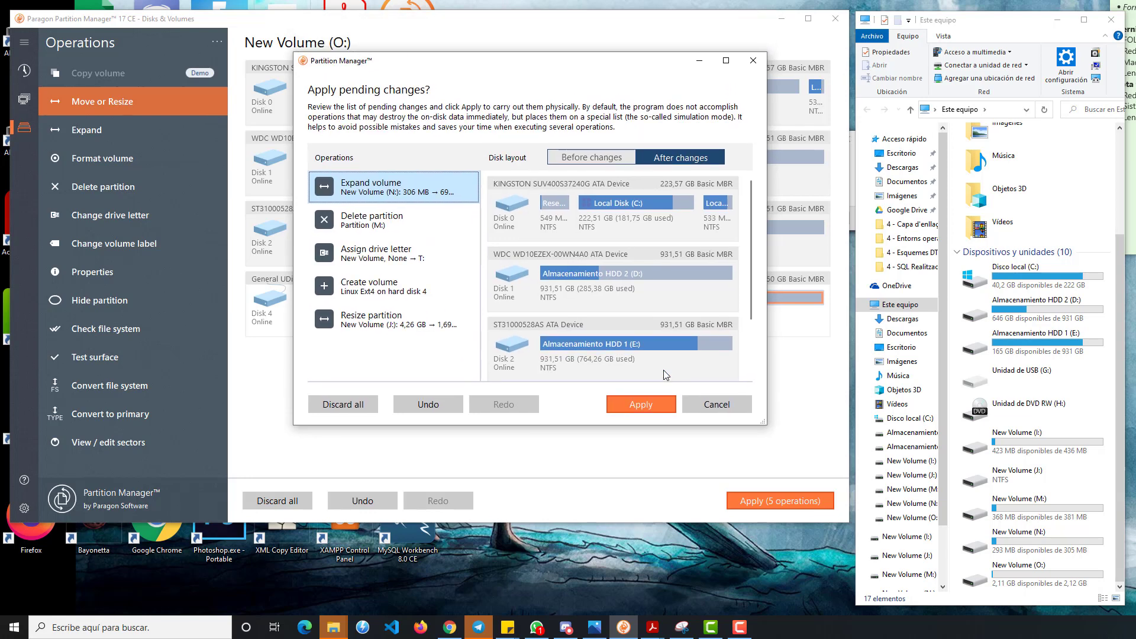
{"action": "key", "text": "Return"}
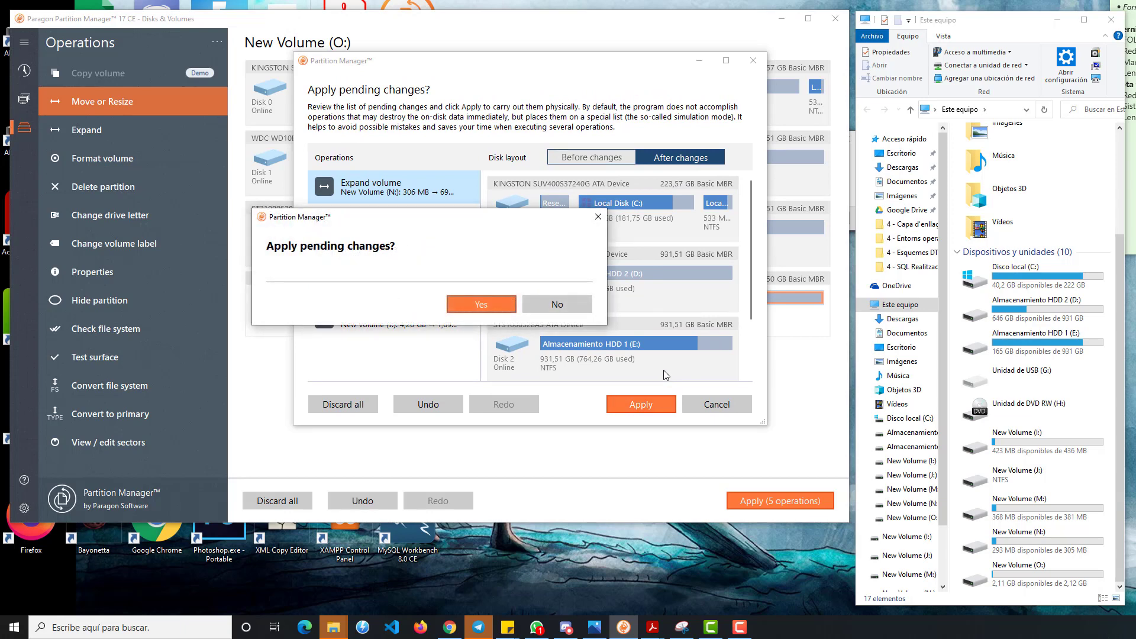
{"action": "key", "text": "Return"}
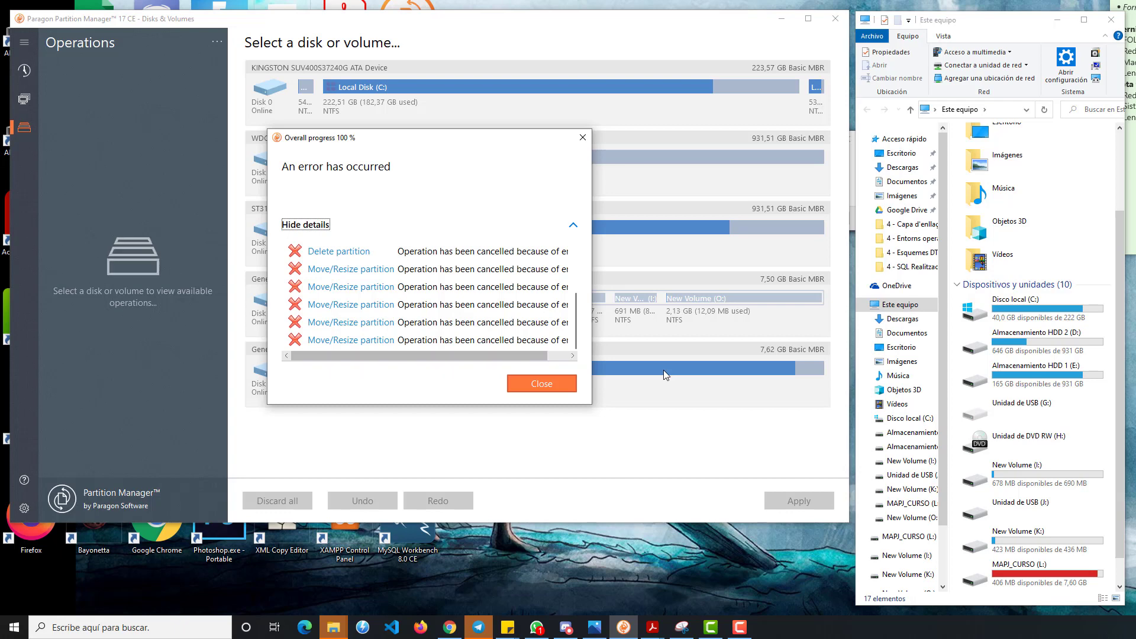
{"action": "left_click", "coordinate": [541, 383]}
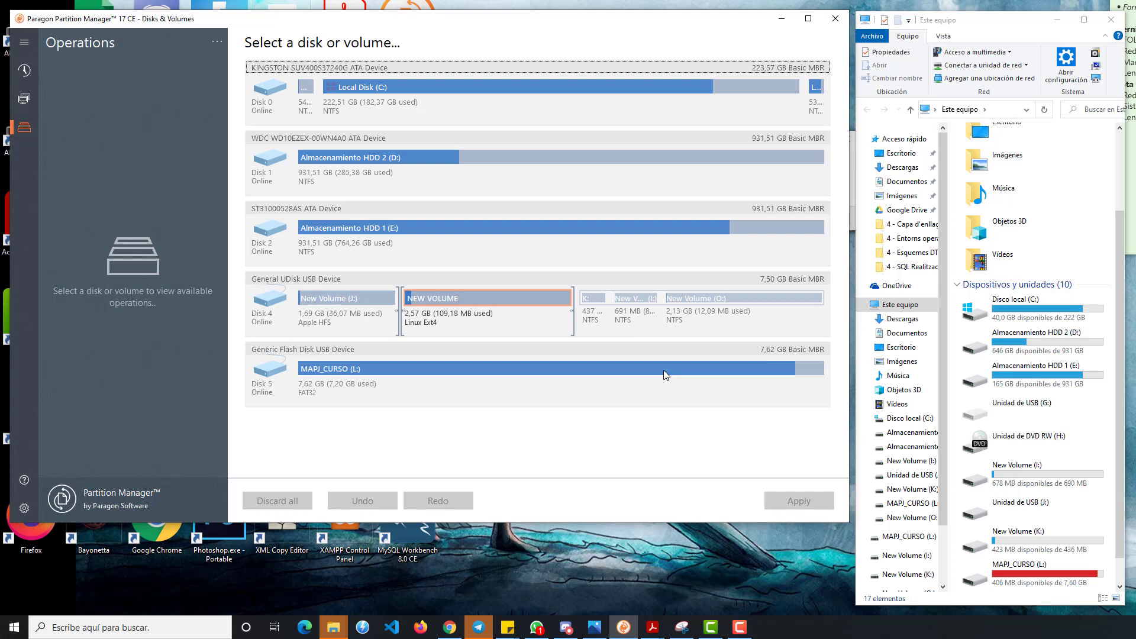
{"action": "left_click", "coordinate": [488, 298]}
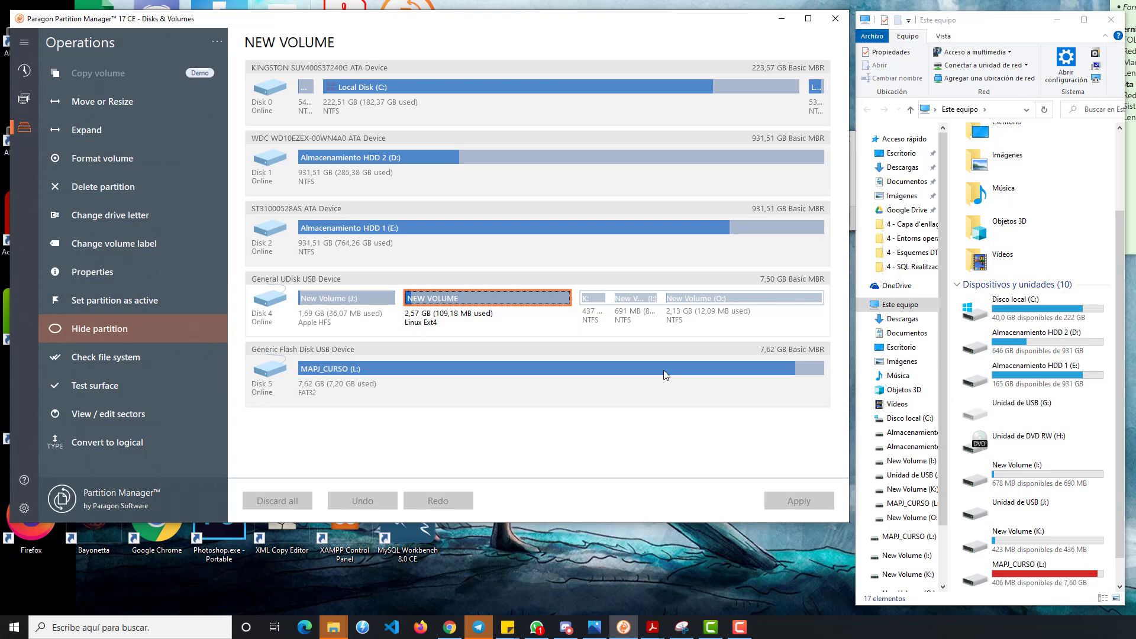
Step: Look at the properties of the Linux Ext4 volume NEW VOLUME, assign it drive letter Z: immediately and close the report
{"action": "left_click", "coordinate": [92, 272]}
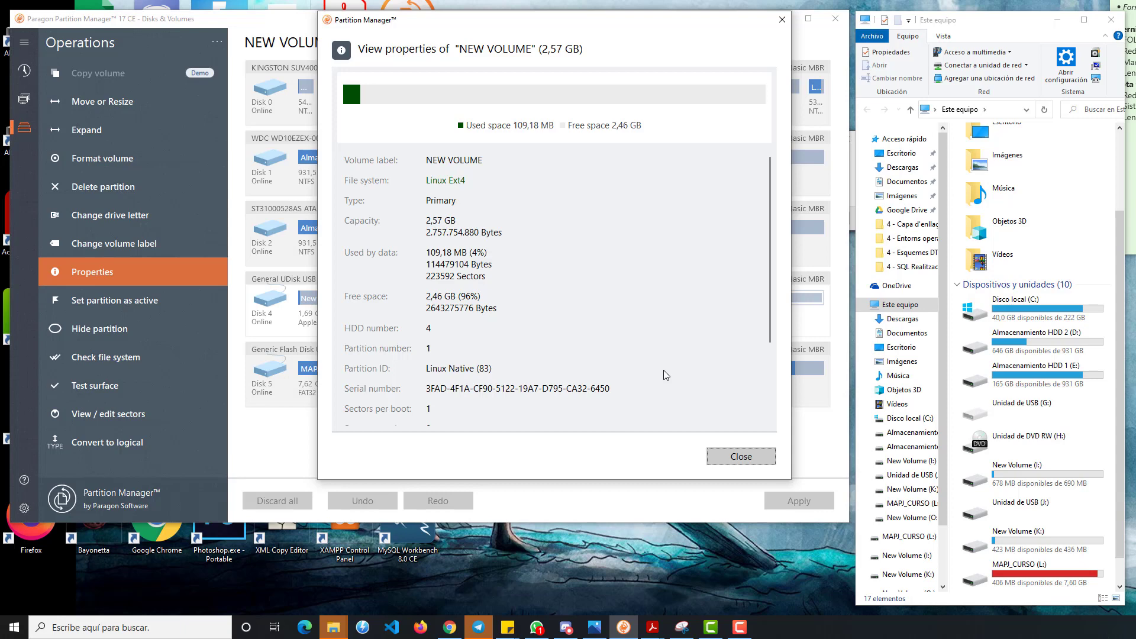
{"action": "left_click", "coordinate": [782, 19]}
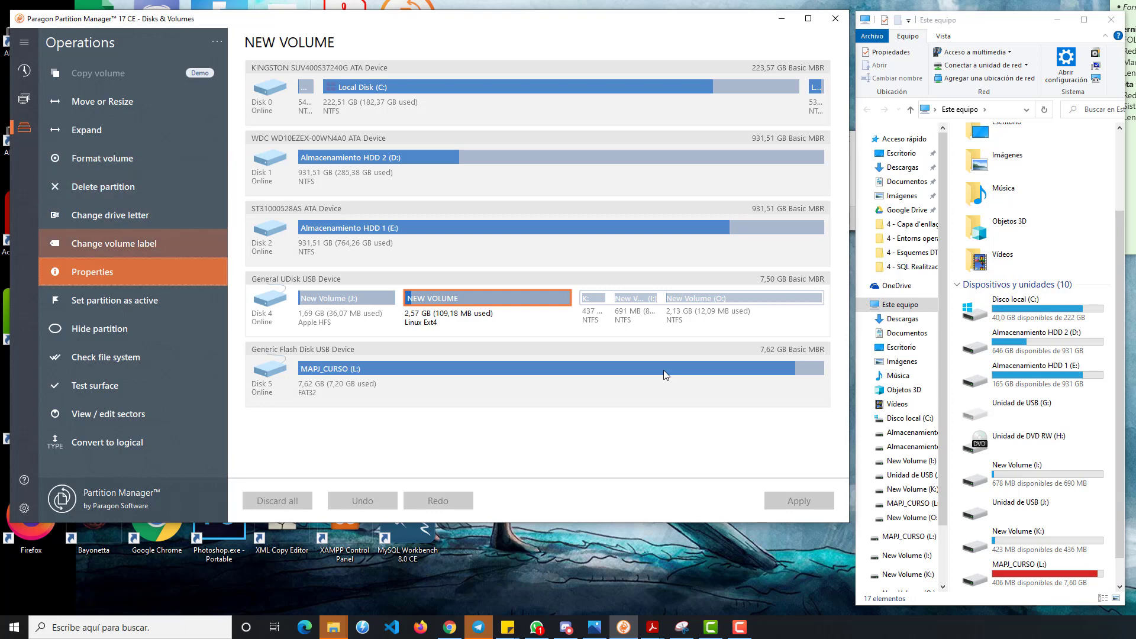
{"action": "key", "text": "Return"}
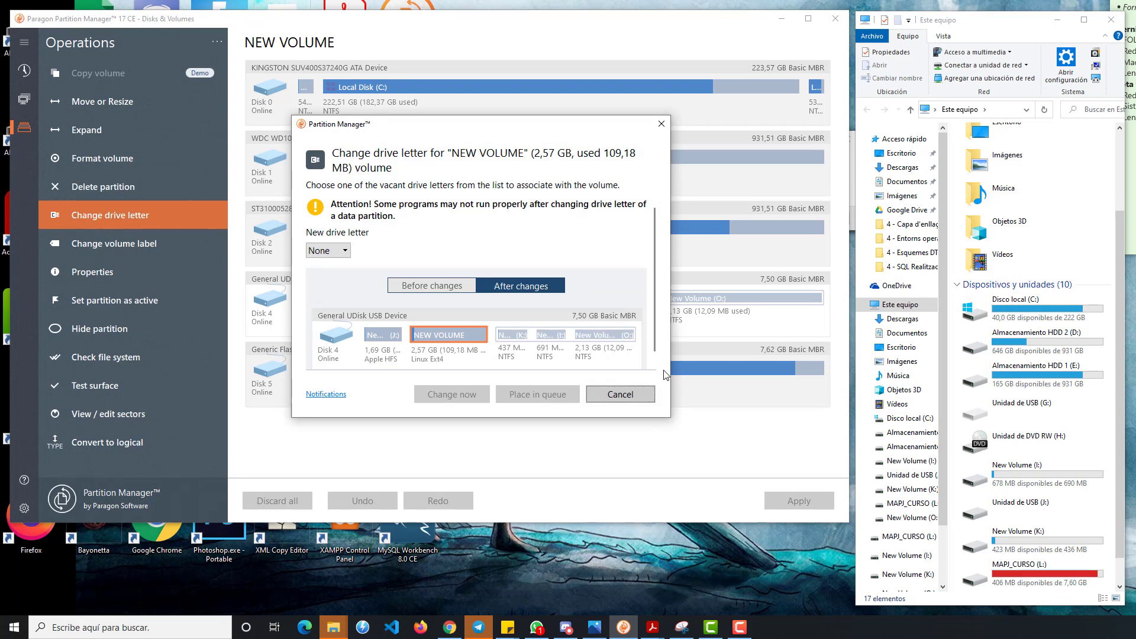
{"action": "key", "text": "Tab"}
{"action": "key", "text": "alt+Down"}
{"action": "key", "text": "Down"}
{"action": "key", "text": "Down"}
{"action": "key", "text": "Down"}
{"action": "key", "text": "Down"}
{"action": "key", "text": "Down"}
{"action": "key", "text": "Down"}
{"action": "key", "text": "Down"}
{"action": "key", "text": "Down"}
{"action": "key", "text": "Down"}
{"action": "key", "text": "Down"}
{"action": "key", "text": "Down"}
{"action": "key", "text": "Down"}
{"action": "key", "text": "Down"}
{"action": "key", "text": "Down"}
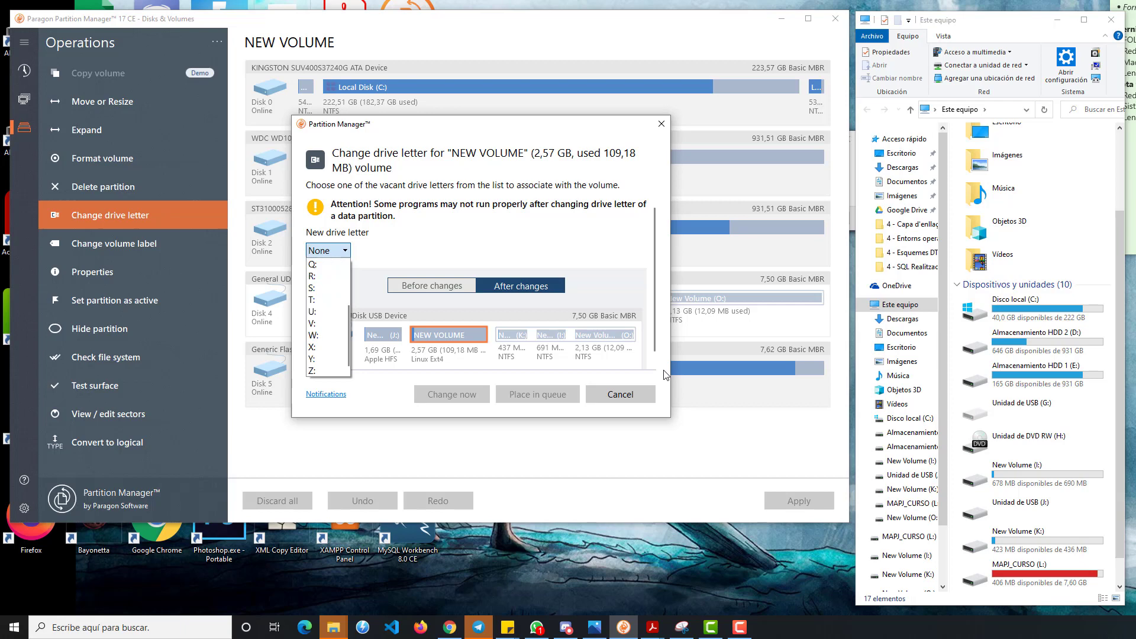
{"action": "key", "text": "Return"}
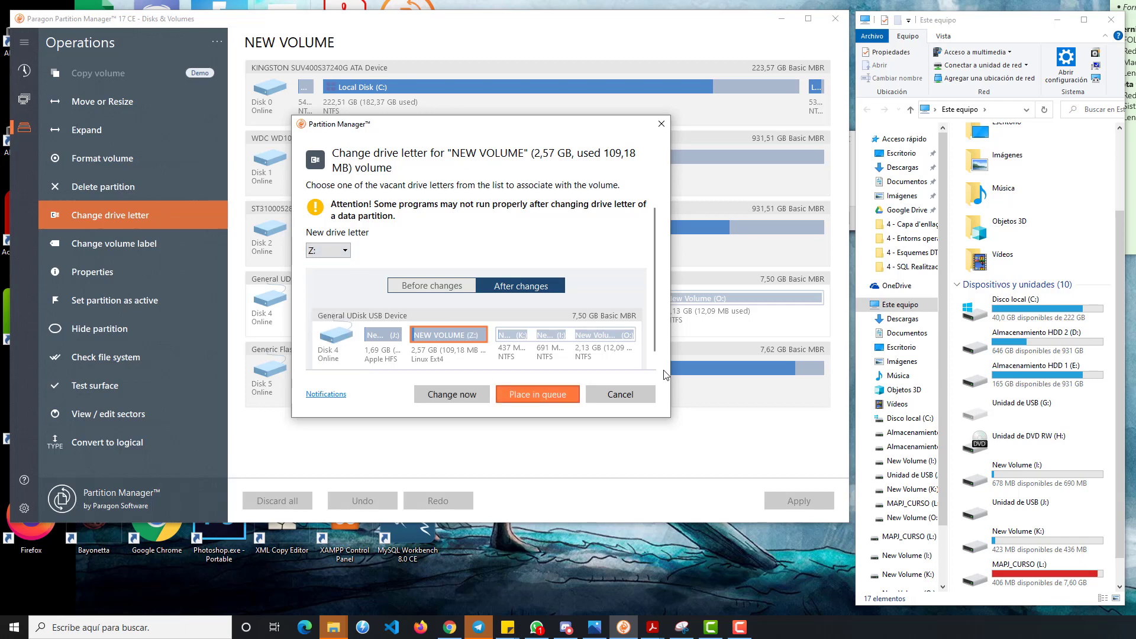
{"action": "key", "text": "Tab"}
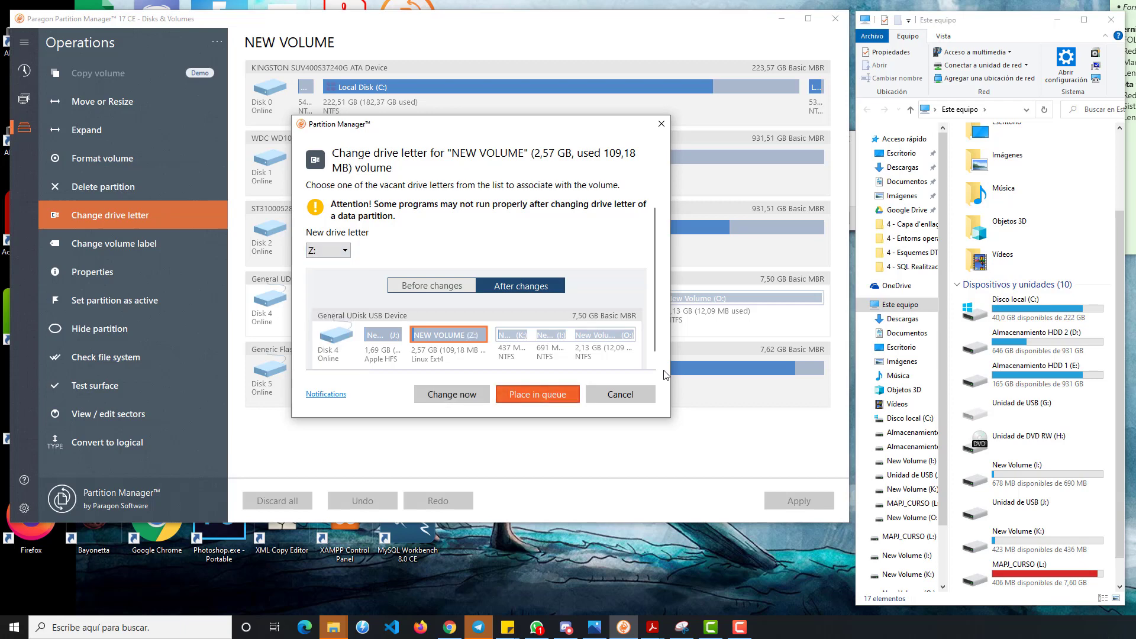
{"action": "key", "text": "shift+Tab"}
{"action": "key", "text": "Return"}
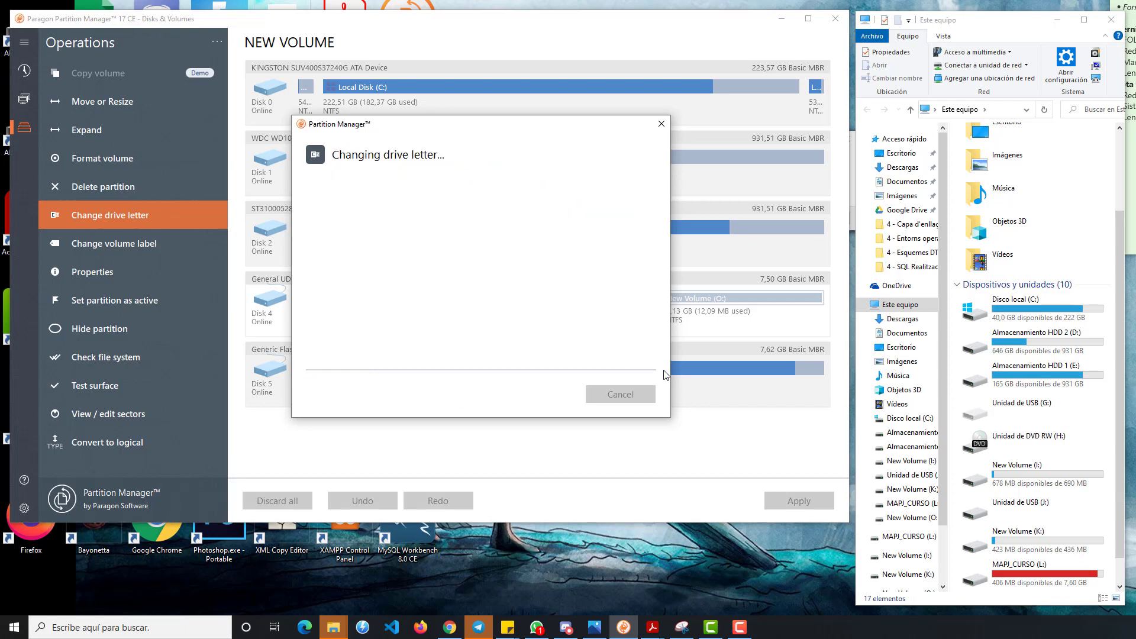
{"action": "key", "text": "Return"}
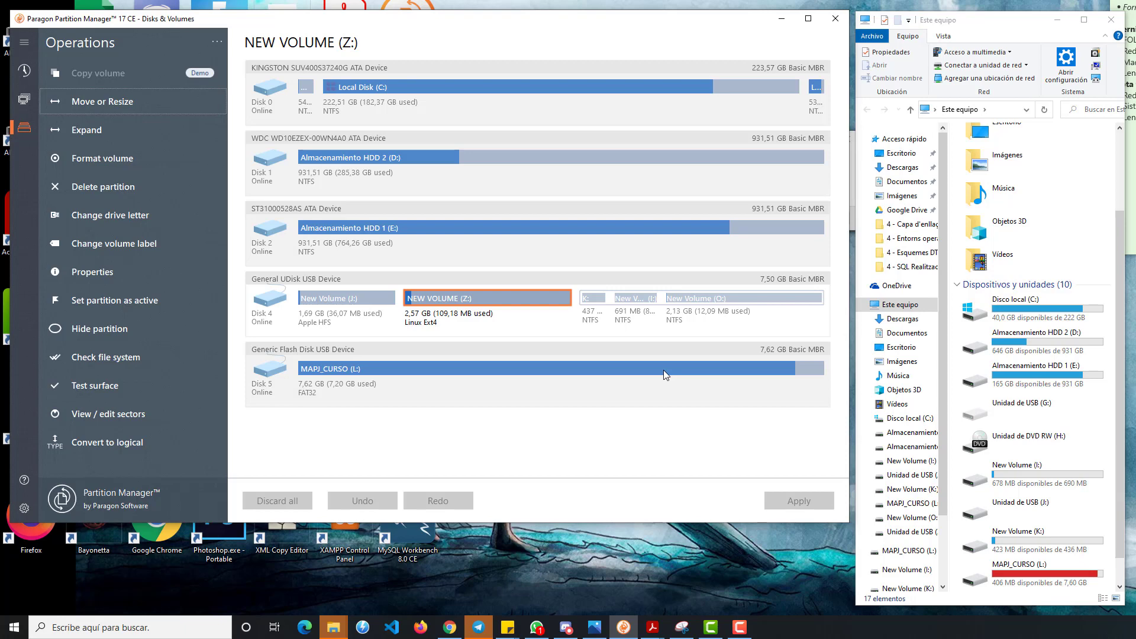
Step: Open Windows Storage Spaces (Administrar espacios de almacenamiento), look at the drives offered for a new storage pool, cancel and close the window
{"action": "left_click", "coordinate": [96, 628]}
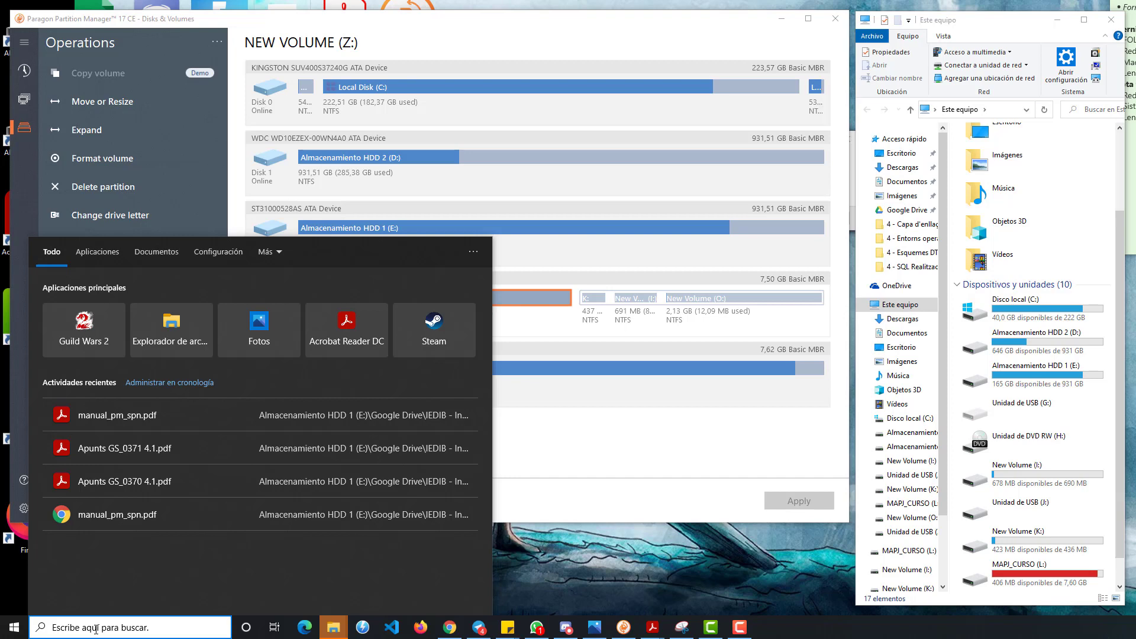
{"action": "type", "text": "espacios de"}
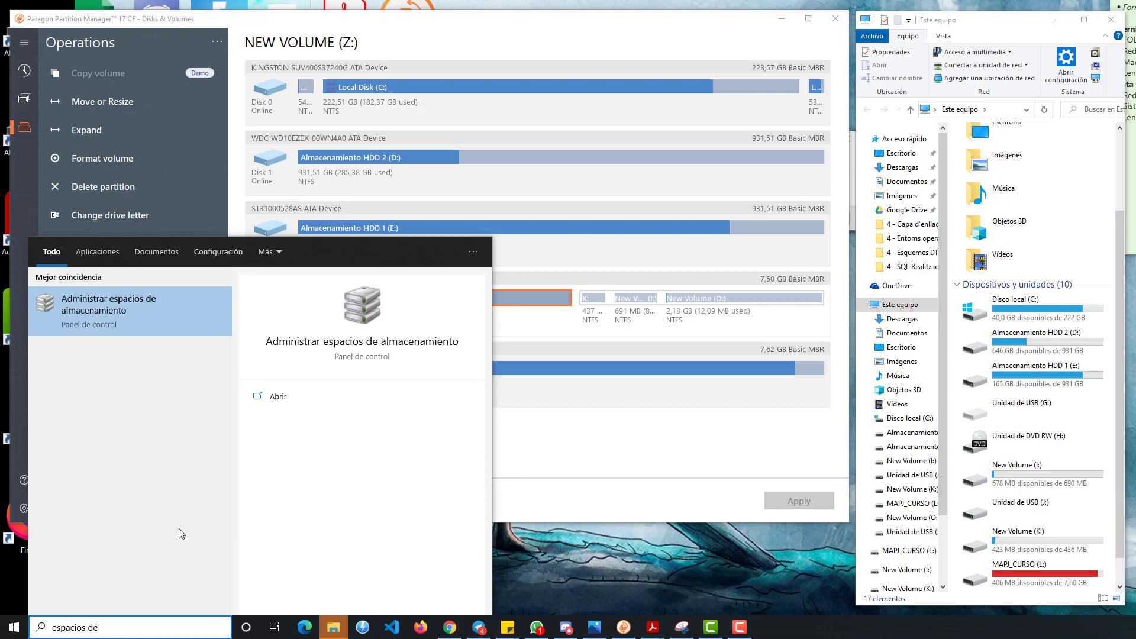
{"action": "left_click", "coordinate": [84, 310]}
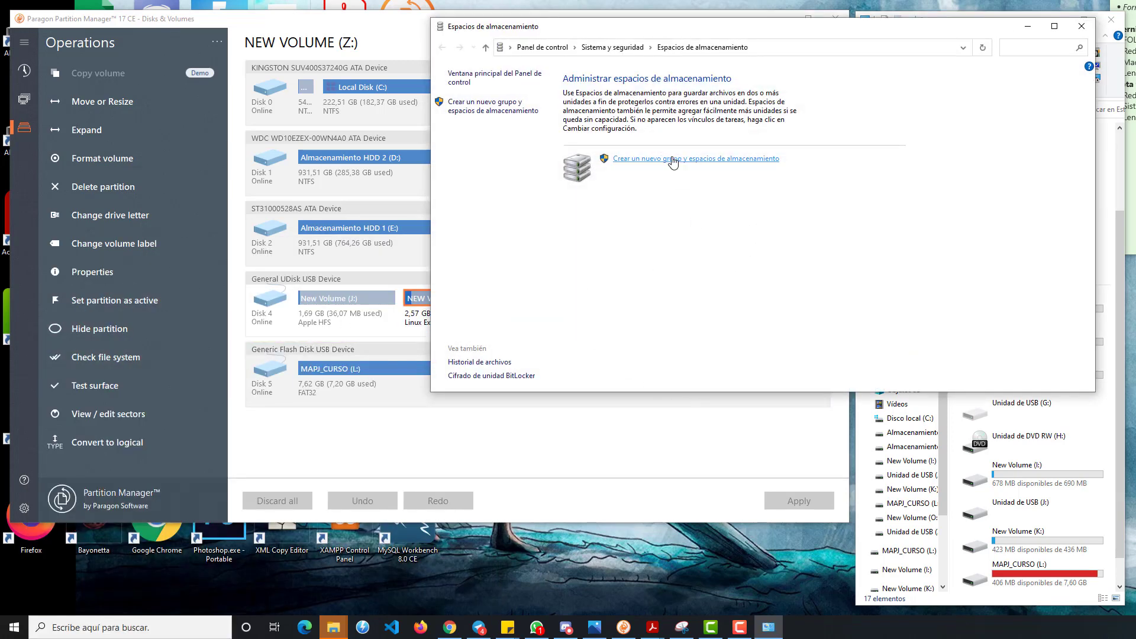
{"action": "left_click", "coordinate": [642, 162]}
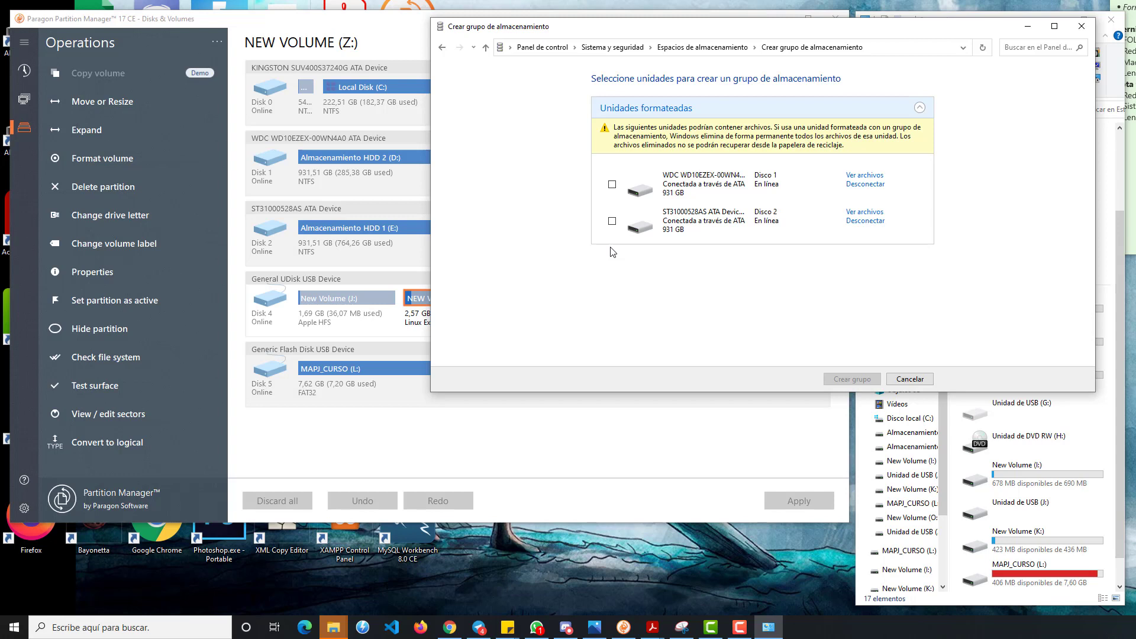
{"action": "left_click", "coordinate": [901, 383]}
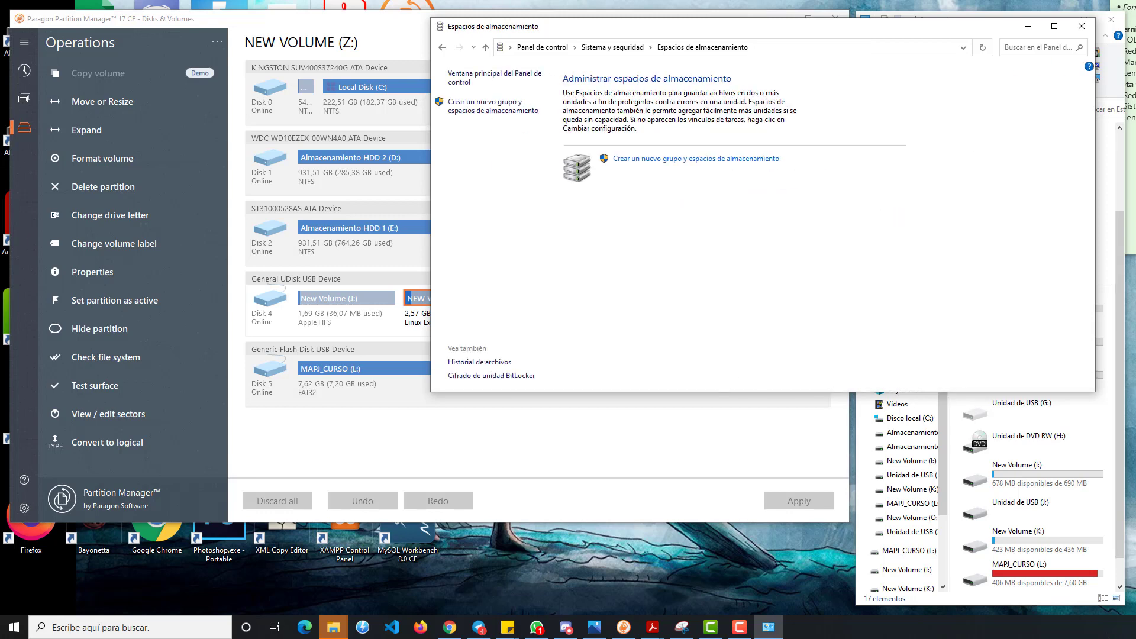
{"action": "left_click", "coordinate": [1079, 26]}
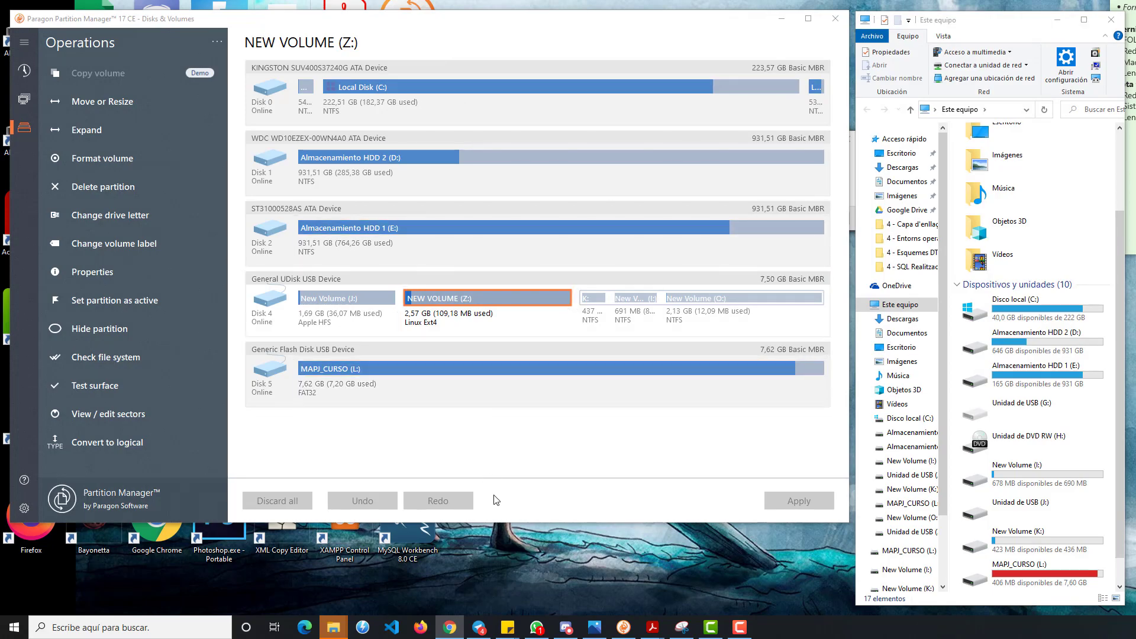